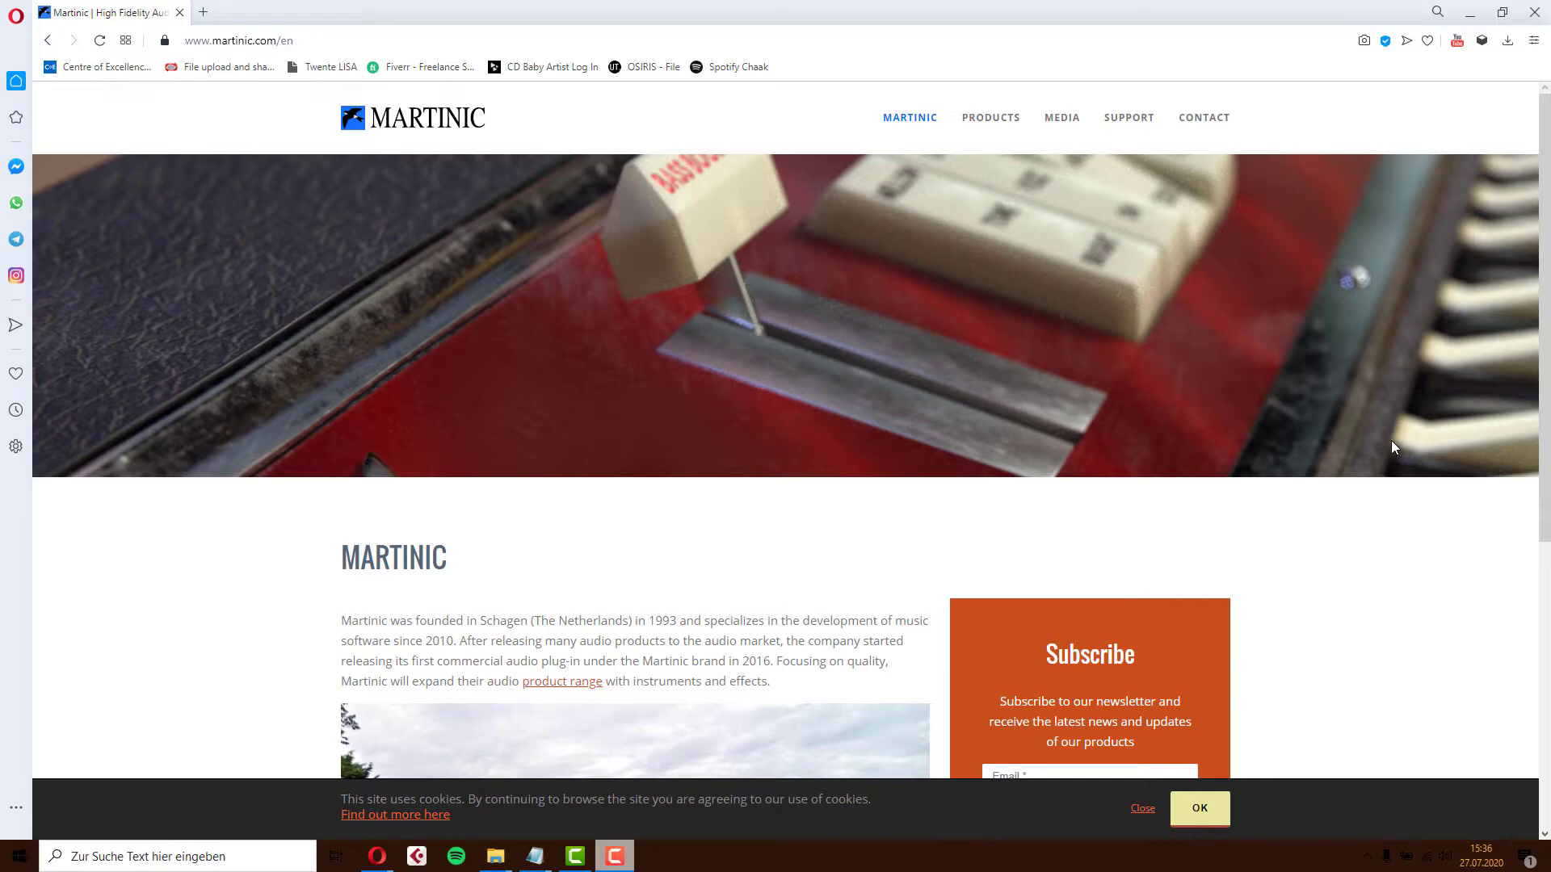
Step: Go from the Martinic Products page to the Kee Bass product page
{"action": "left_click", "coordinate": [873, 40]}
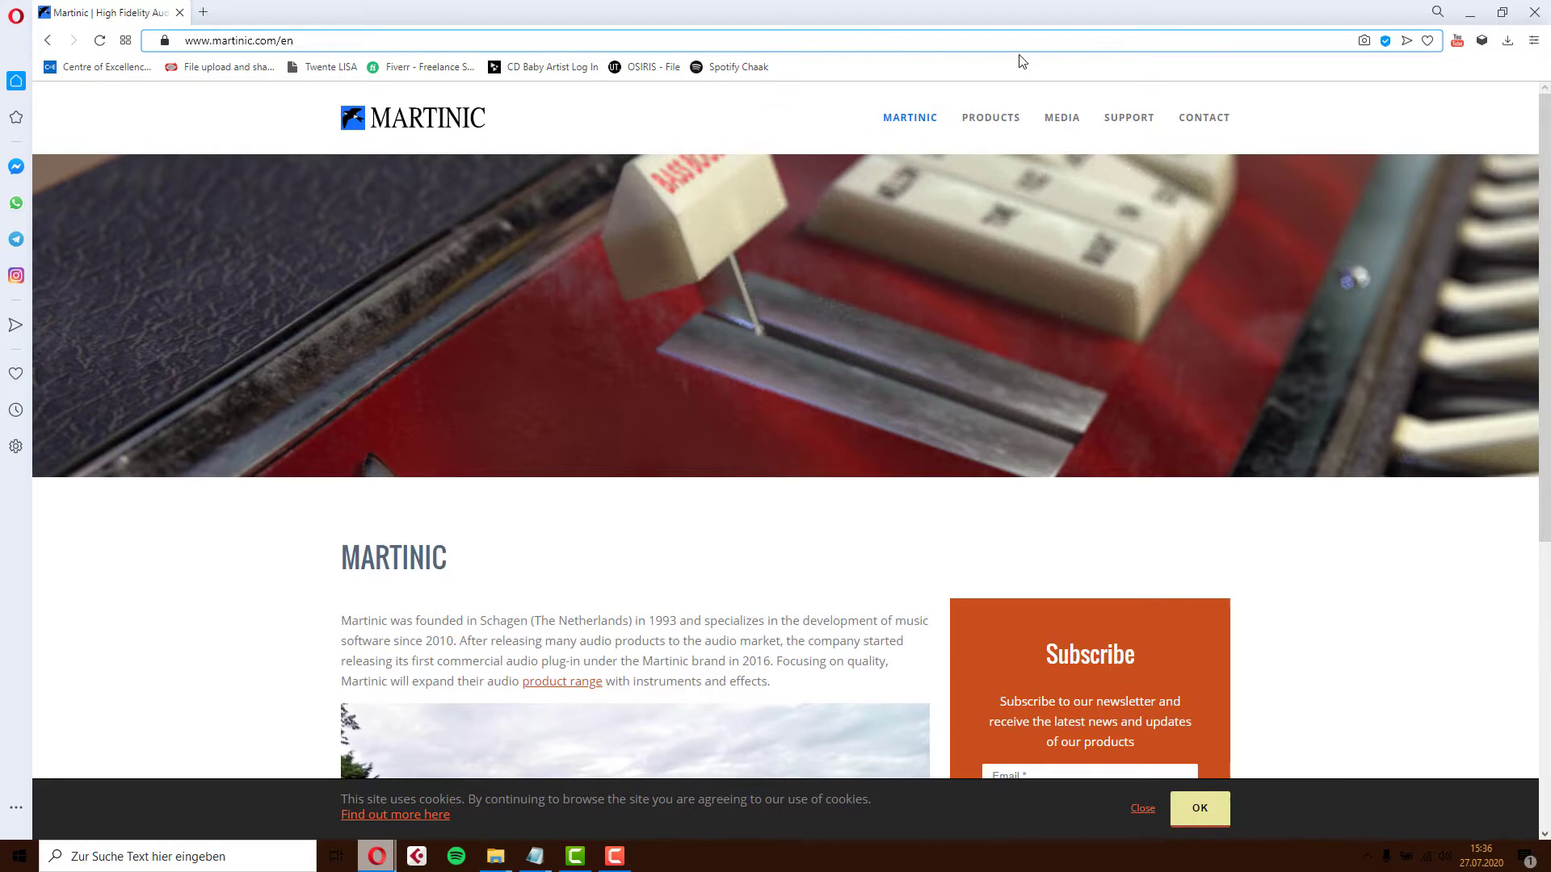
{"action": "left_click", "coordinate": [981, 122]}
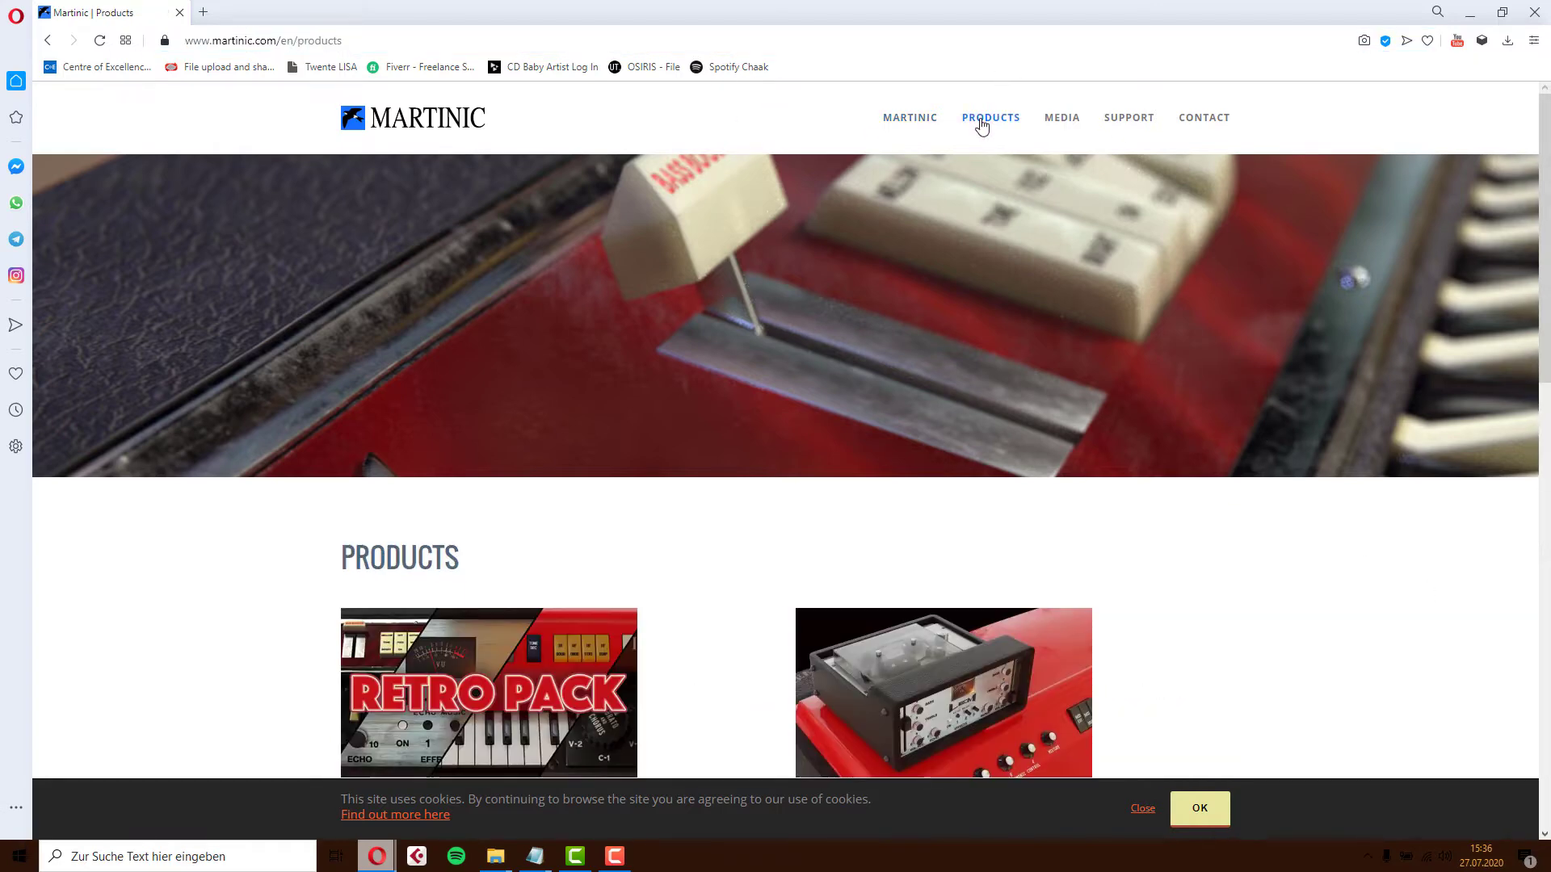
{"action": "scroll", "coordinate": [1269, 629], "scroll_direction": "down", "scroll_amount": 2}
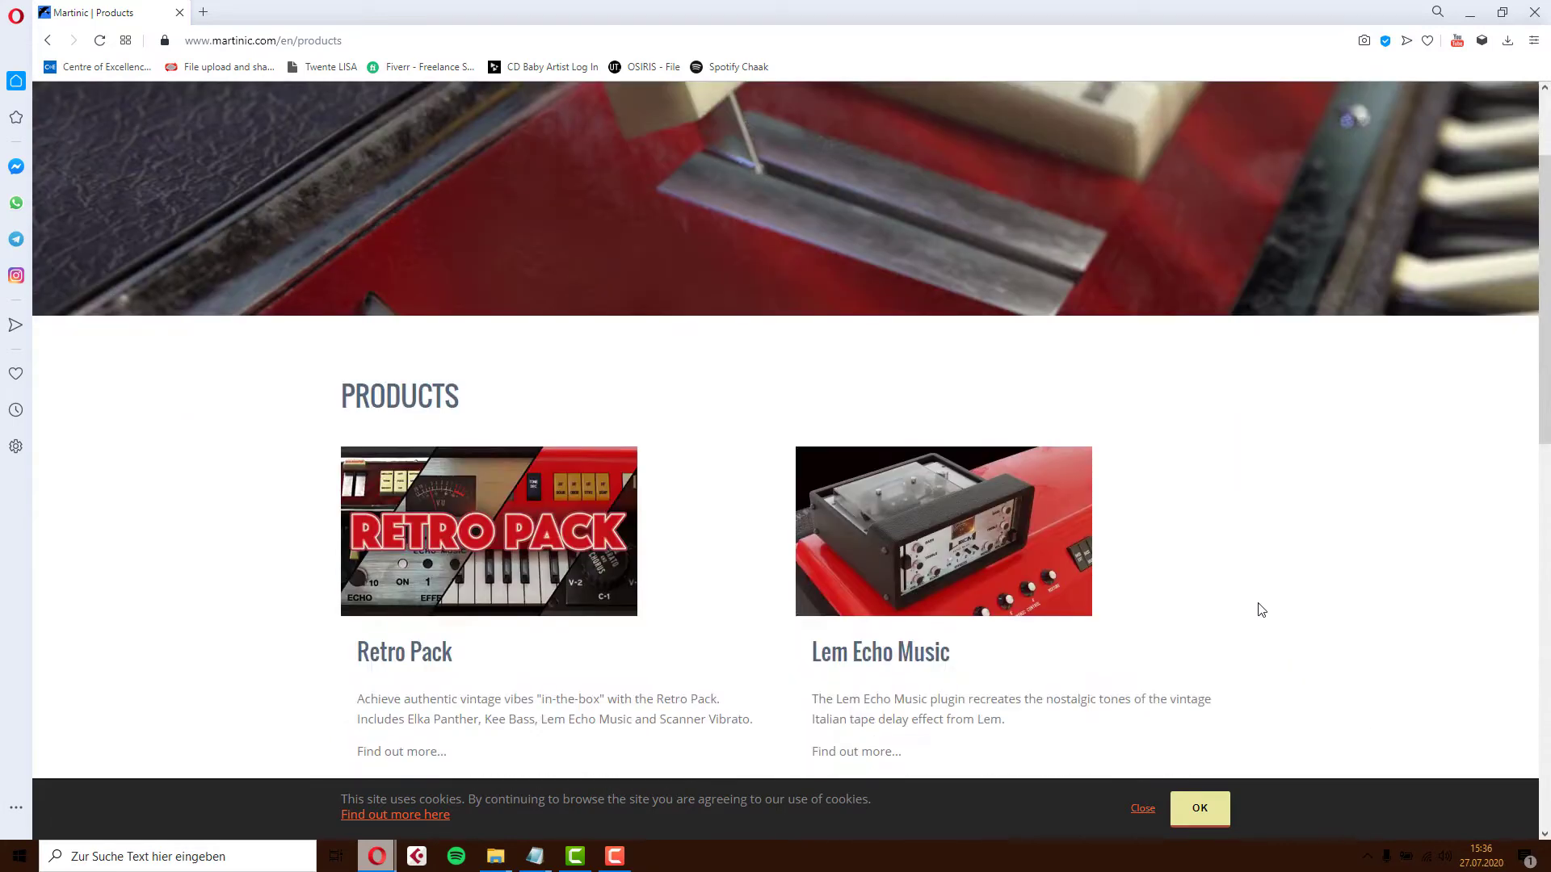
{"action": "scroll", "coordinate": [1261, 582], "scroll_direction": "down", "scroll_amount": 1}
{"action": "scroll", "coordinate": [1257, 579], "scroll_direction": "down", "scroll_amount": 1}
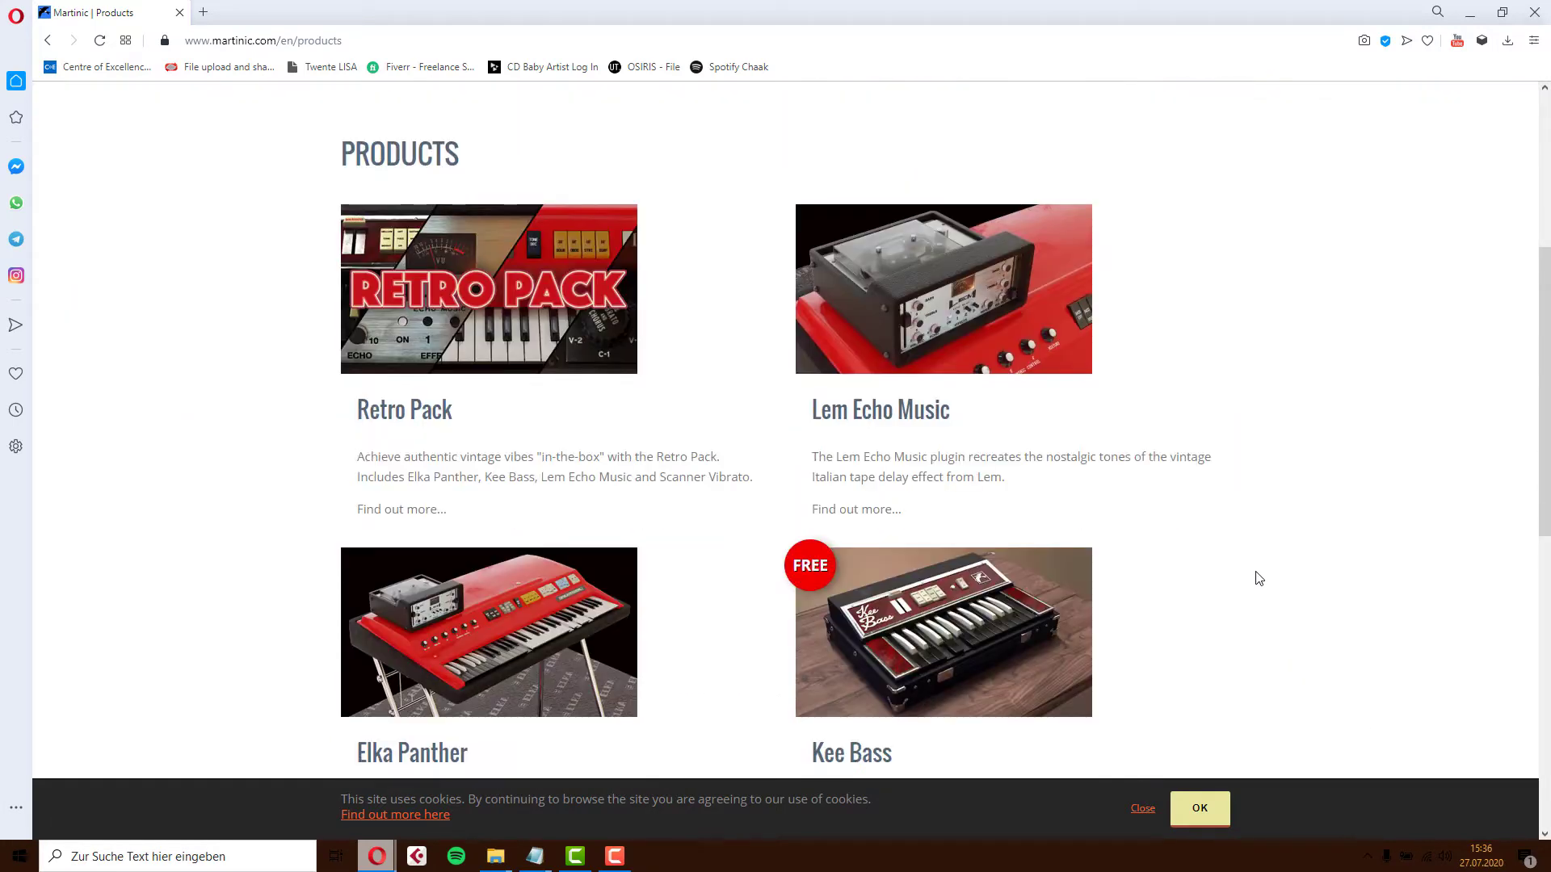
{"action": "scroll", "coordinate": [1258, 579], "scroll_direction": "down", "scroll_amount": 1}
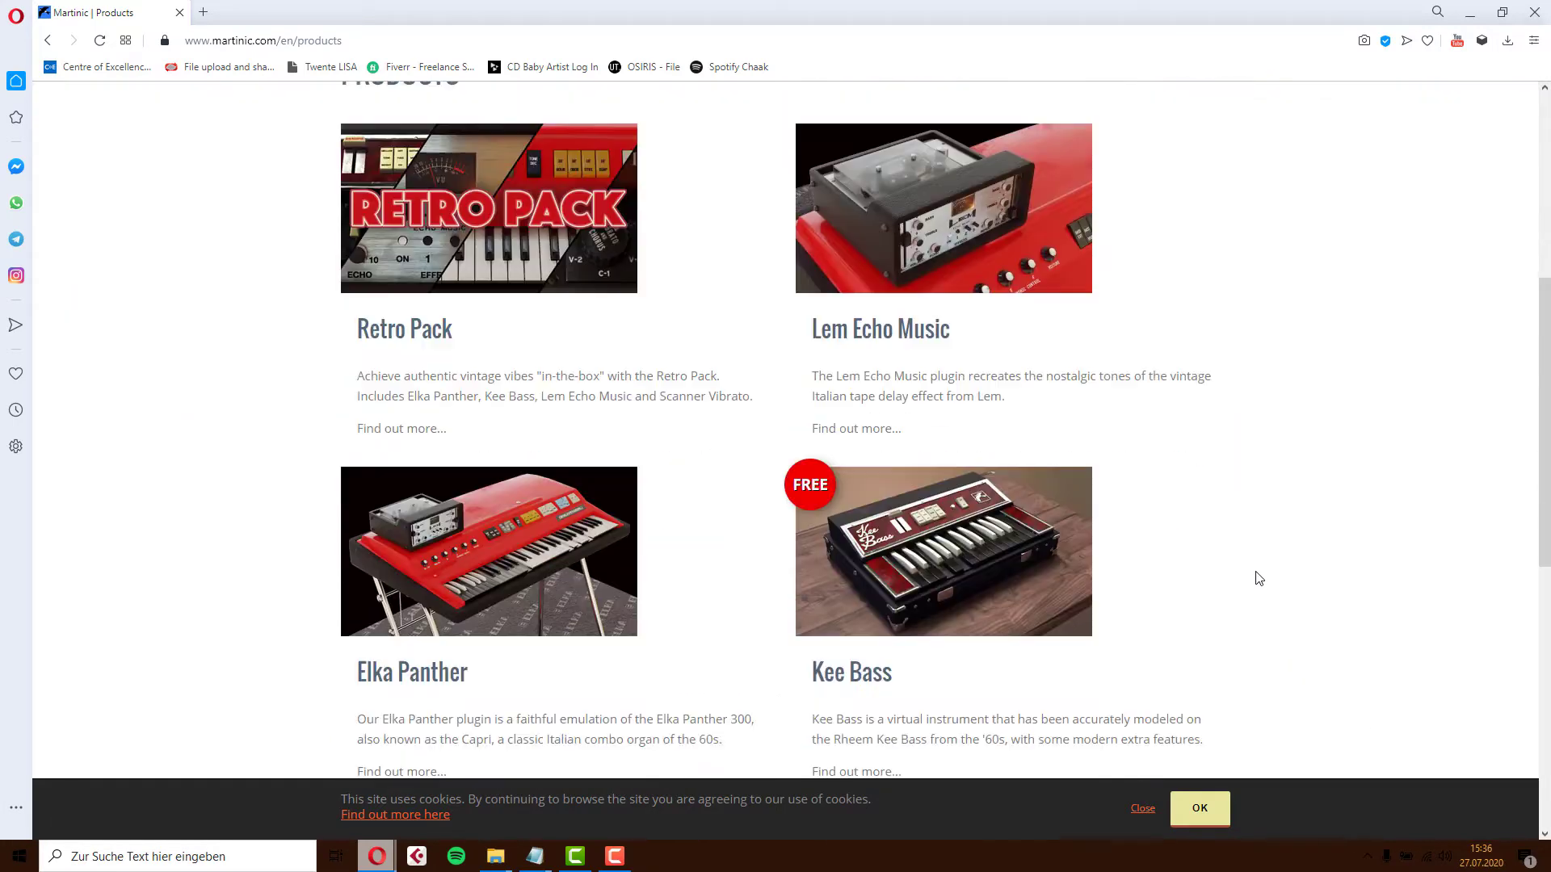
{"action": "left_click", "coordinate": [1018, 567]}
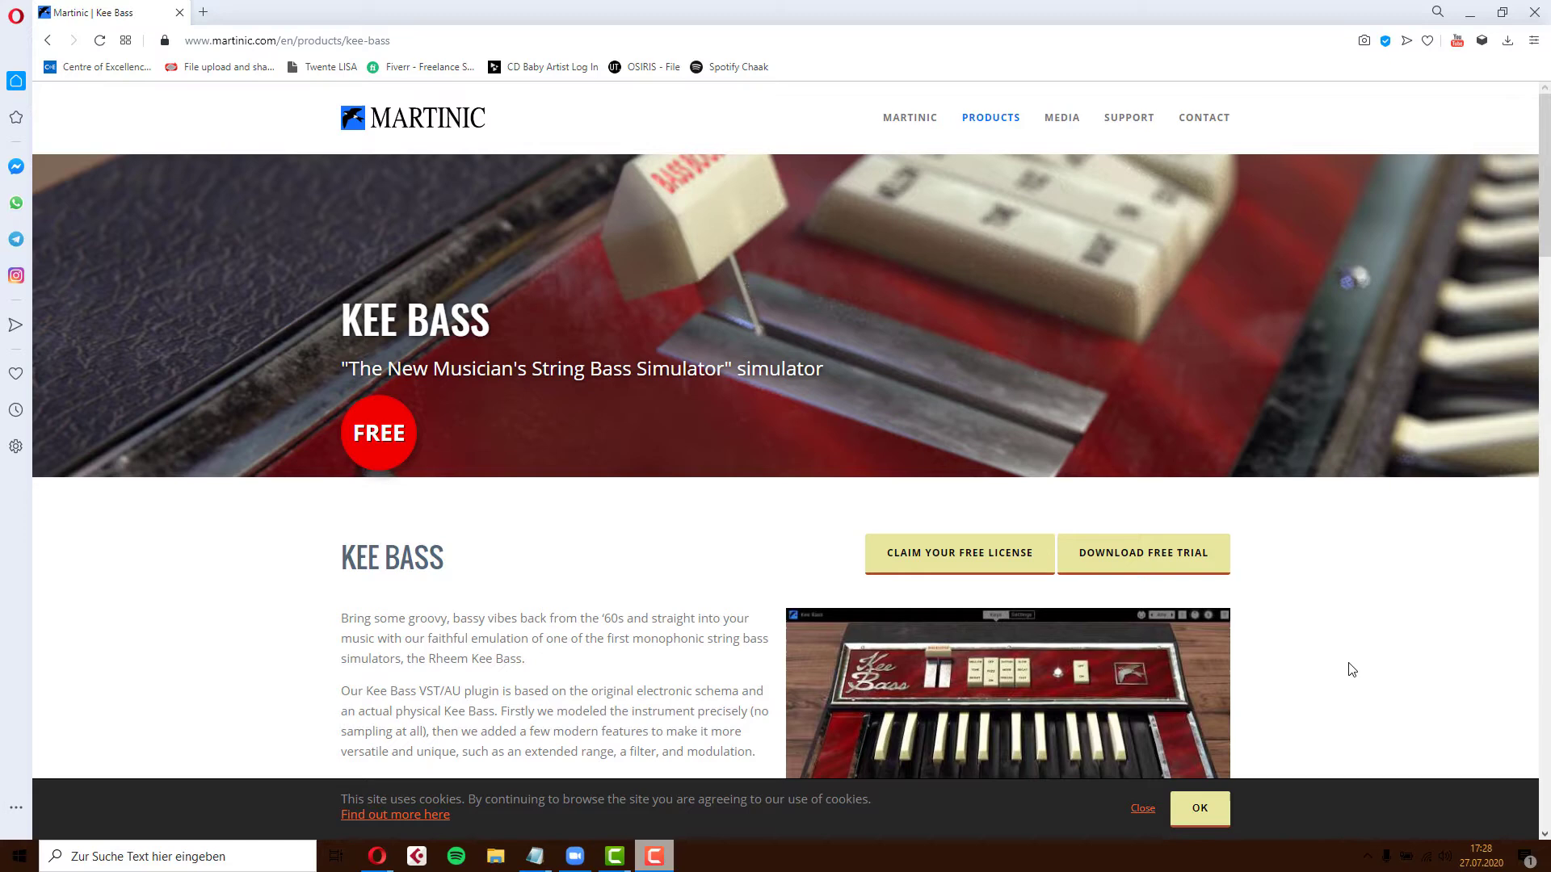
Step: Save the Kee Bass Windows trial installer from the Download Free Trial section
{"action": "left_click", "coordinate": [1133, 553]}
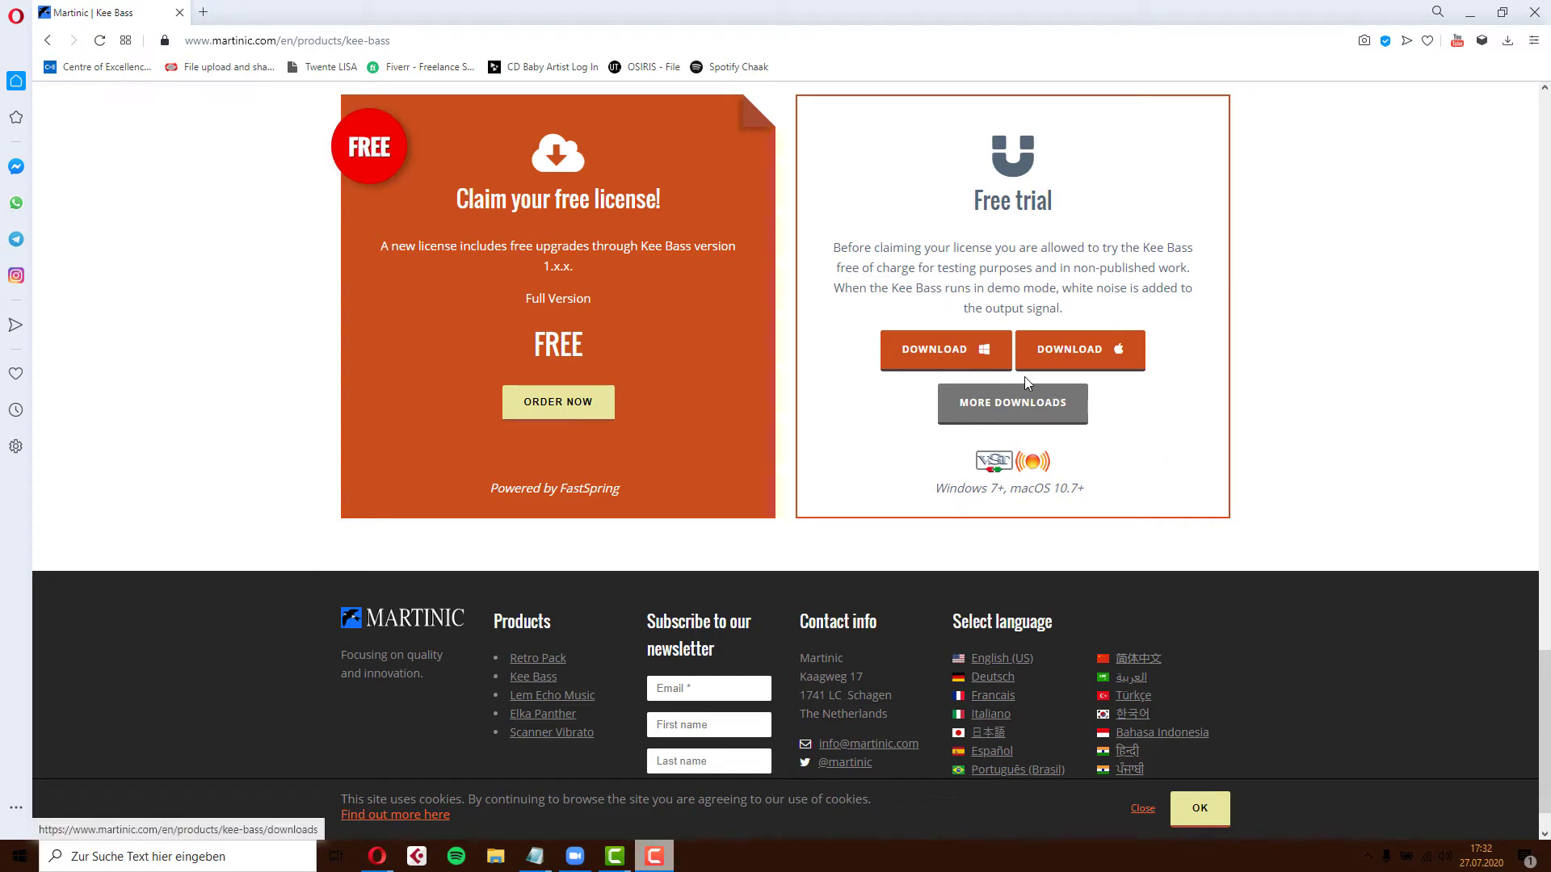
{"action": "left_click", "coordinate": [957, 348]}
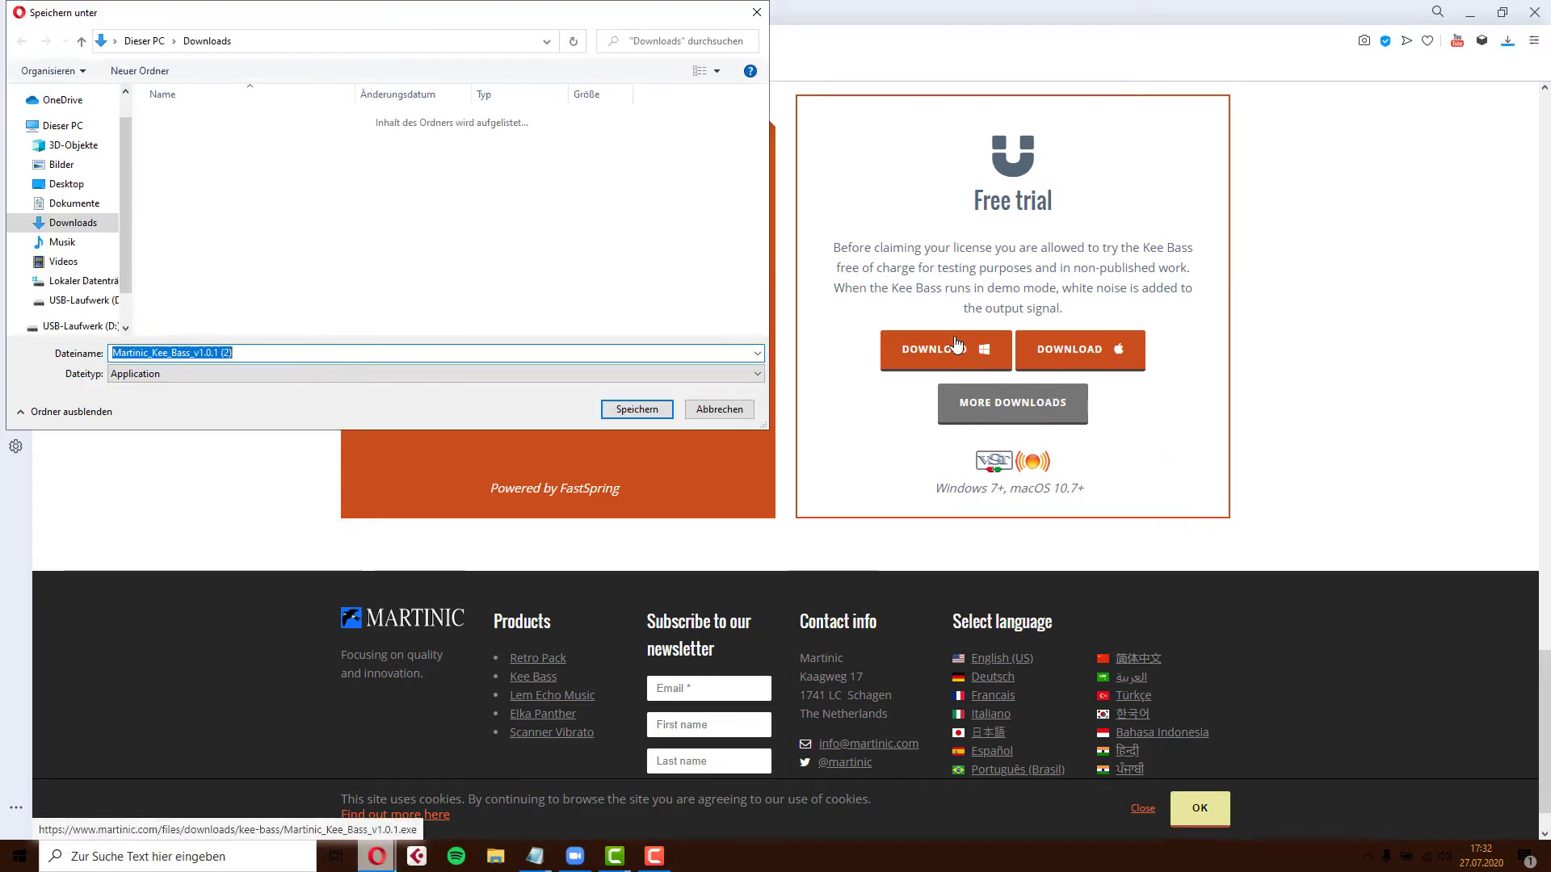
{"action": "left_click", "coordinate": [619, 413]}
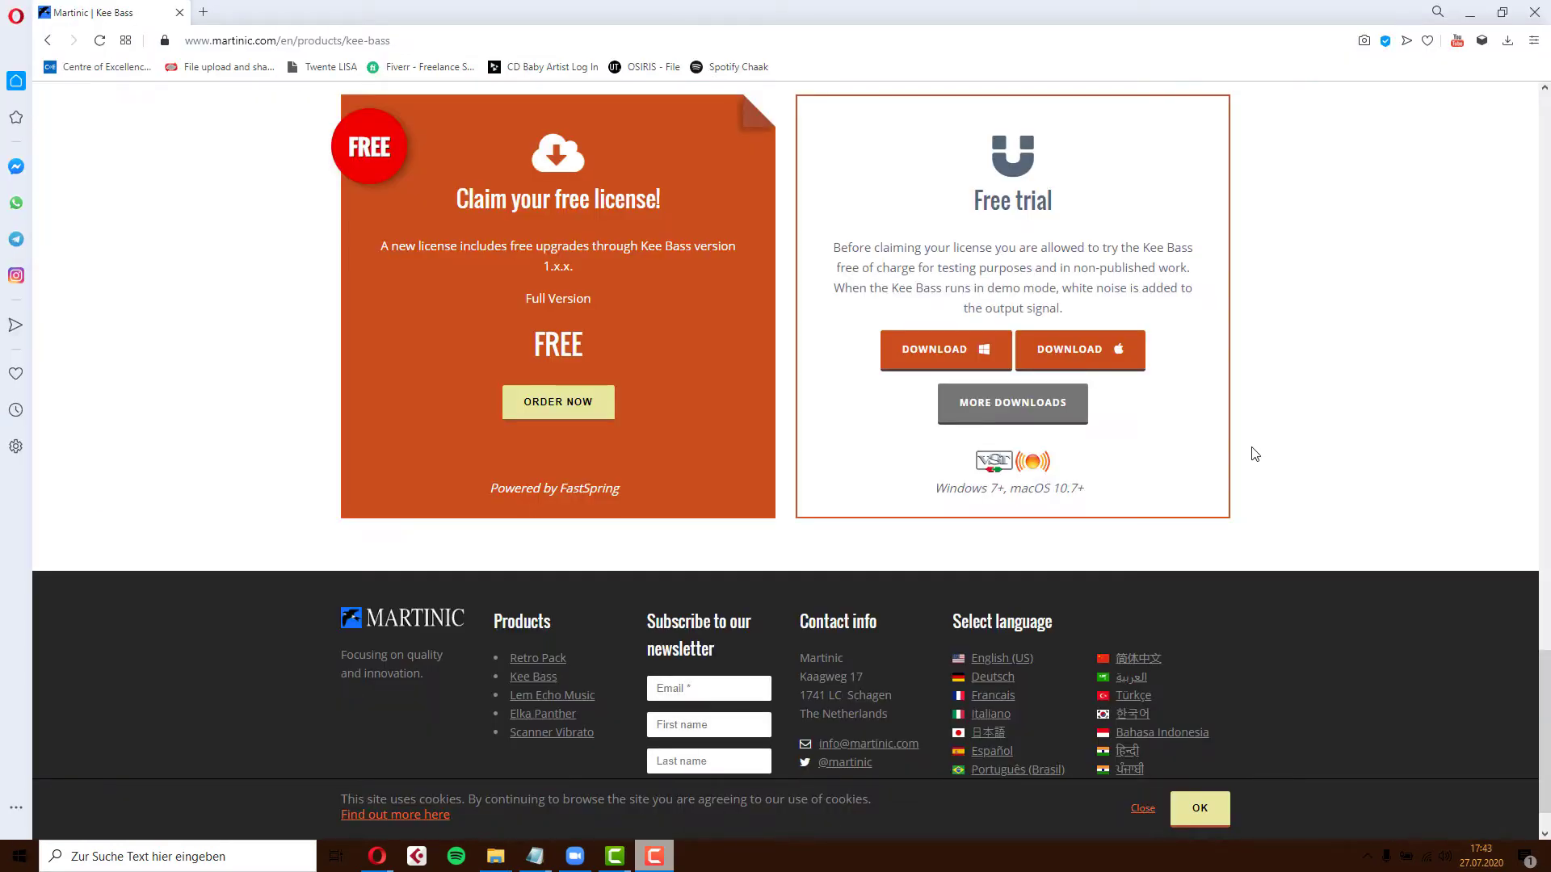
Step: Place the free Kee Bass order with email and name, accepting terms and product updates
{"action": "left_click", "coordinate": [600, 413]}
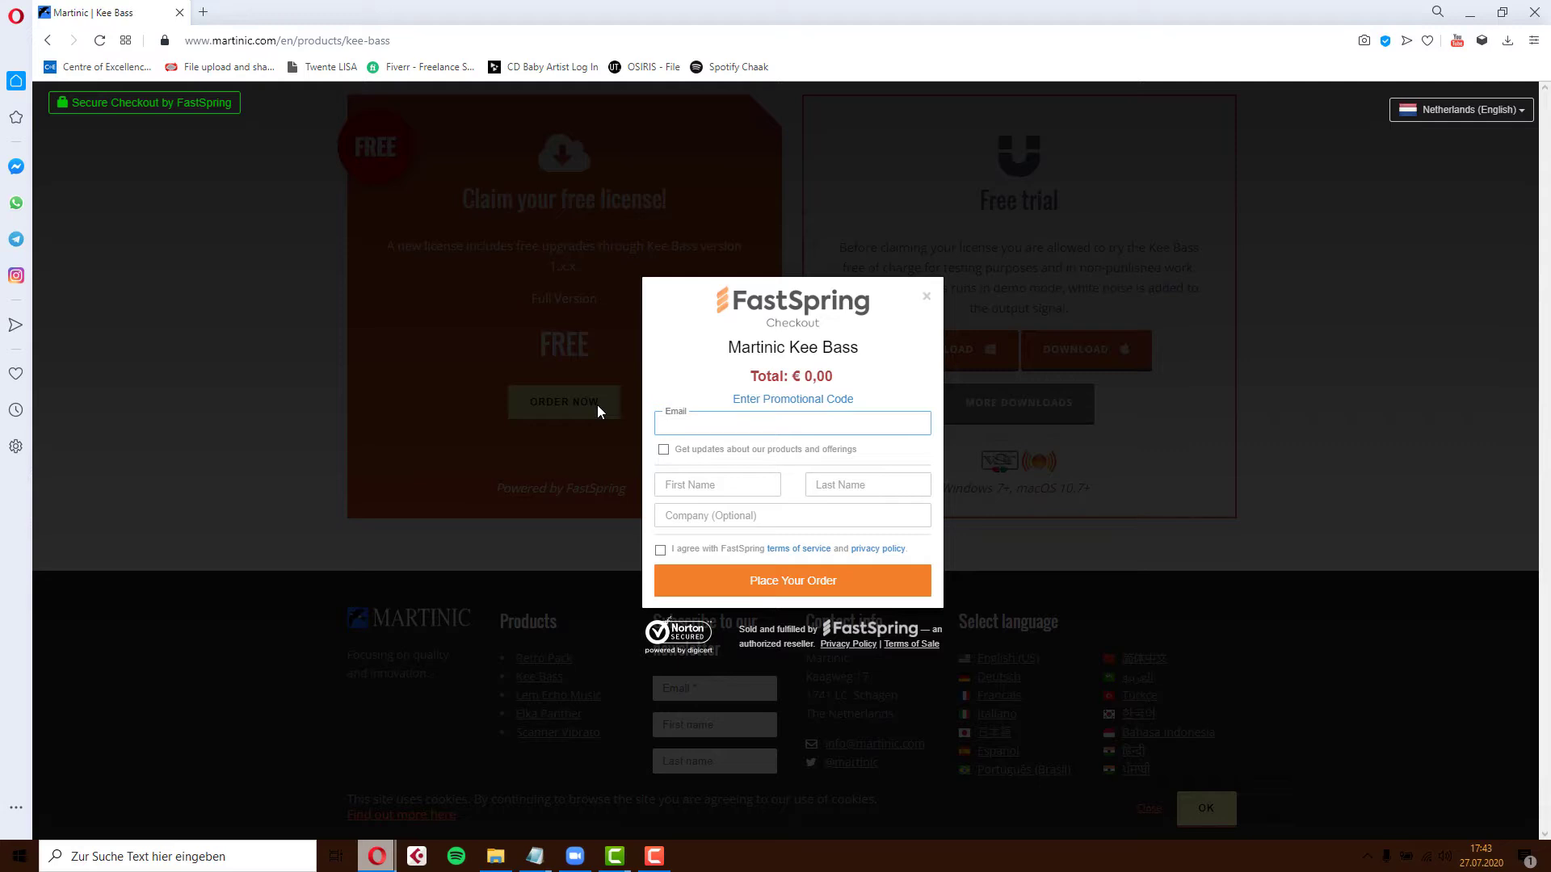
{"action": "left_click", "coordinate": [701, 422]}
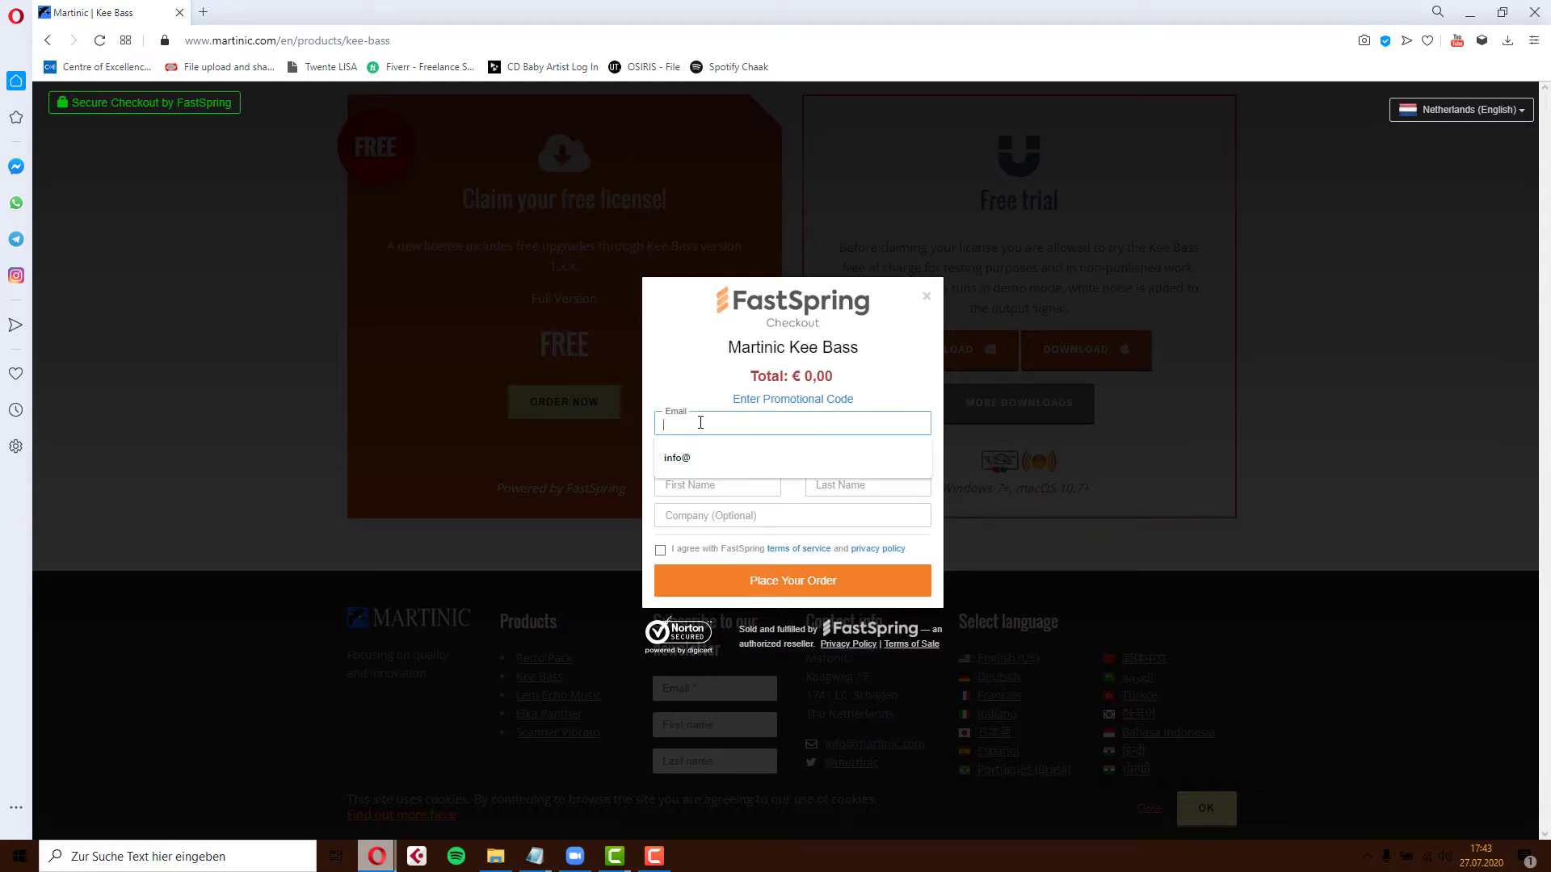
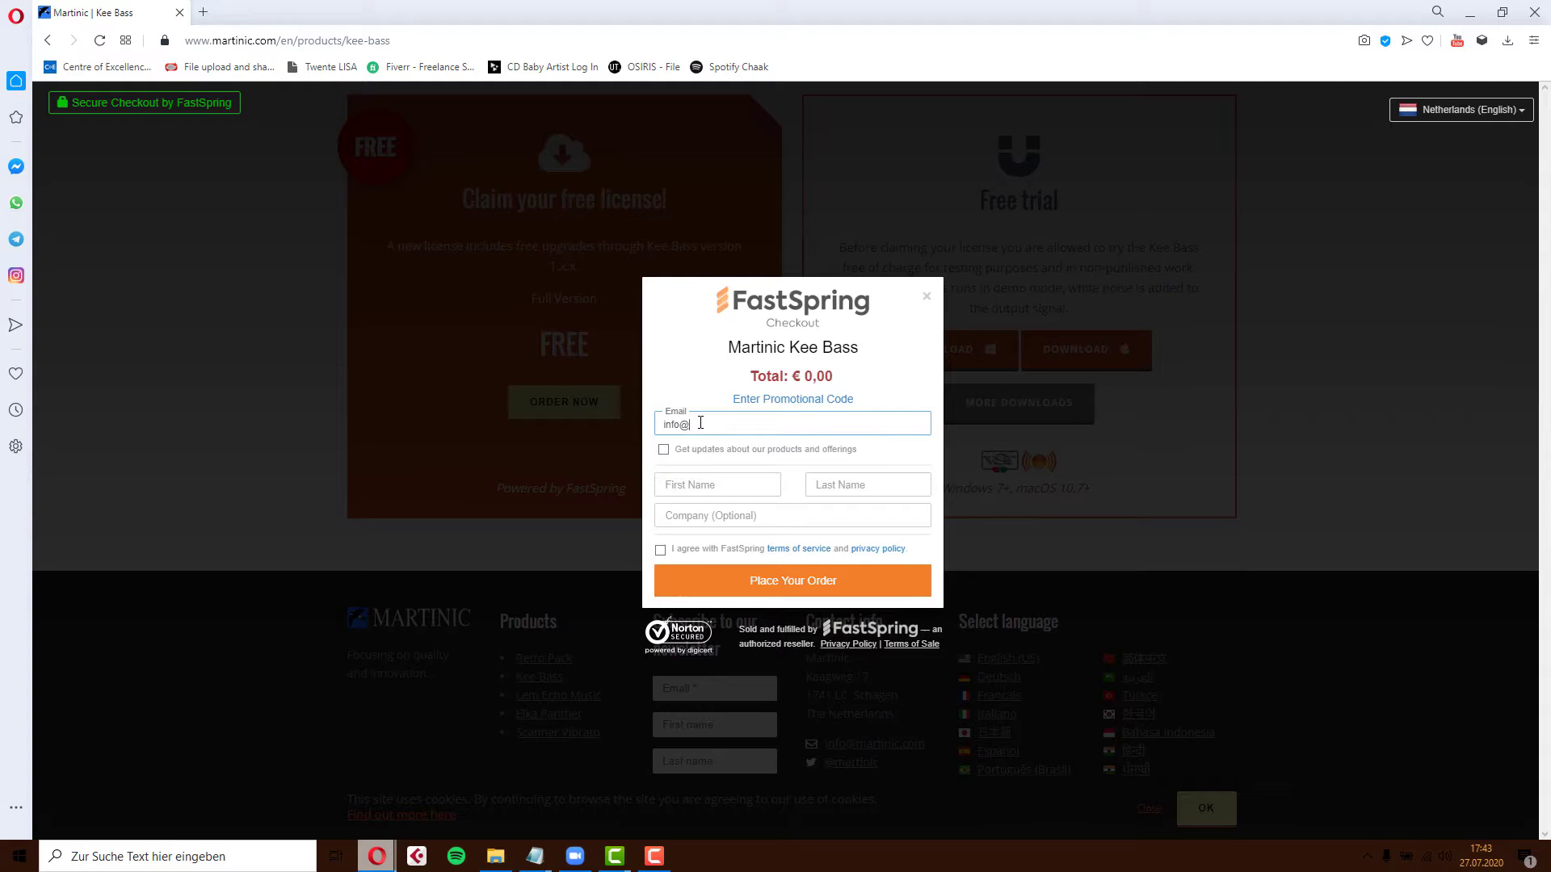
{"action": "left_click", "coordinate": [707, 484]}
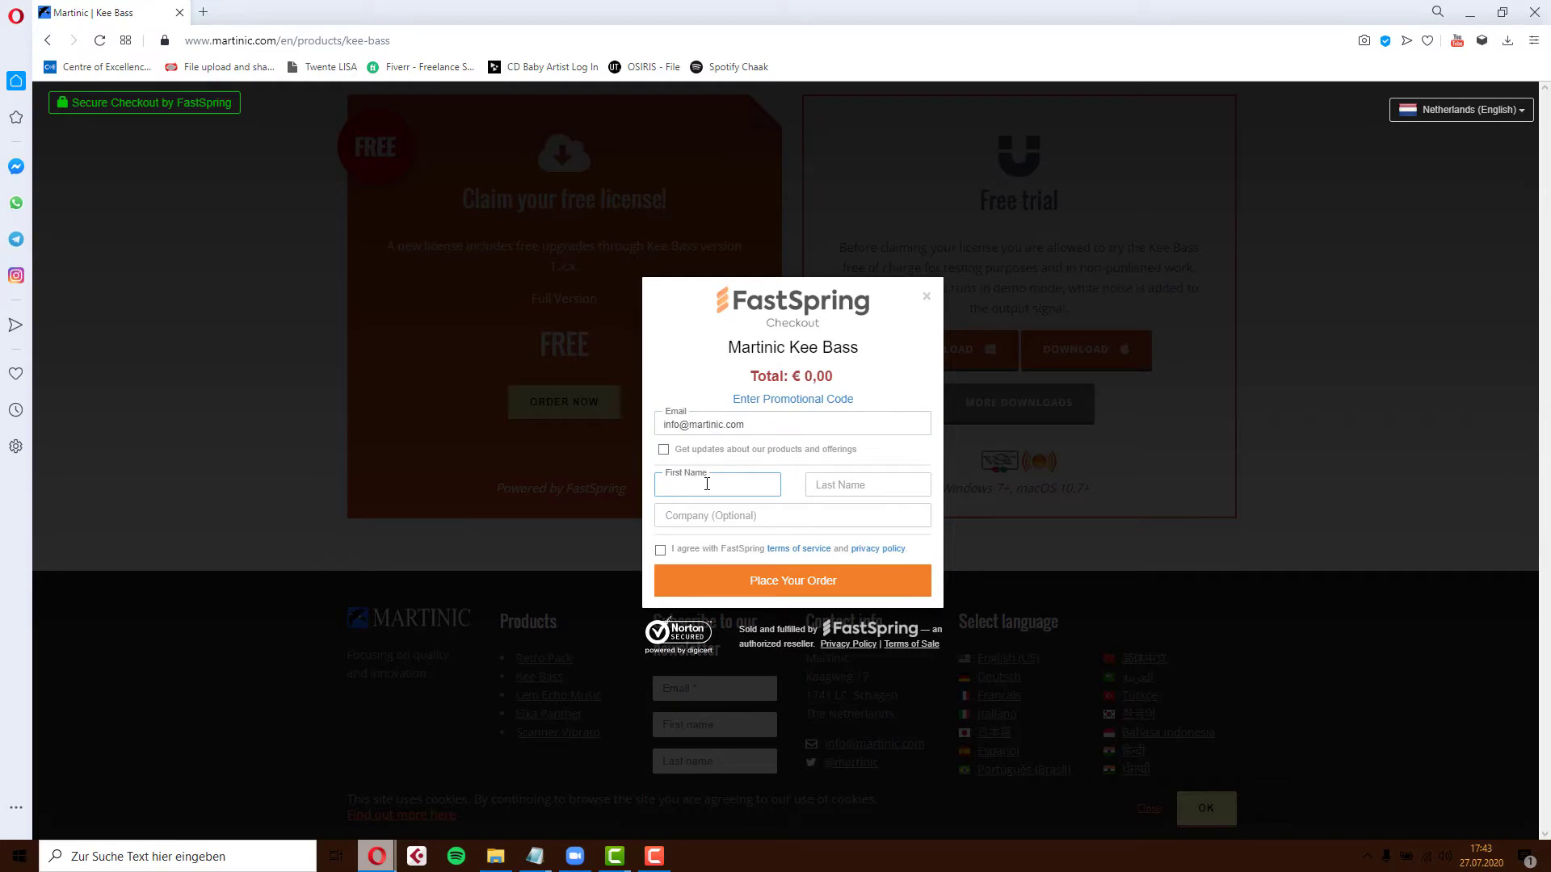
{"action": "type", "text": "ohn"}
{"action": "key", "text": "Tab"}
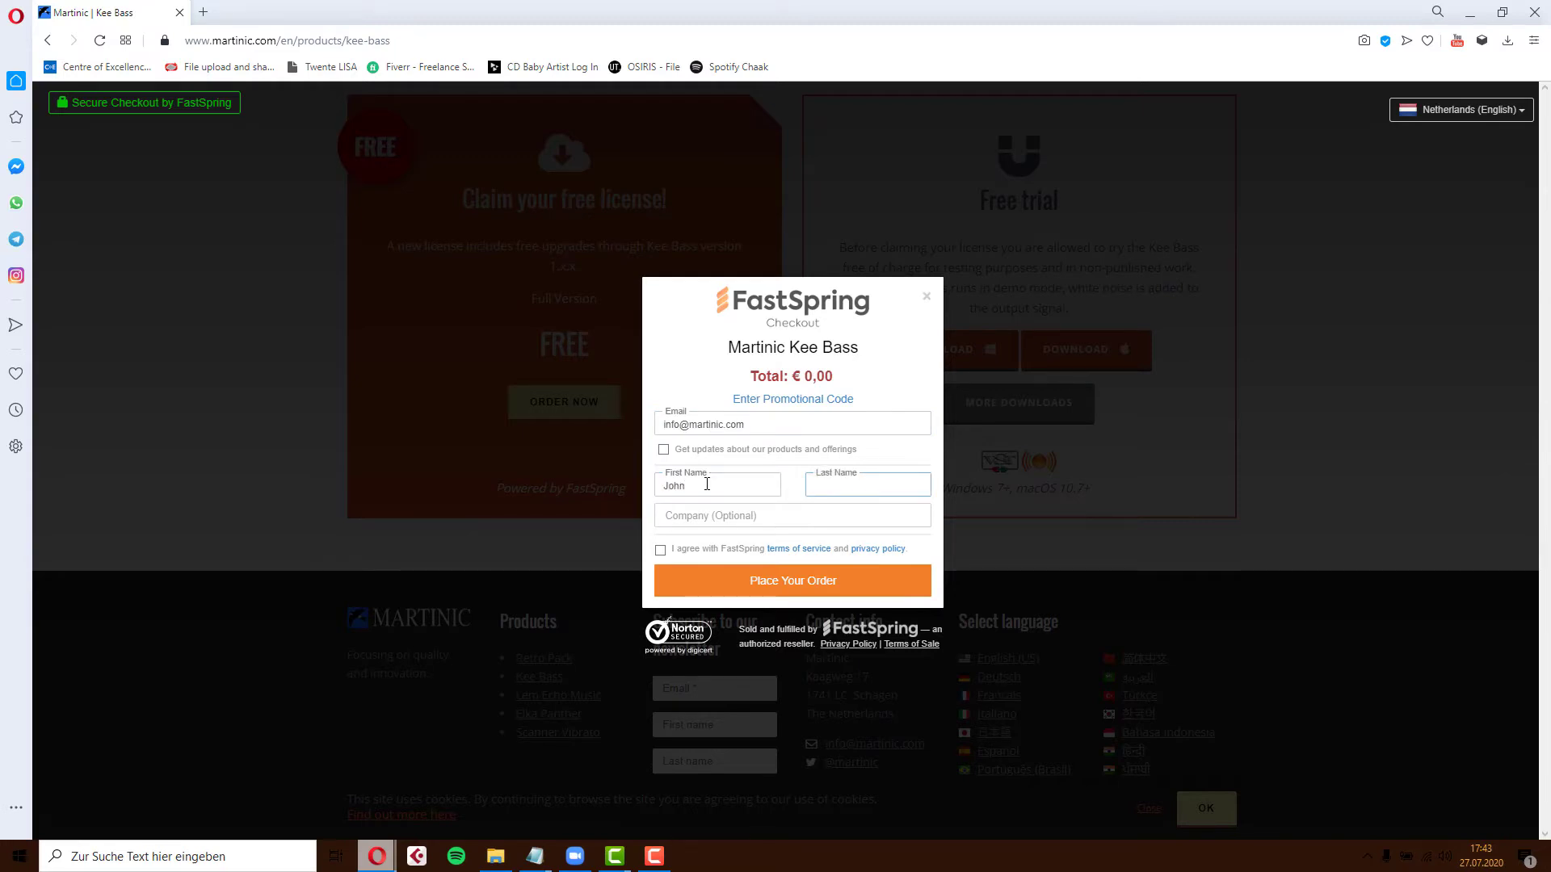
{"action": "type", "text": "Doe"}
{"action": "left_click", "coordinate": [660, 551]}
{"action": "left_click", "coordinate": [663, 450]}
{"action": "left_click", "coordinate": [789, 583]}
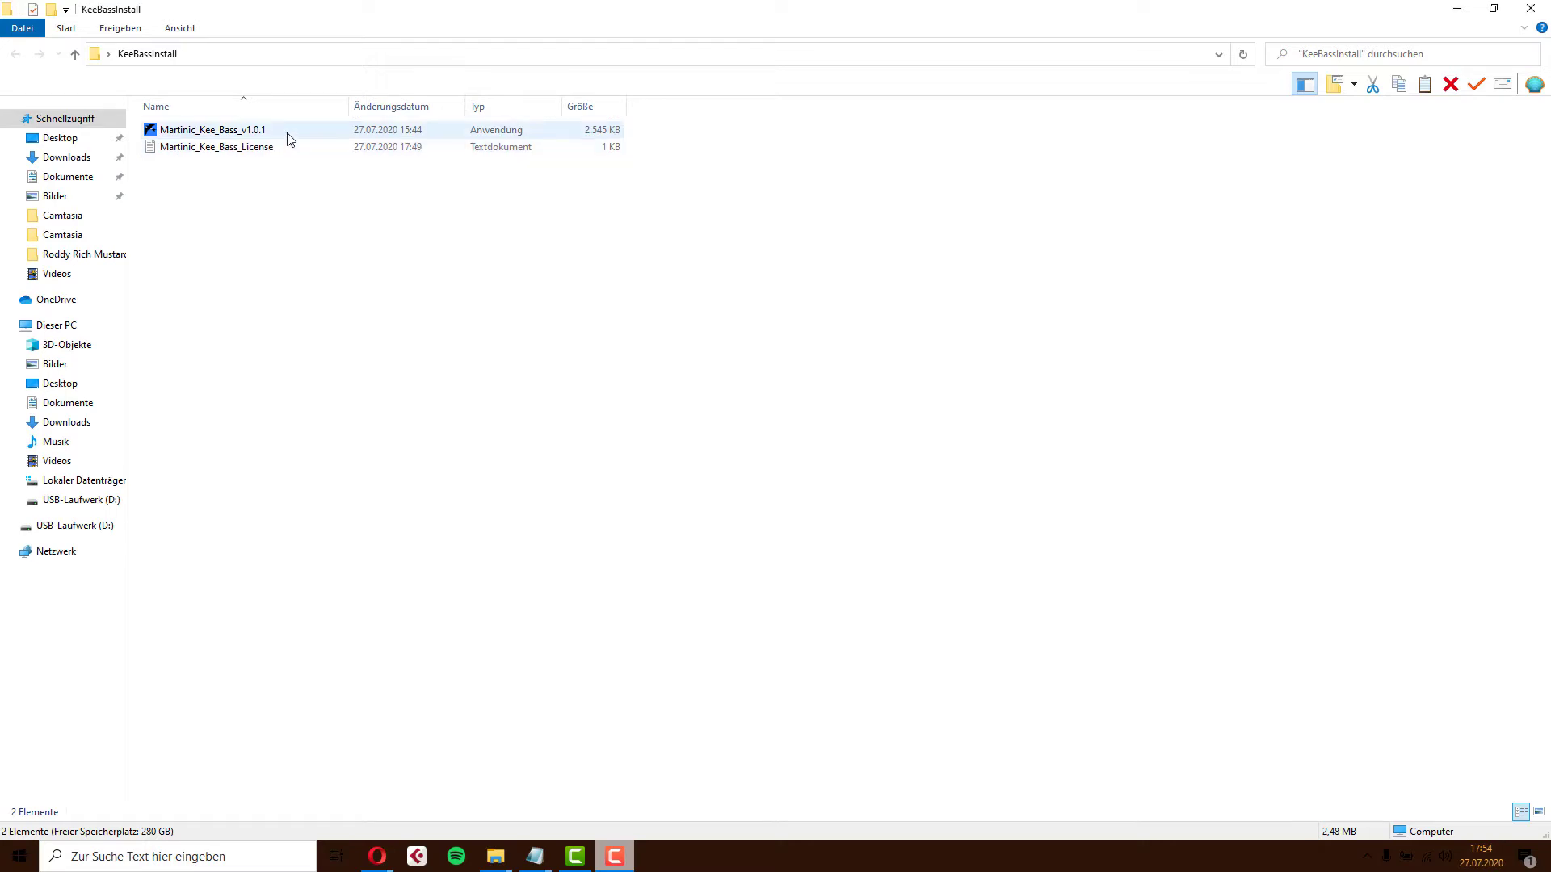
Step: Run Kee Bass Setup with the license agreement accepted, License Key included, and default folders
{"action": "double_click", "coordinate": [290, 134]}
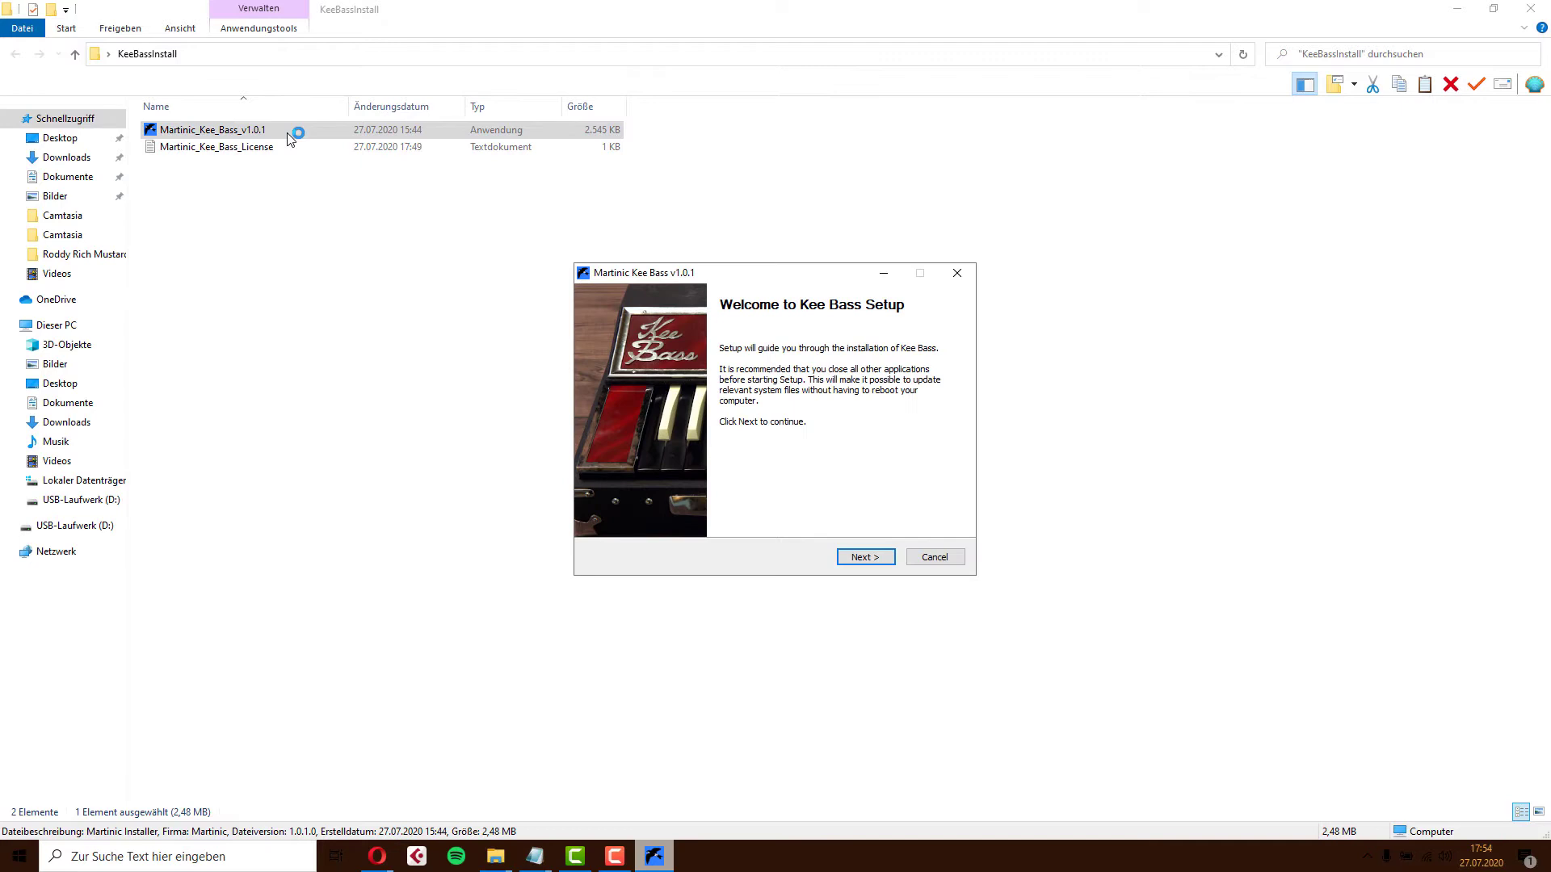
{"action": "left_click", "coordinate": [855, 559]}
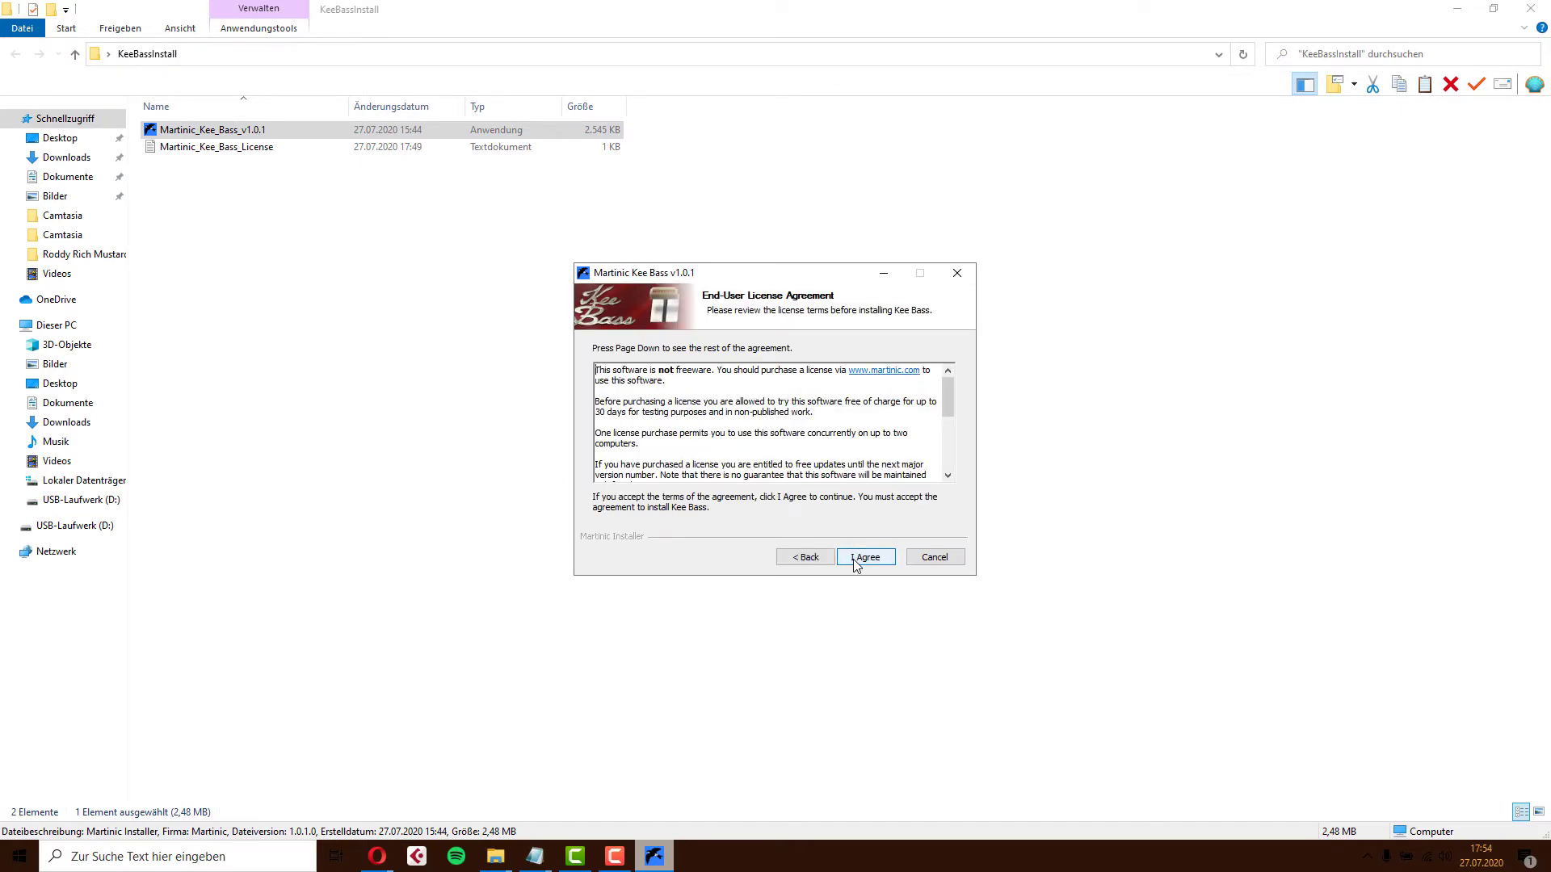
{"action": "left_click", "coordinate": [856, 561]}
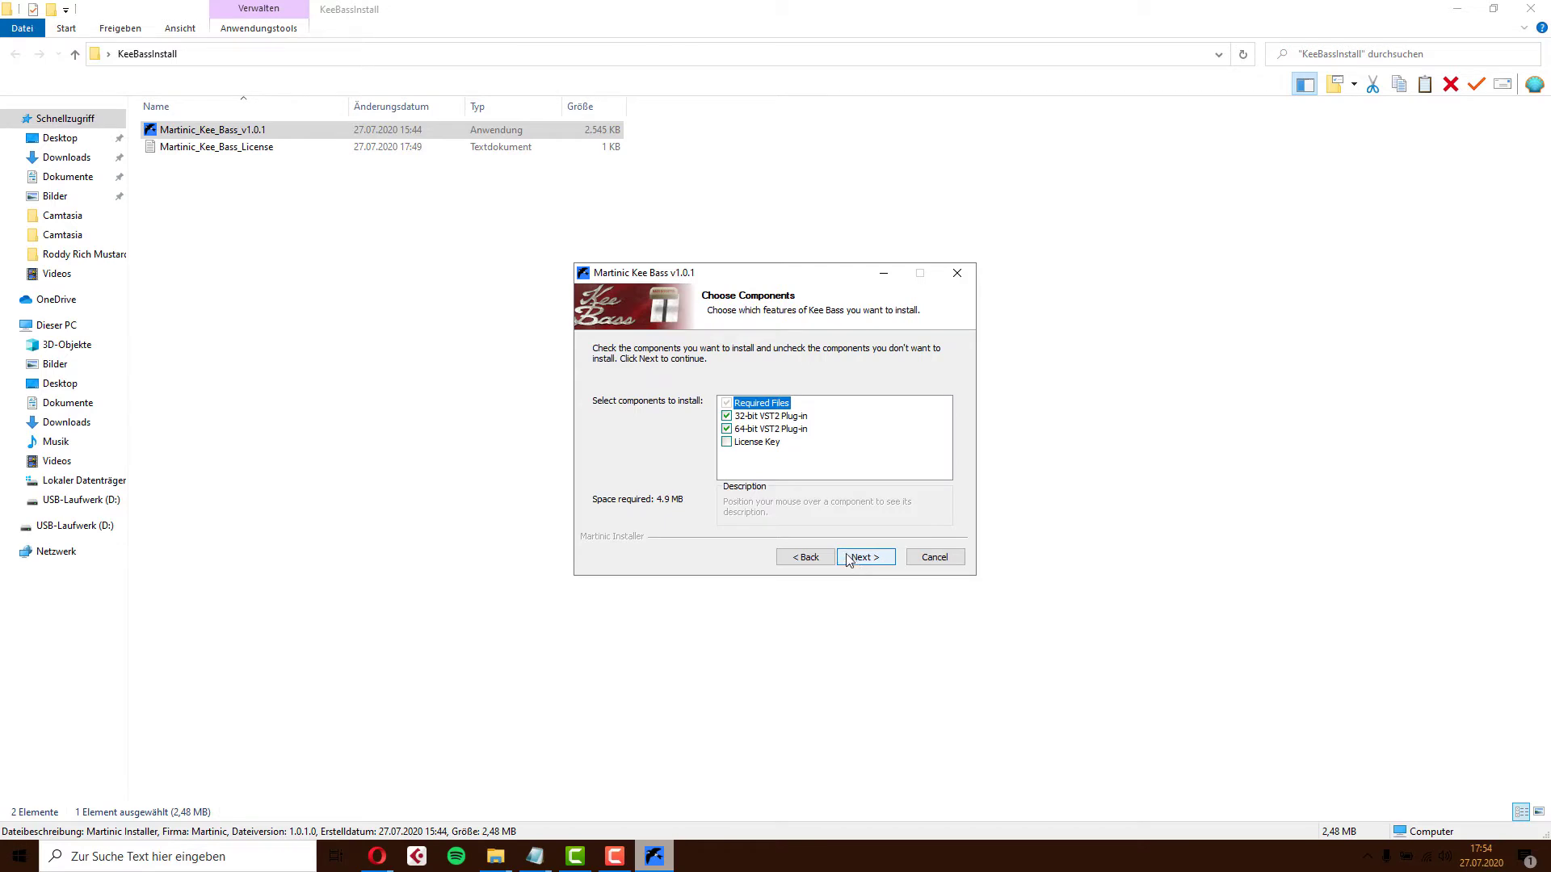
{"action": "left_click", "coordinate": [726, 442]}
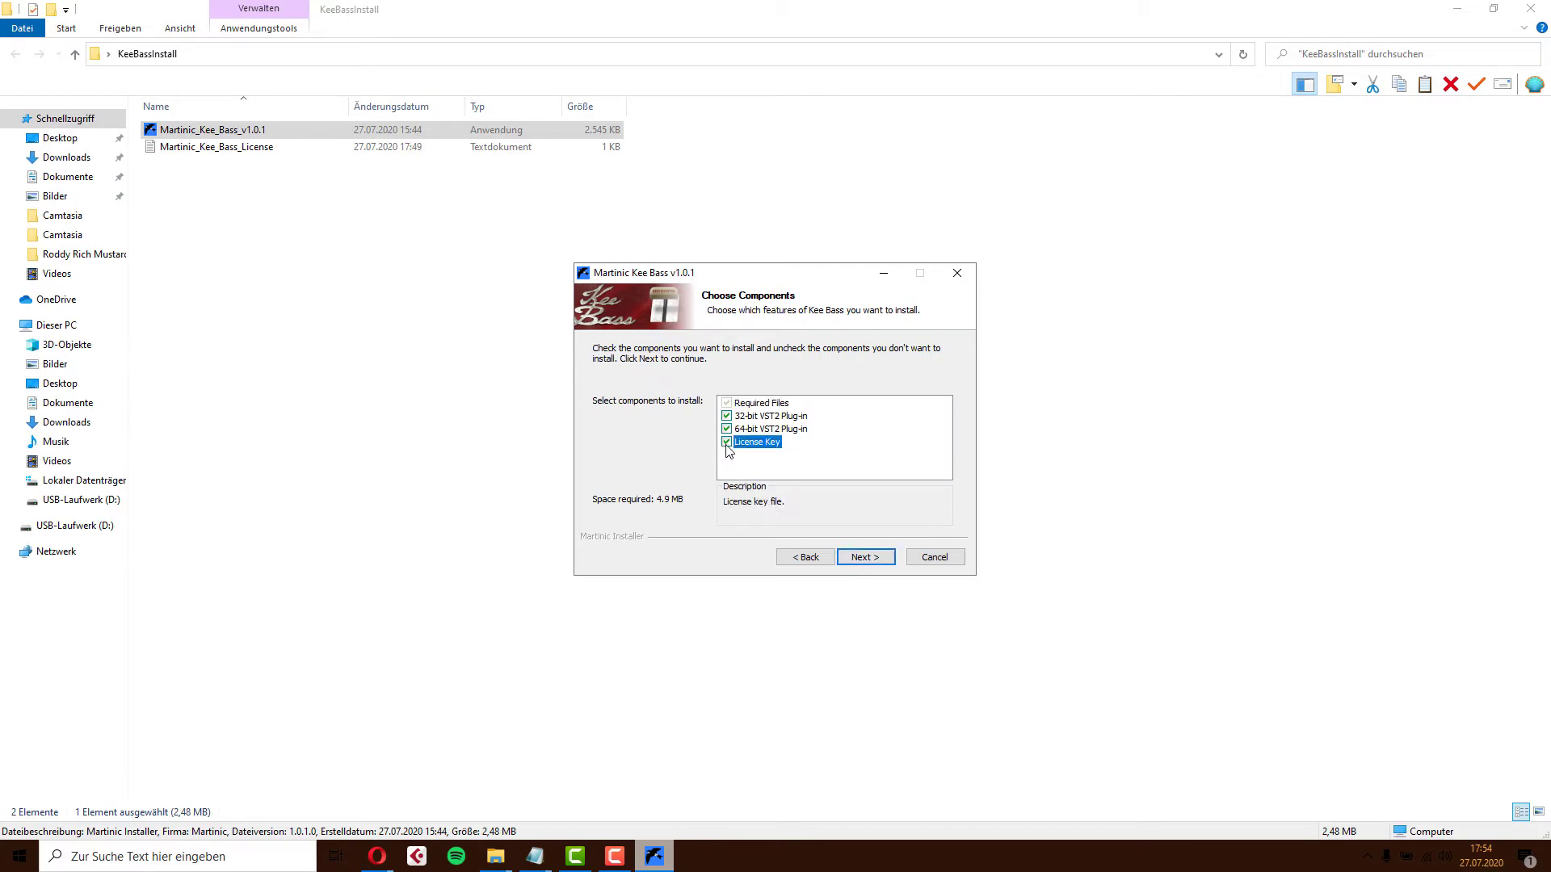
{"action": "left_click", "coordinate": [879, 565]}
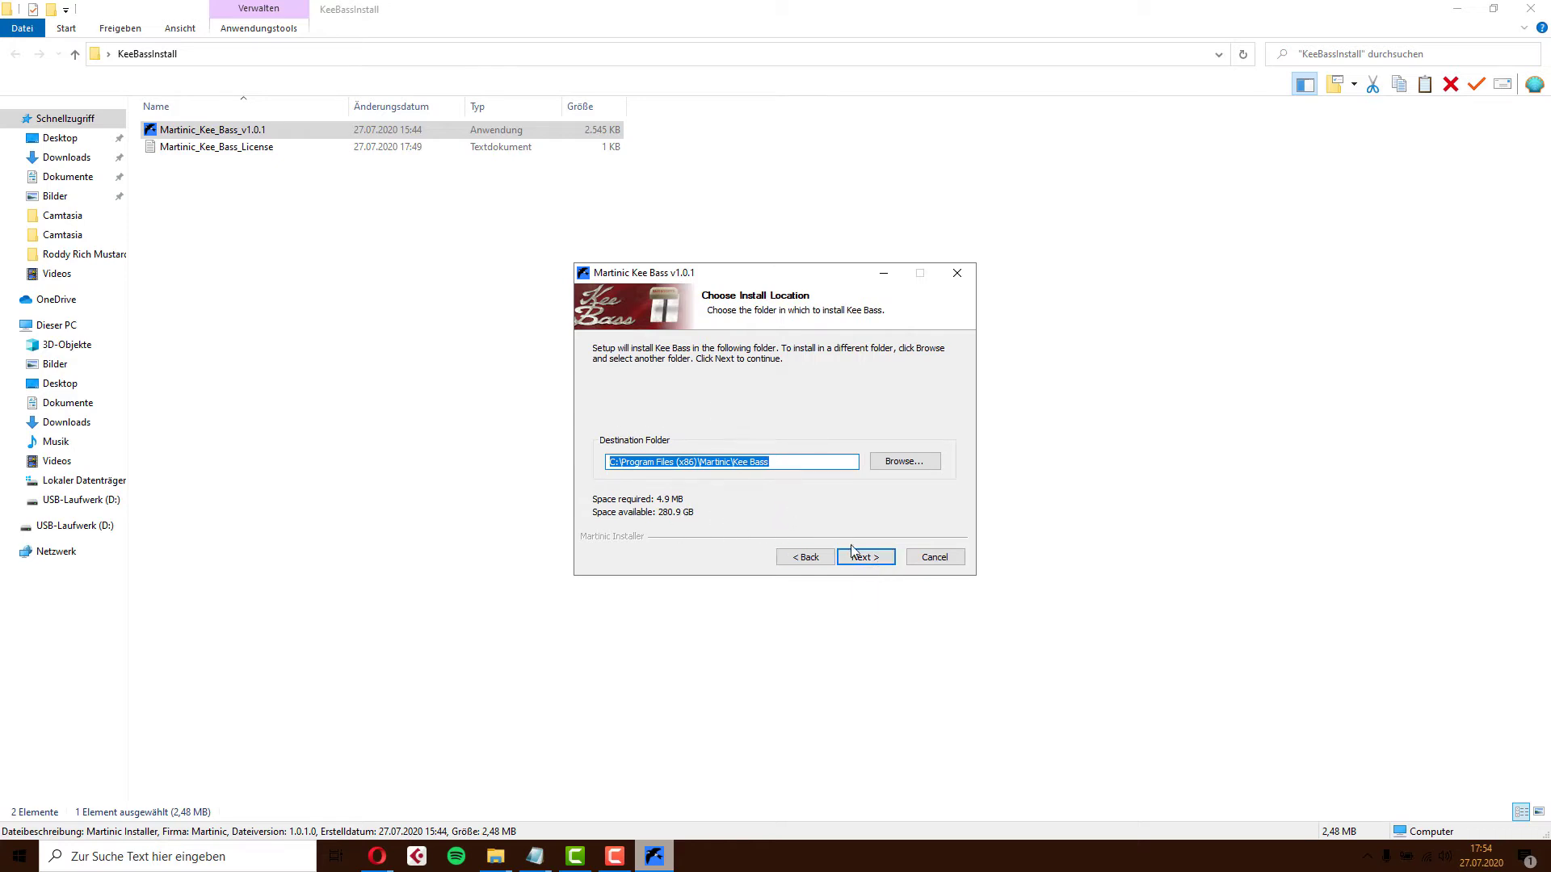
{"action": "left_click", "coordinate": [865, 559]}
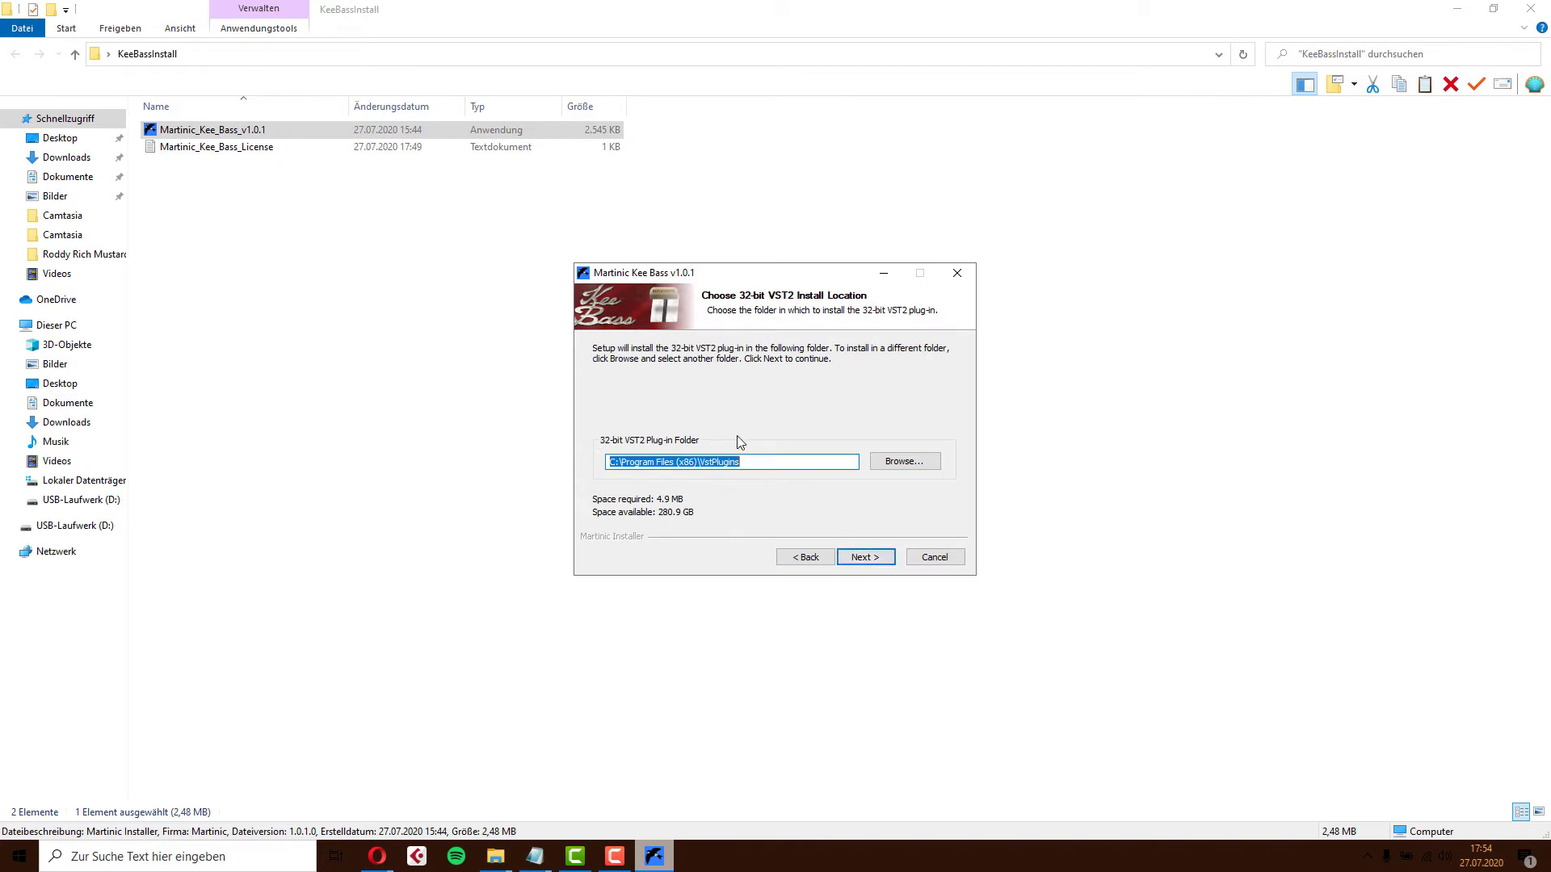
{"action": "left_click", "coordinate": [868, 560]}
{"action": "left_click", "coordinate": [870, 566]}
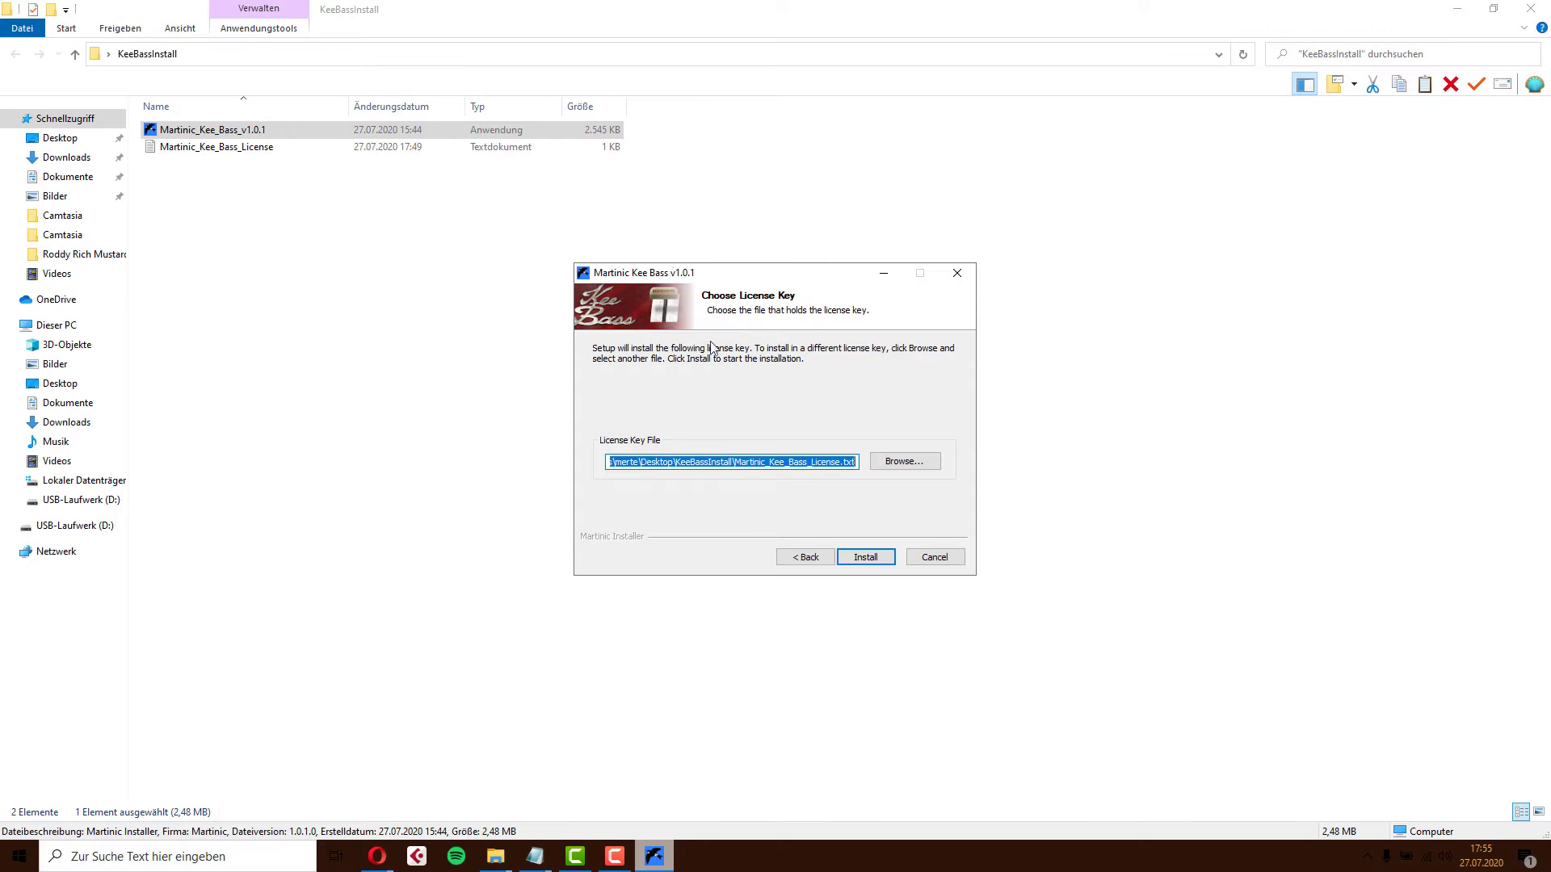
Step: Keep the current license key file and install Kee Bass
{"action": "left_click", "coordinate": [926, 468]}
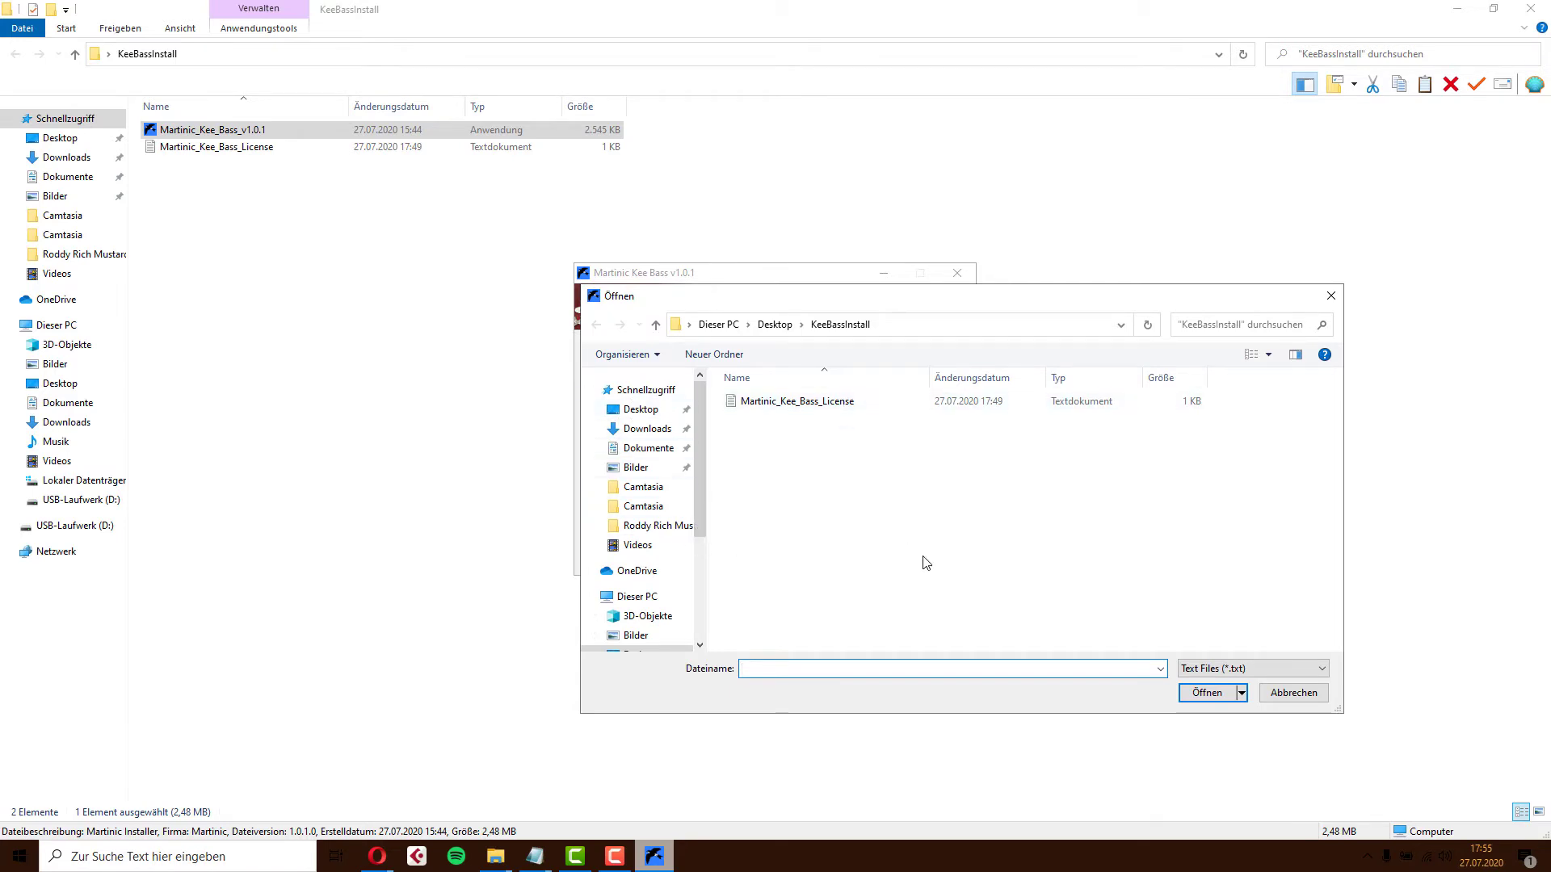
{"action": "left_click", "coordinate": [1291, 693]}
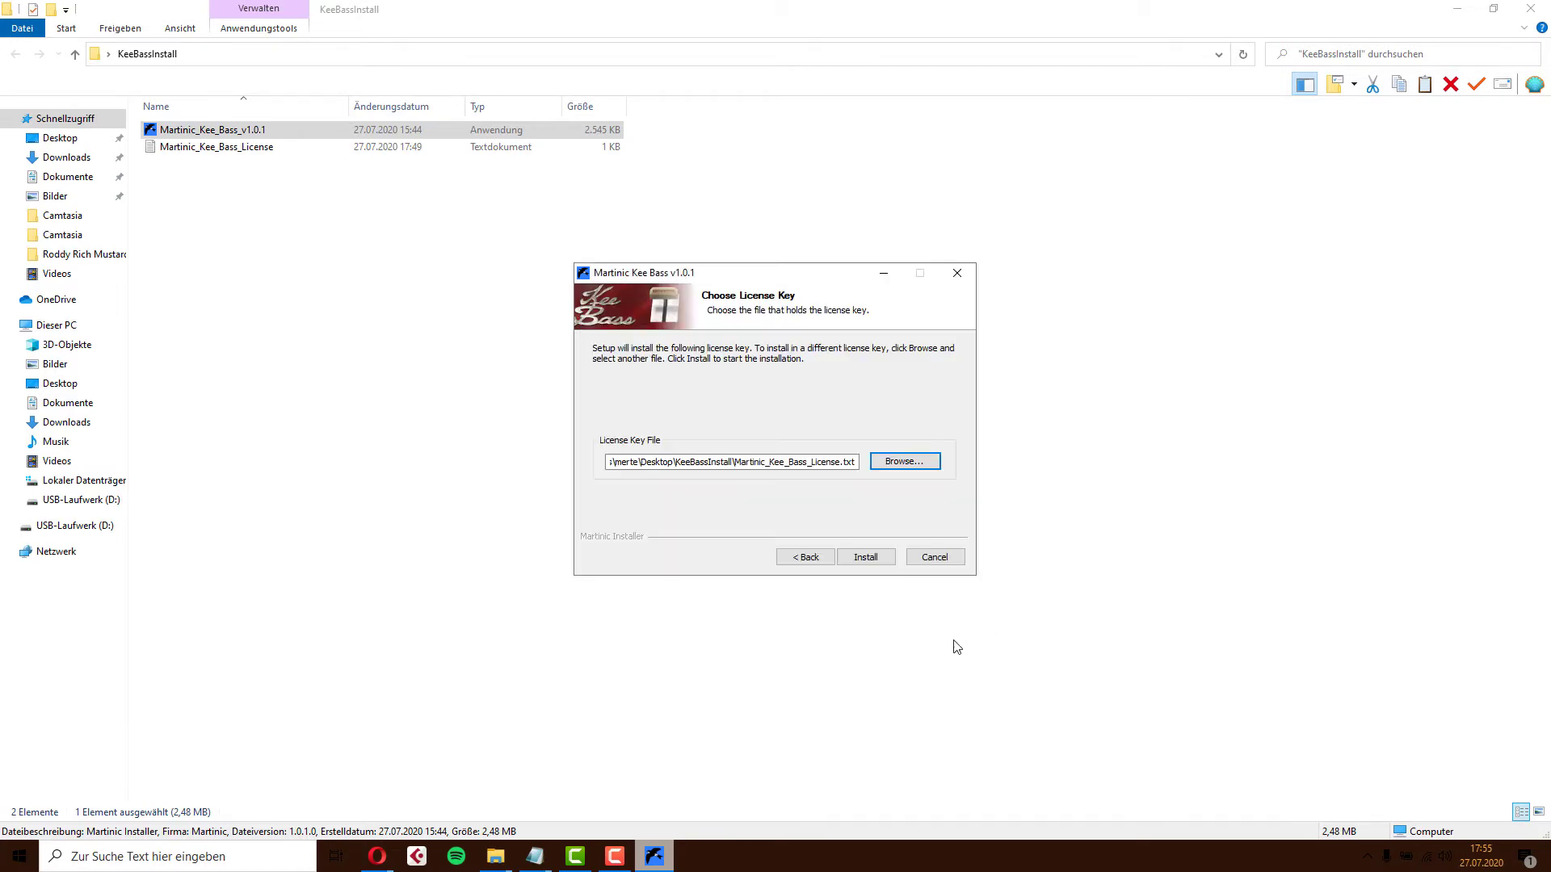
{"action": "left_click", "coordinate": [877, 558]}
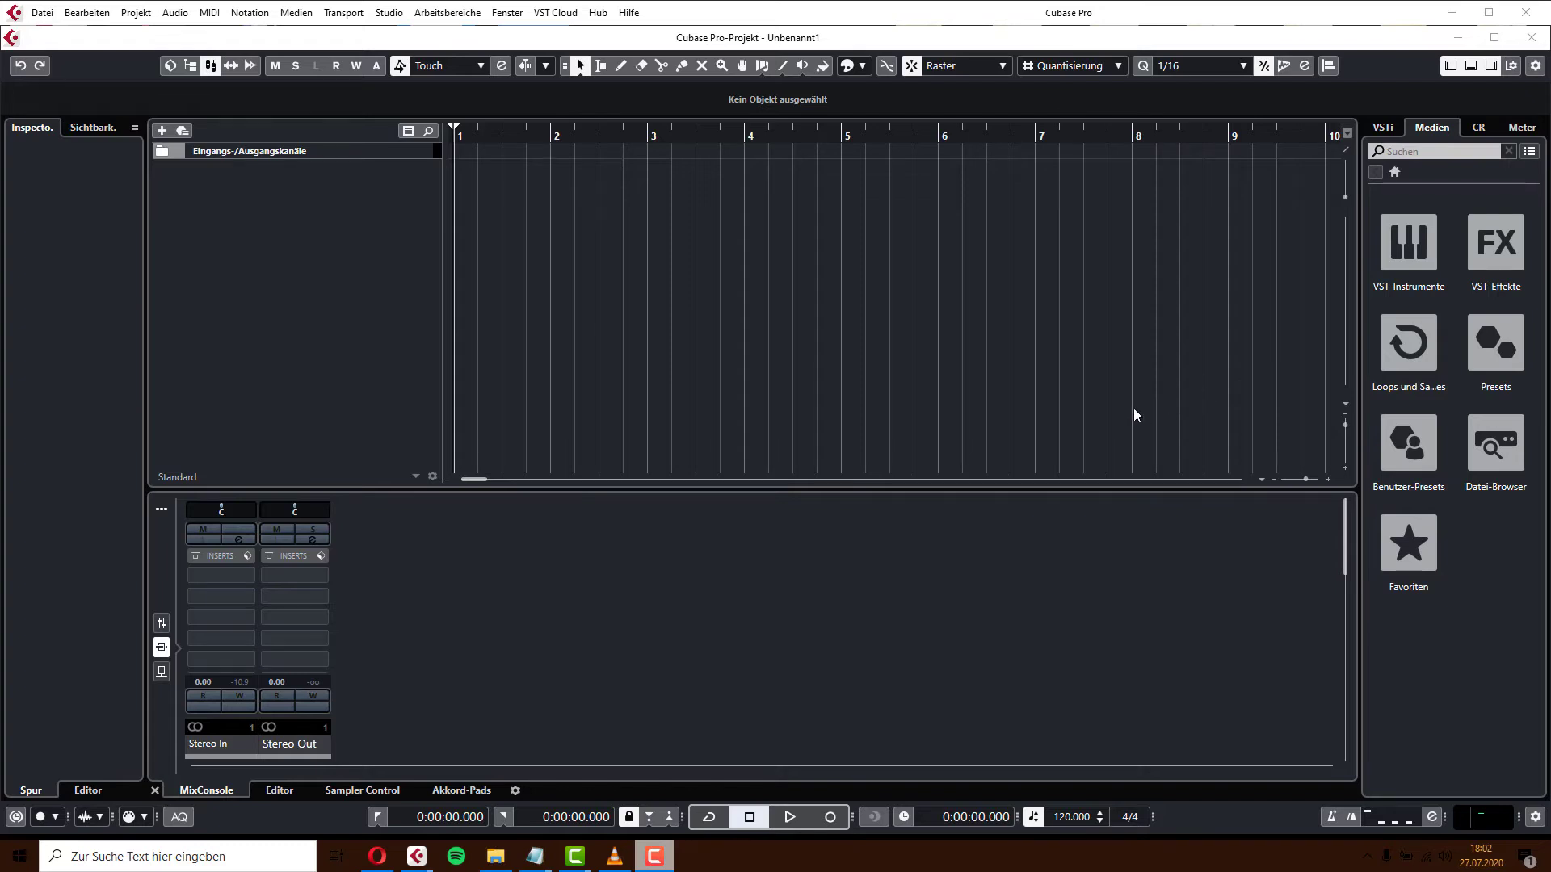
Step: Add a Martinic Kee Bass instrument track, then close the Kee Bass plug-in window
{"action": "right_click", "coordinate": [285, 214]}
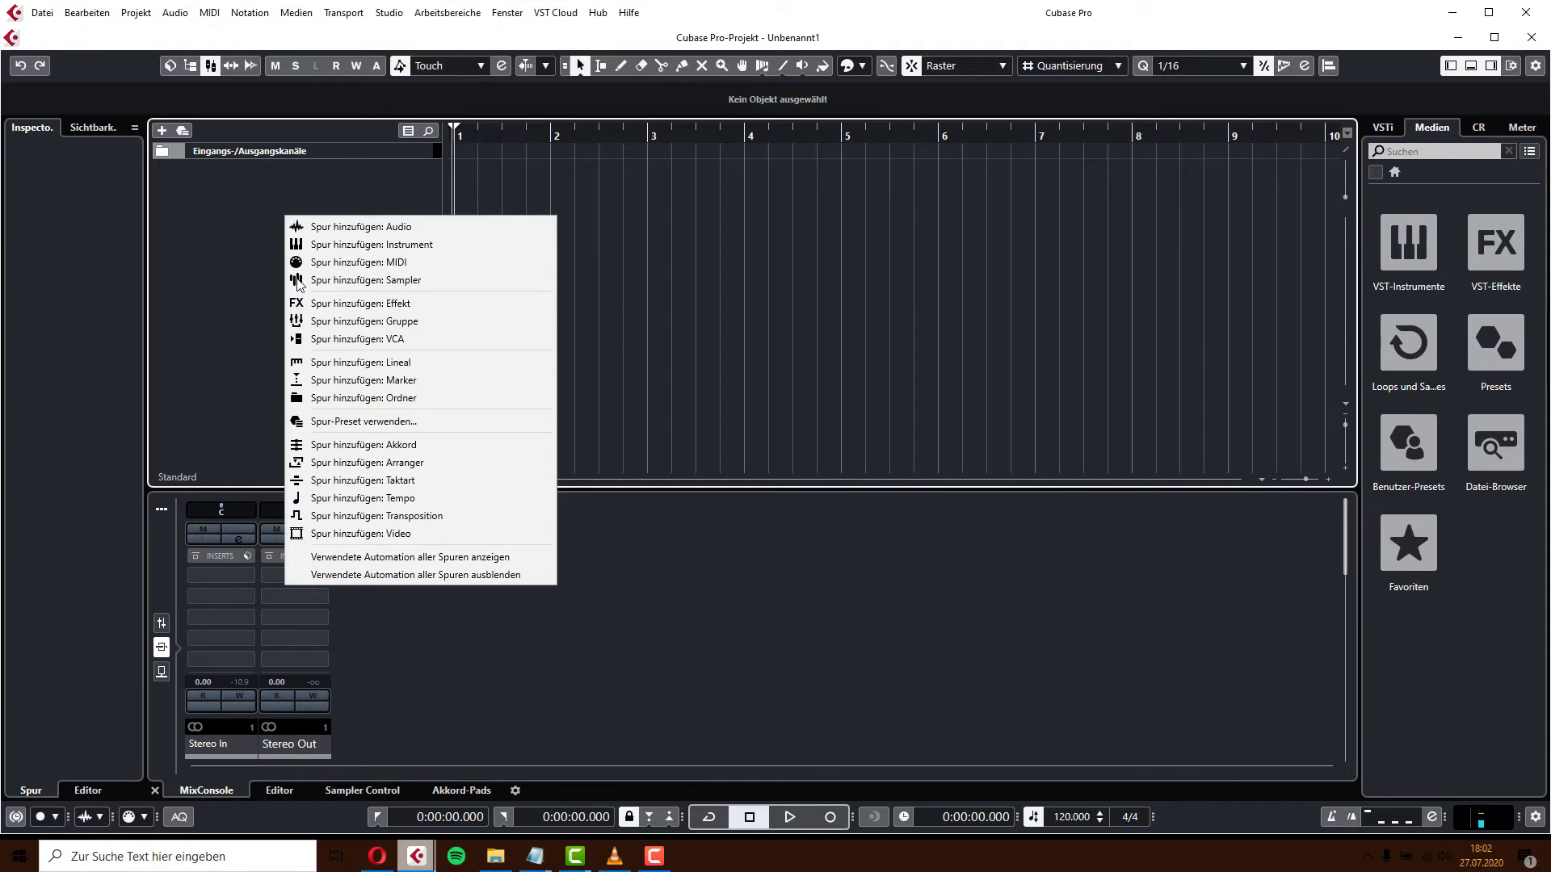
{"action": "left_click", "coordinate": [425, 247]}
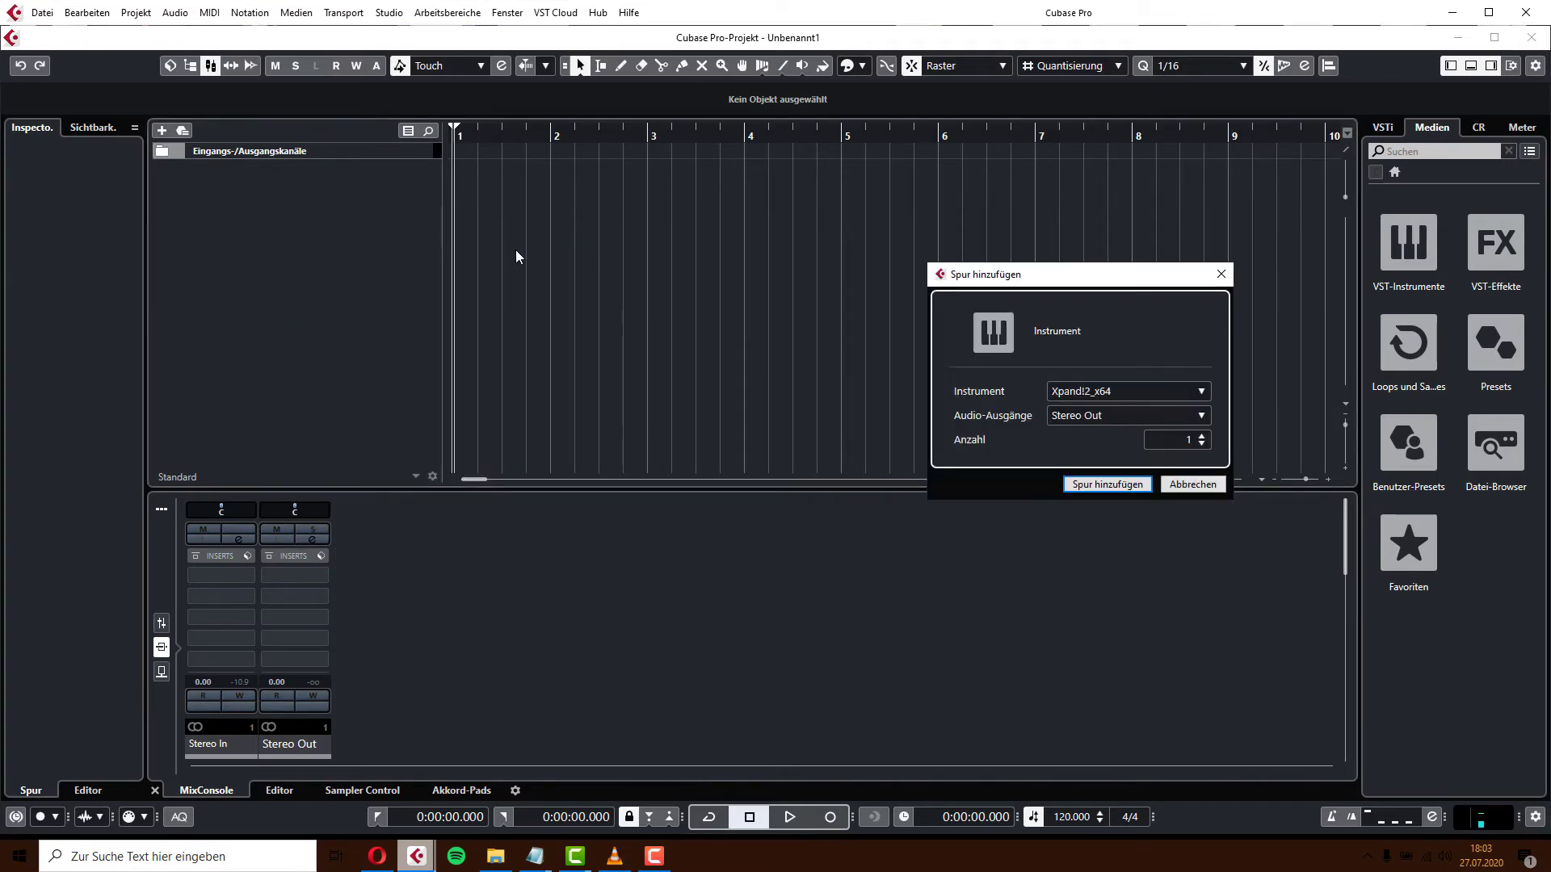
{"action": "left_click", "coordinate": [1080, 391]}
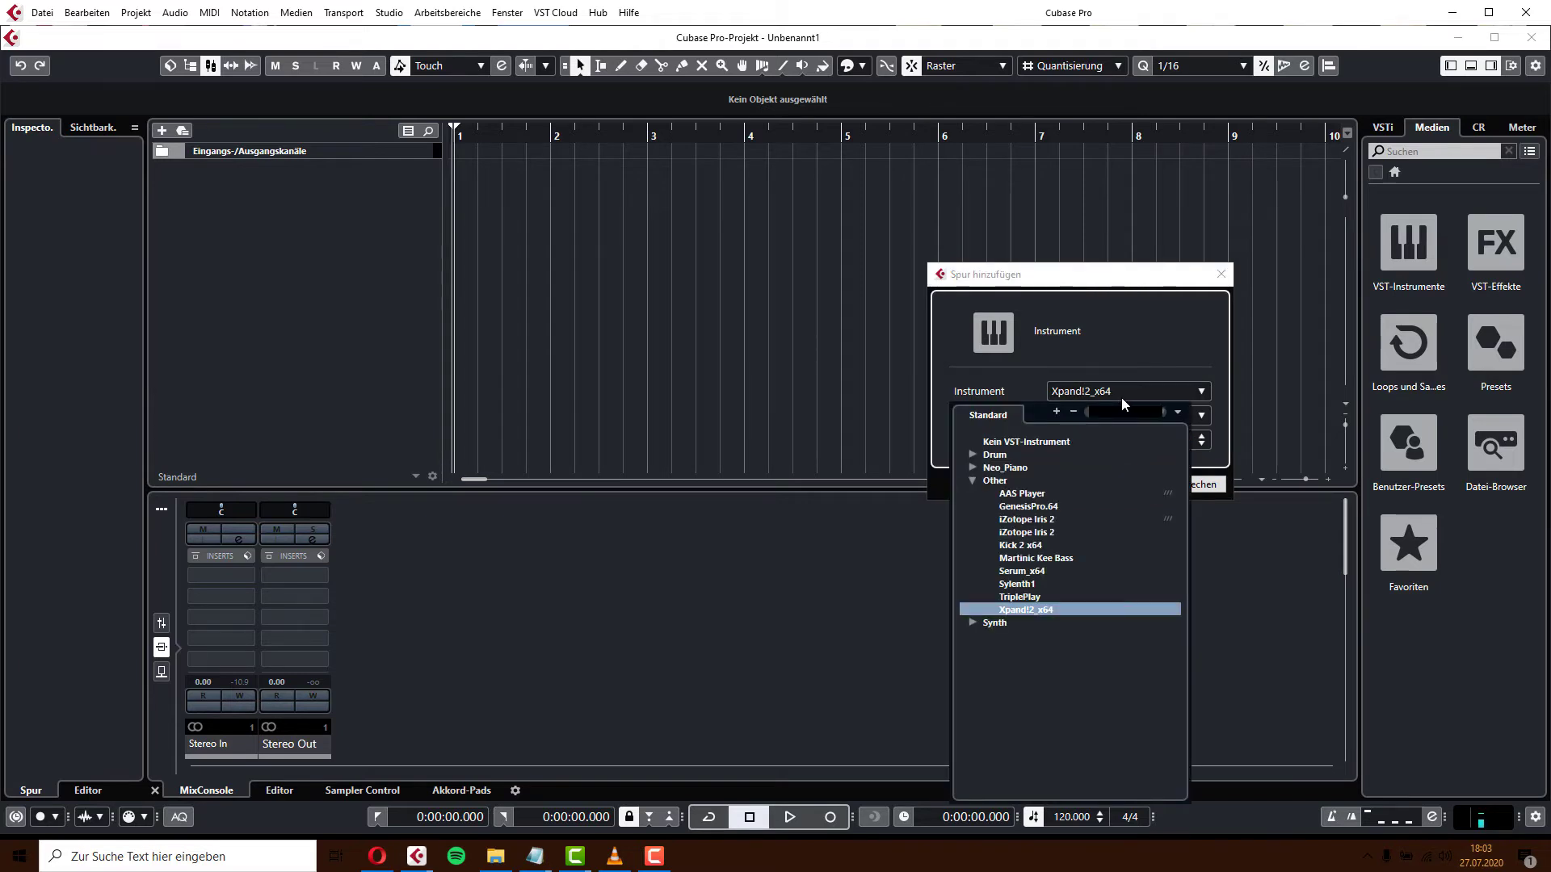
{"action": "type", "text": "Kee B"}
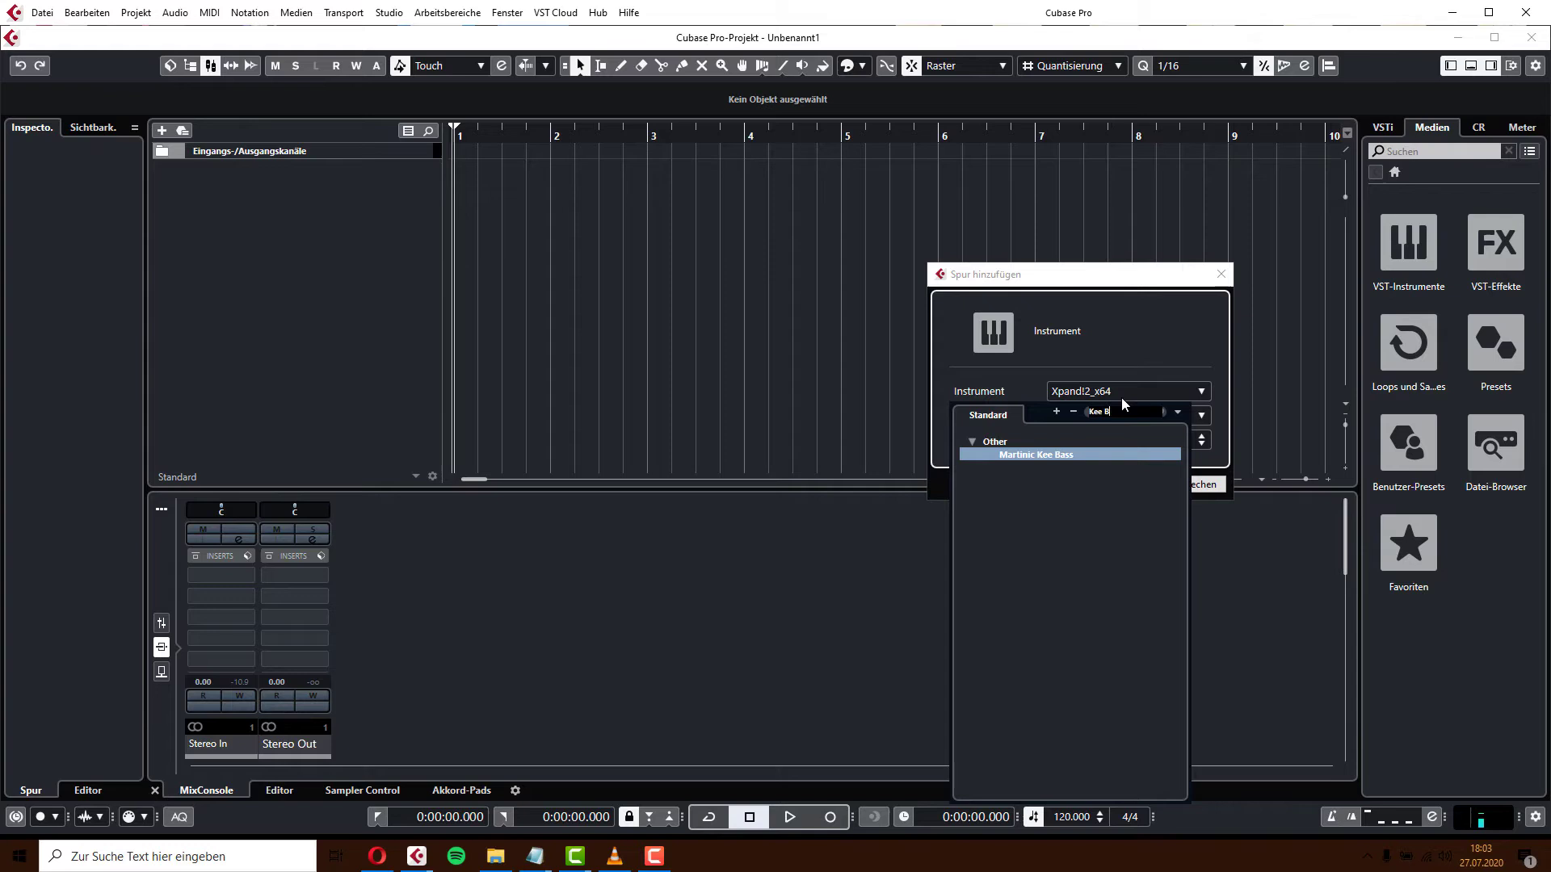
{"action": "type", "text": "ass"}
{"action": "left_click", "coordinate": [1035, 456]}
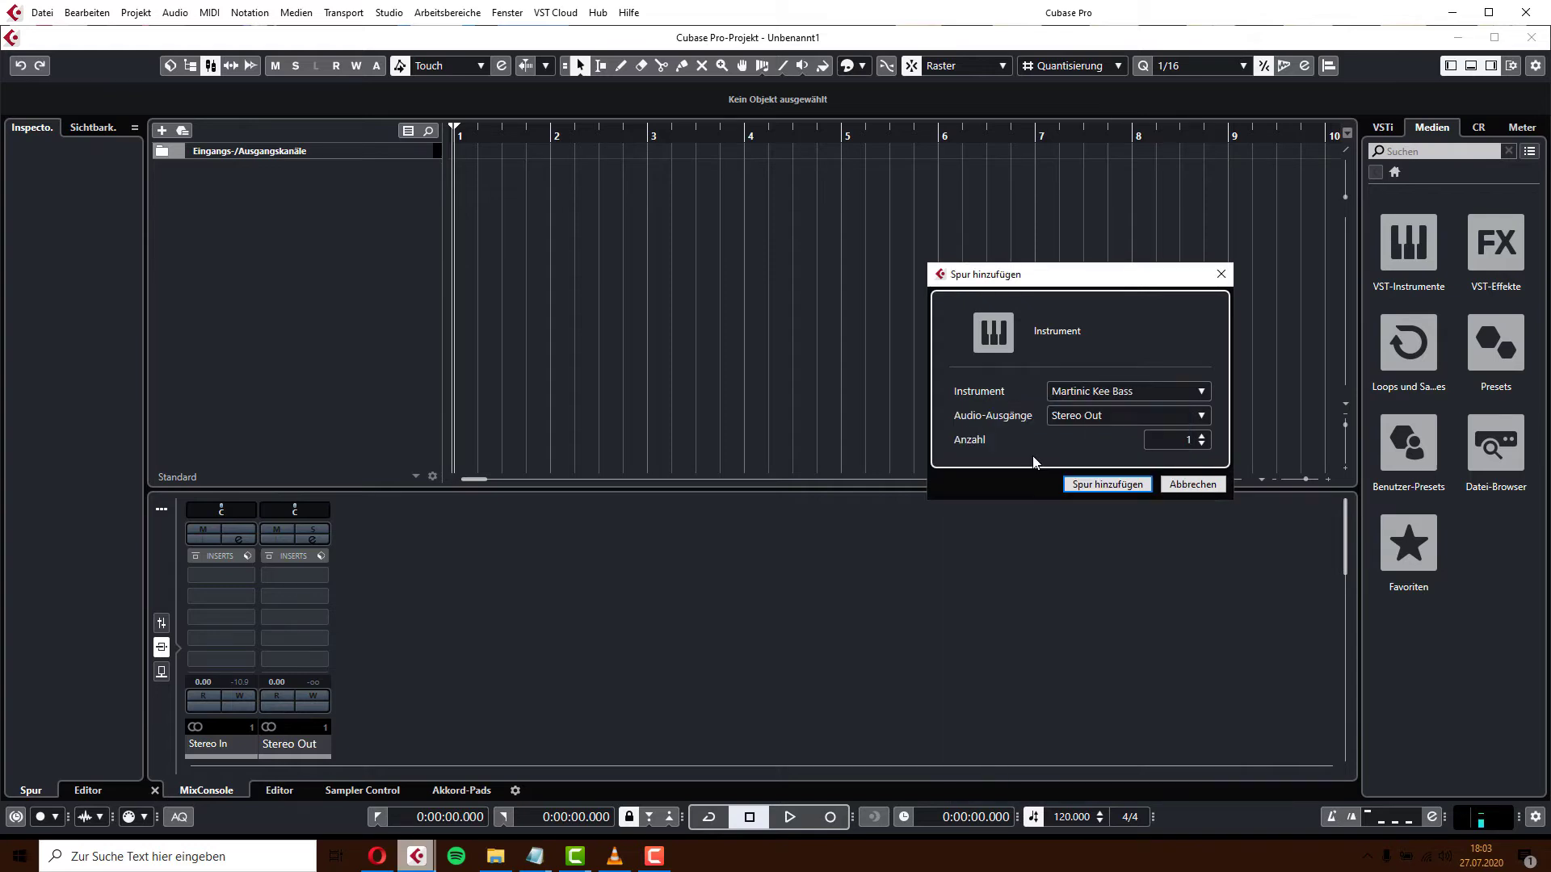
{"action": "left_click", "coordinate": [1086, 488]}
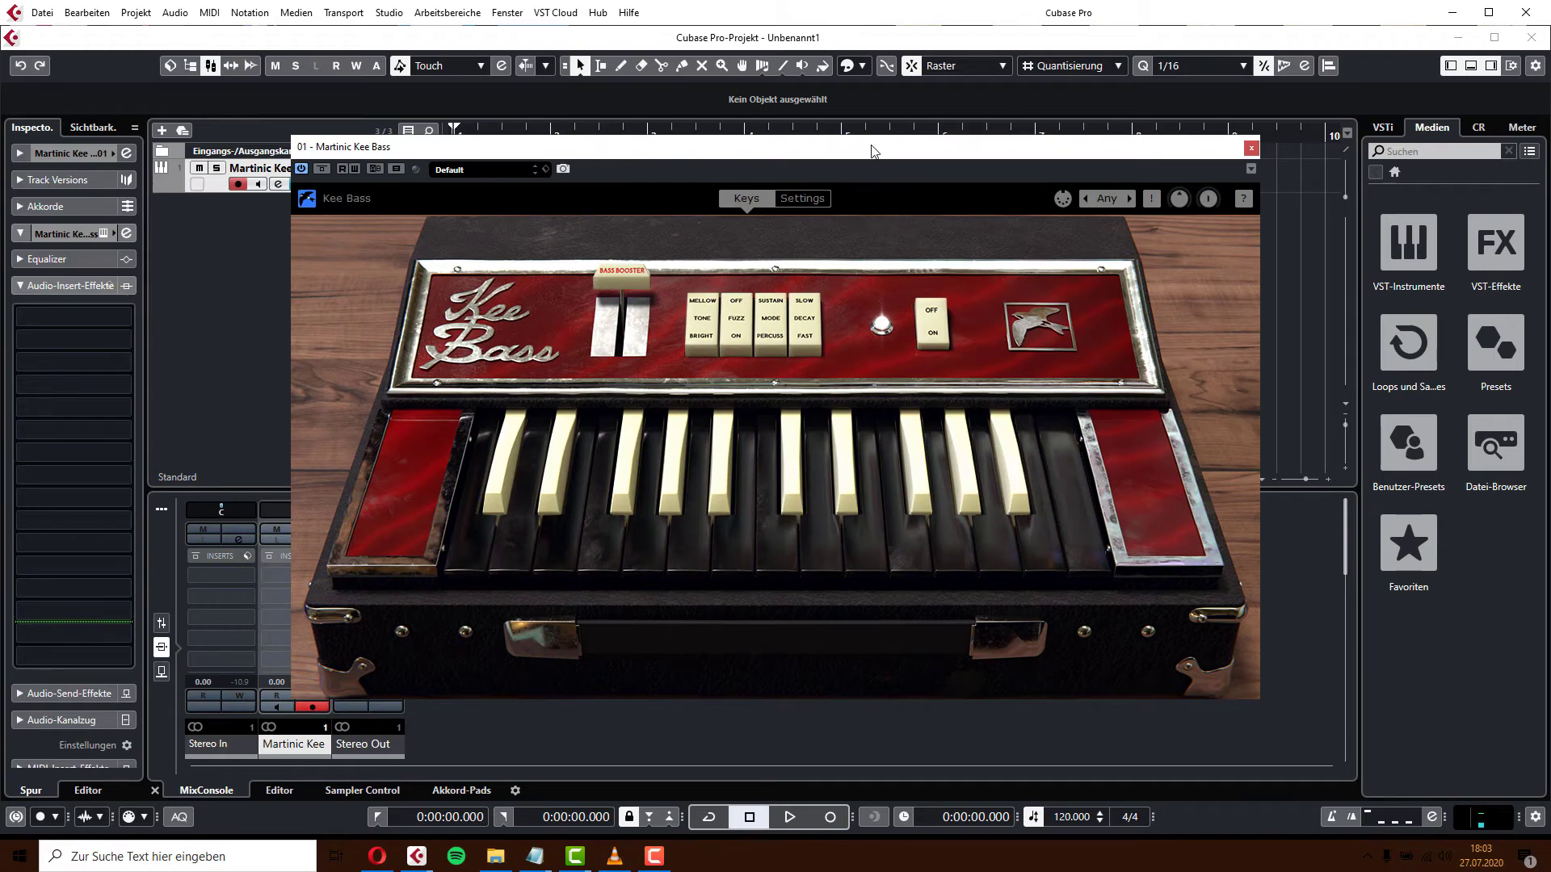
{"action": "mouse_move", "coordinate": [871, 151]}
{"action": "left_mouse_down"}
{"action": "mouse_move", "coordinate": [895, 225]}
{"action": "mouse_move", "coordinate": [927, 214]}
{"action": "left_mouse_up"}
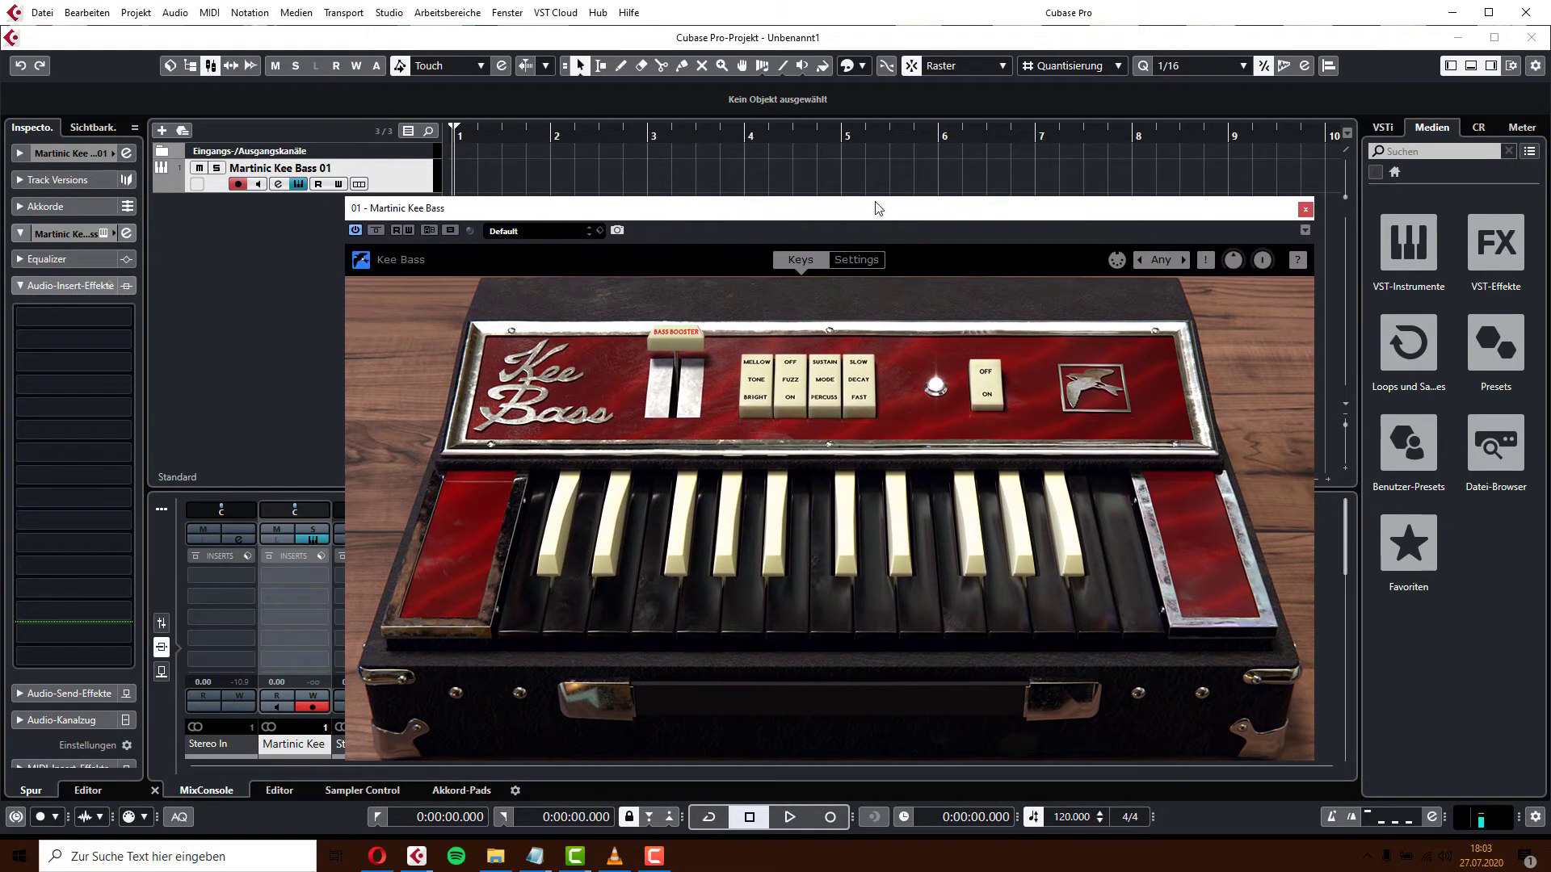
{"action": "left_click", "coordinate": [1305, 209]}
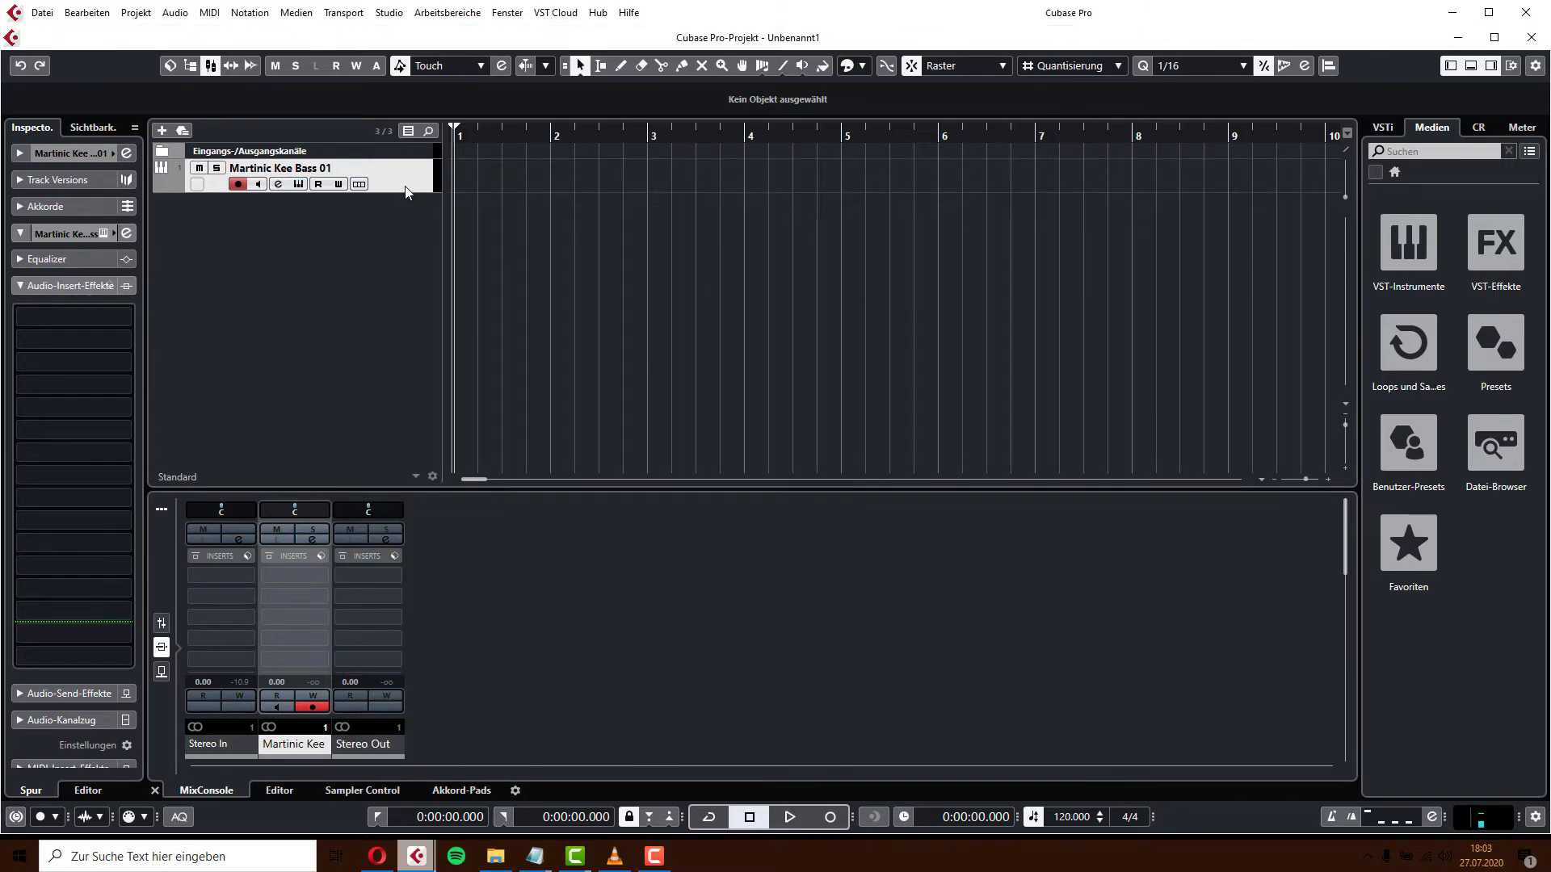
Step: Show the VST 2 folder settings in VST-PlugIn-Manager and add a new search folder
{"action": "left_click", "coordinate": [393, 18]}
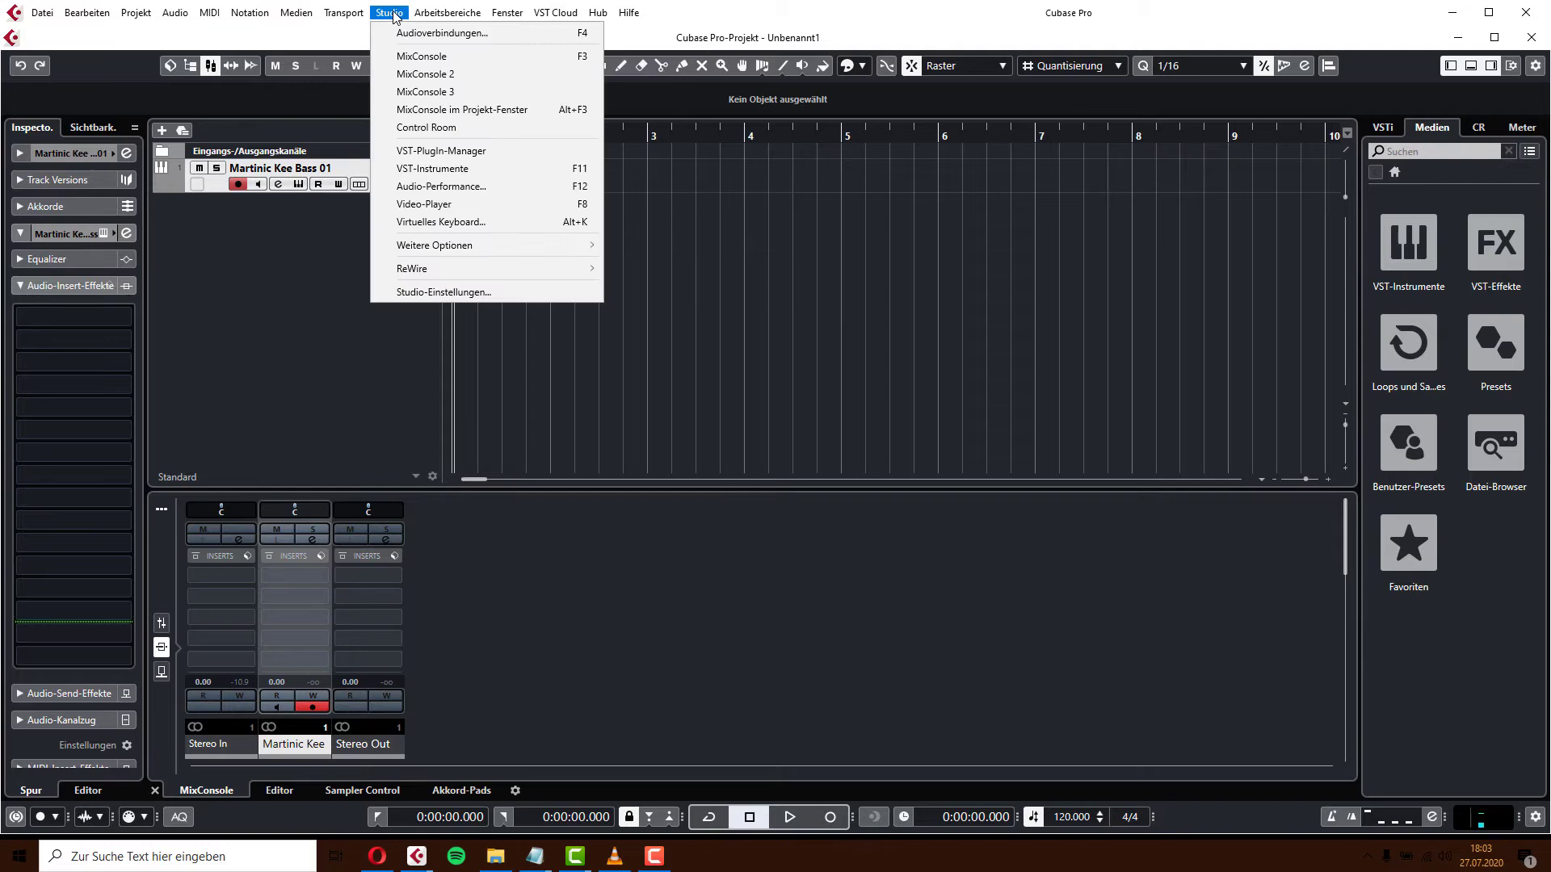
{"action": "left_click", "coordinate": [415, 154]}
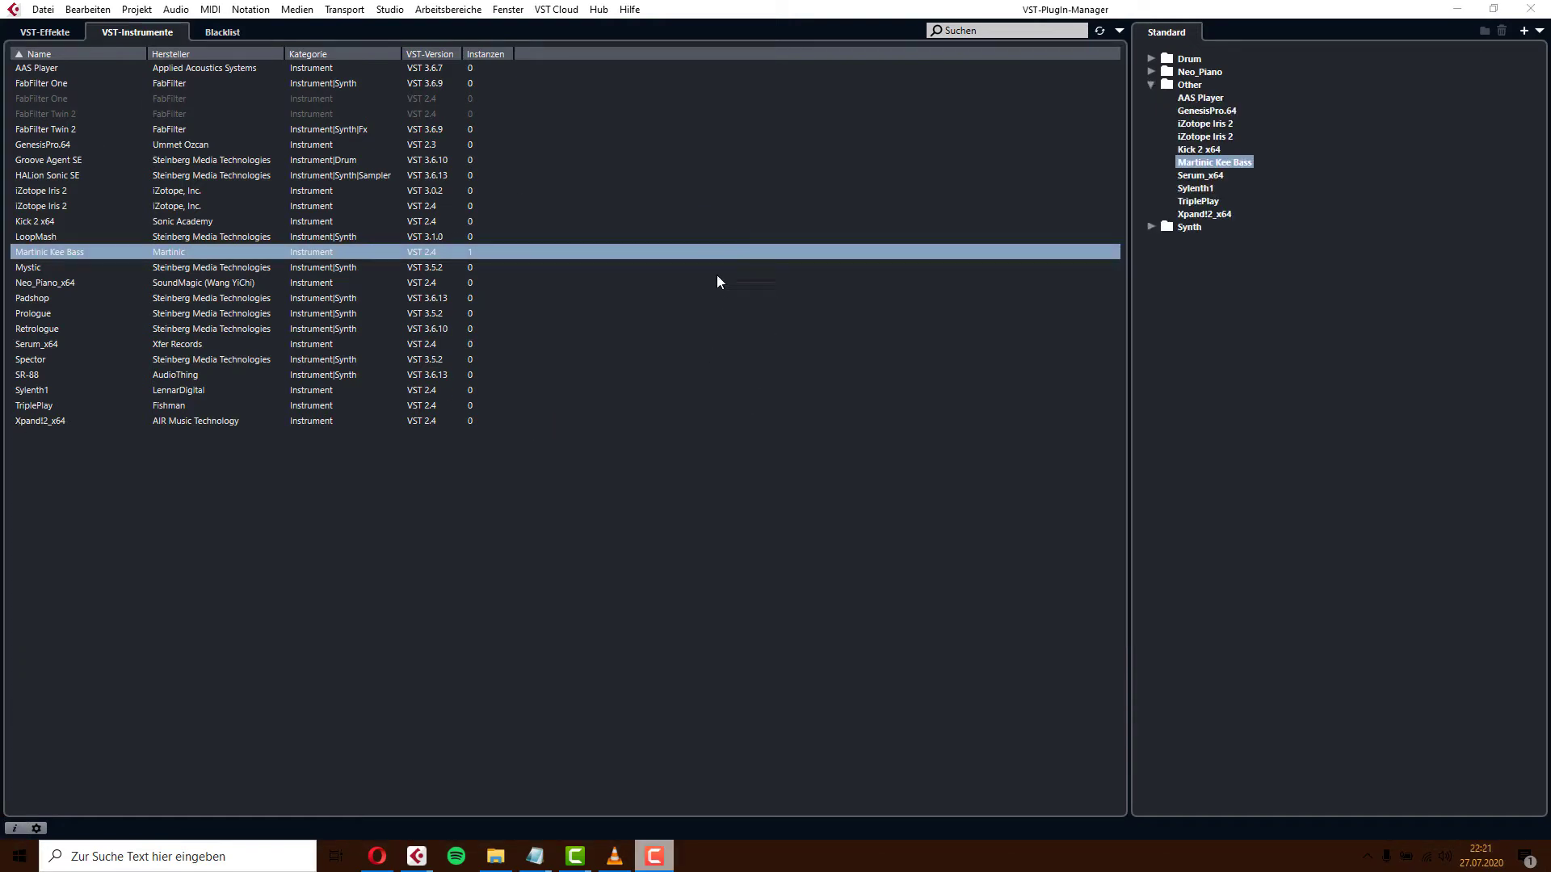
{"action": "left_click", "coordinate": [38, 829]}
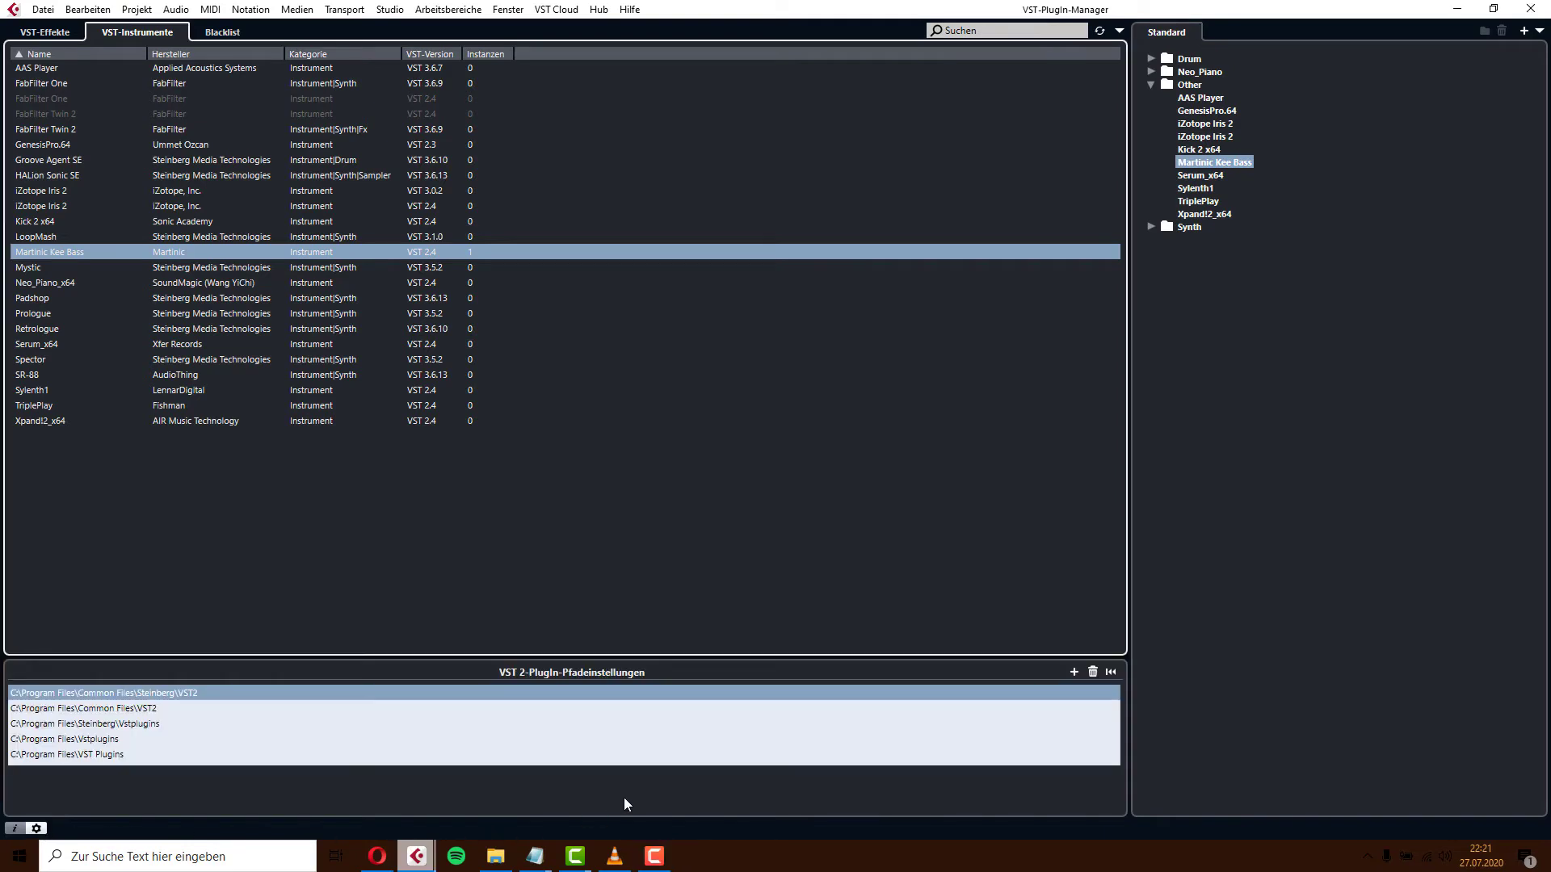
{"action": "left_click", "coordinate": [1073, 671]}
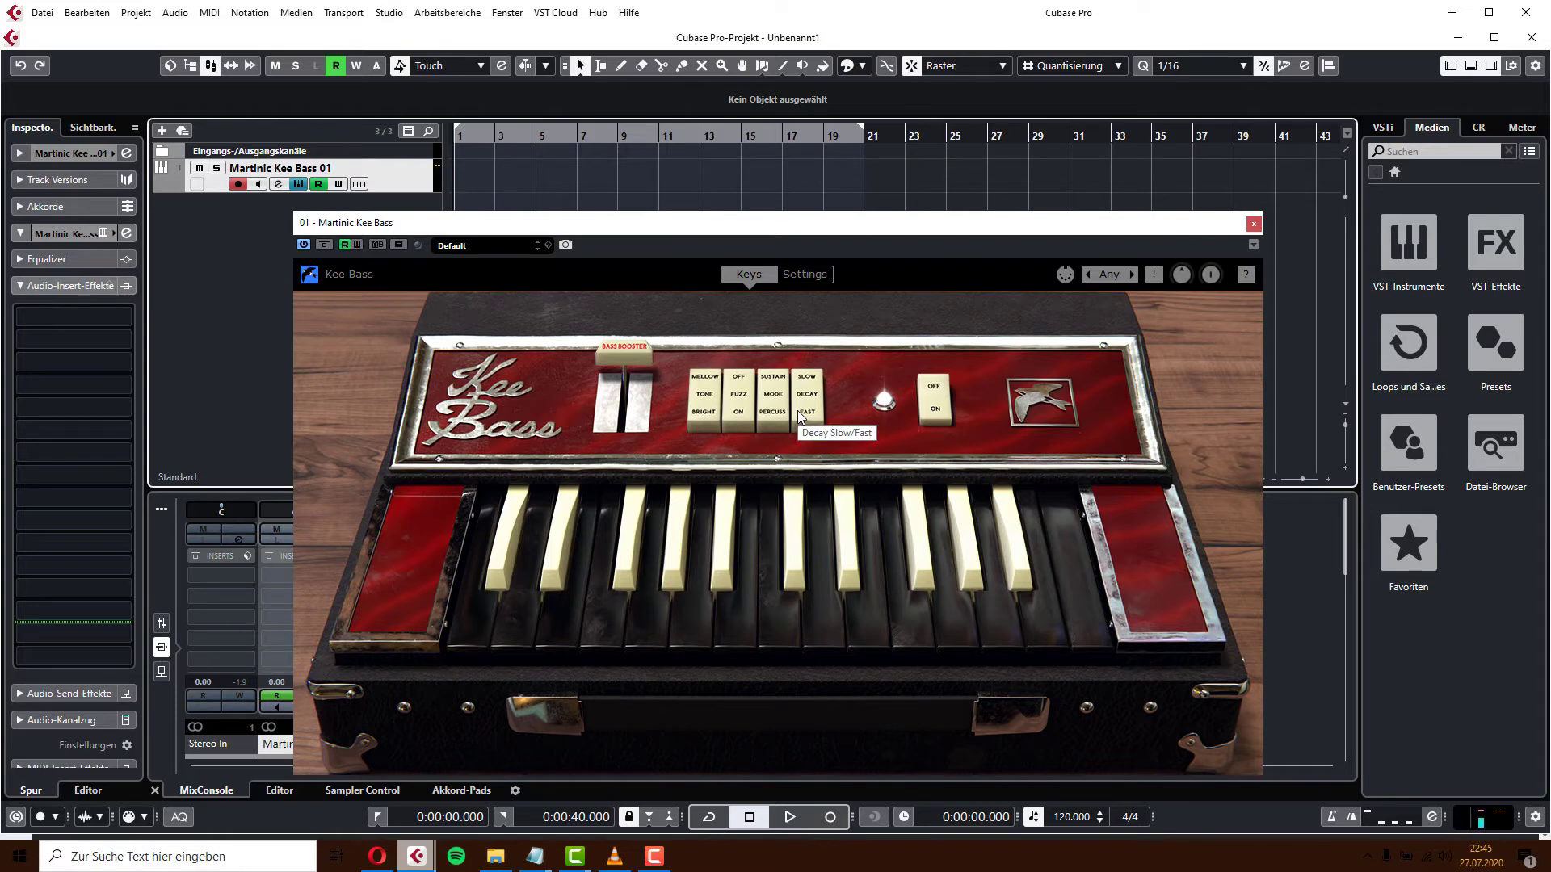
Step: Record Kee Bass while flipping TONE twice, toggling FUZZ and lowering the Bass Booster
{"action": "key", "text": "KP_Multiply"}
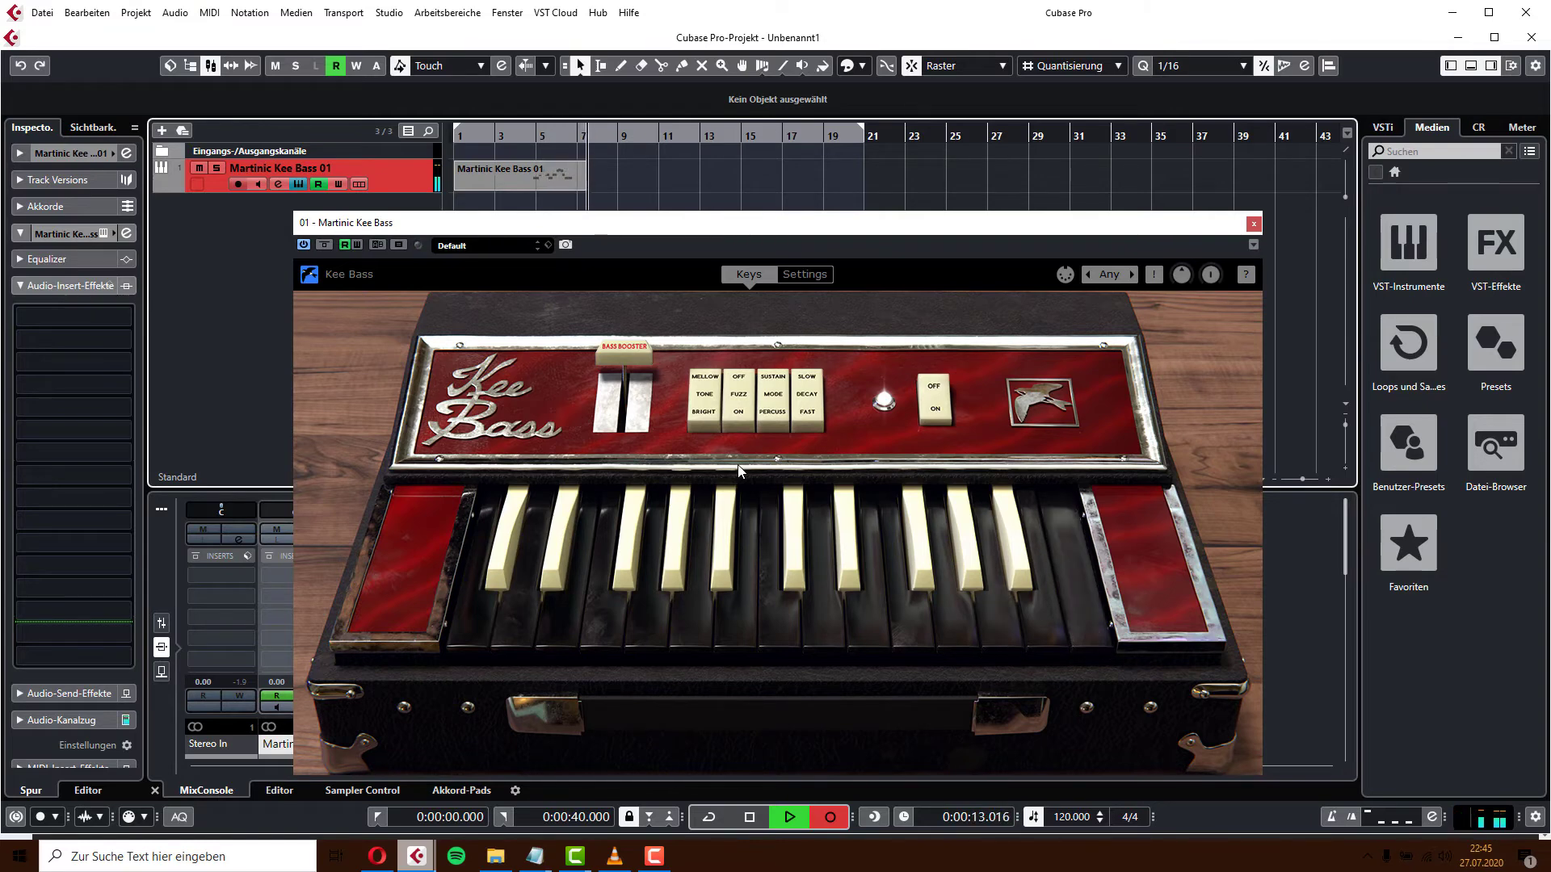
{"action": "left_click", "coordinate": [355, 245]}
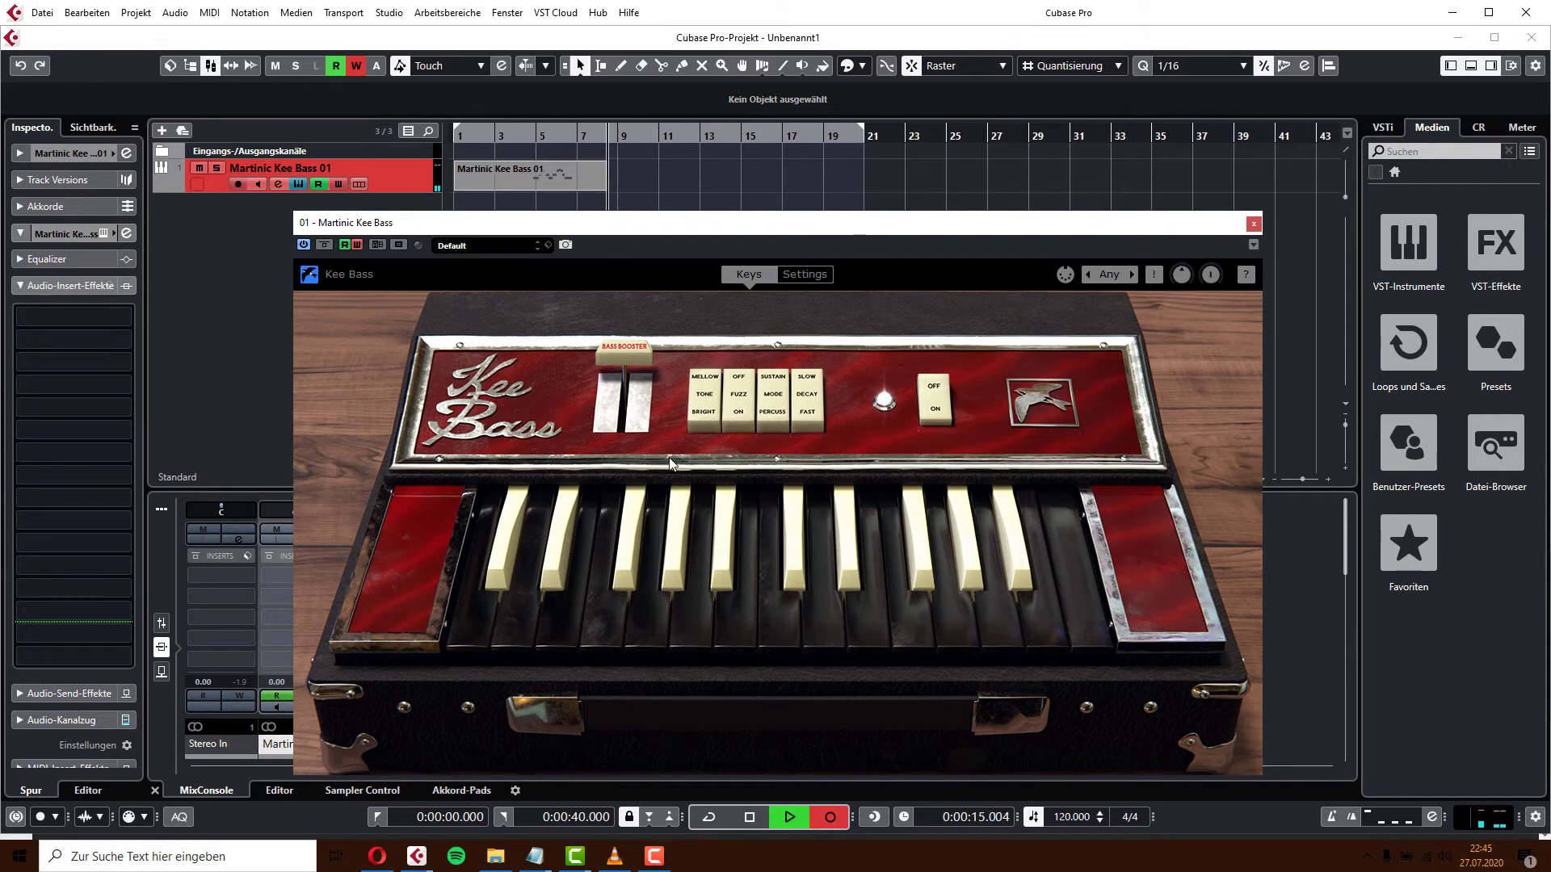
{"action": "left_click", "coordinate": [704, 419]}
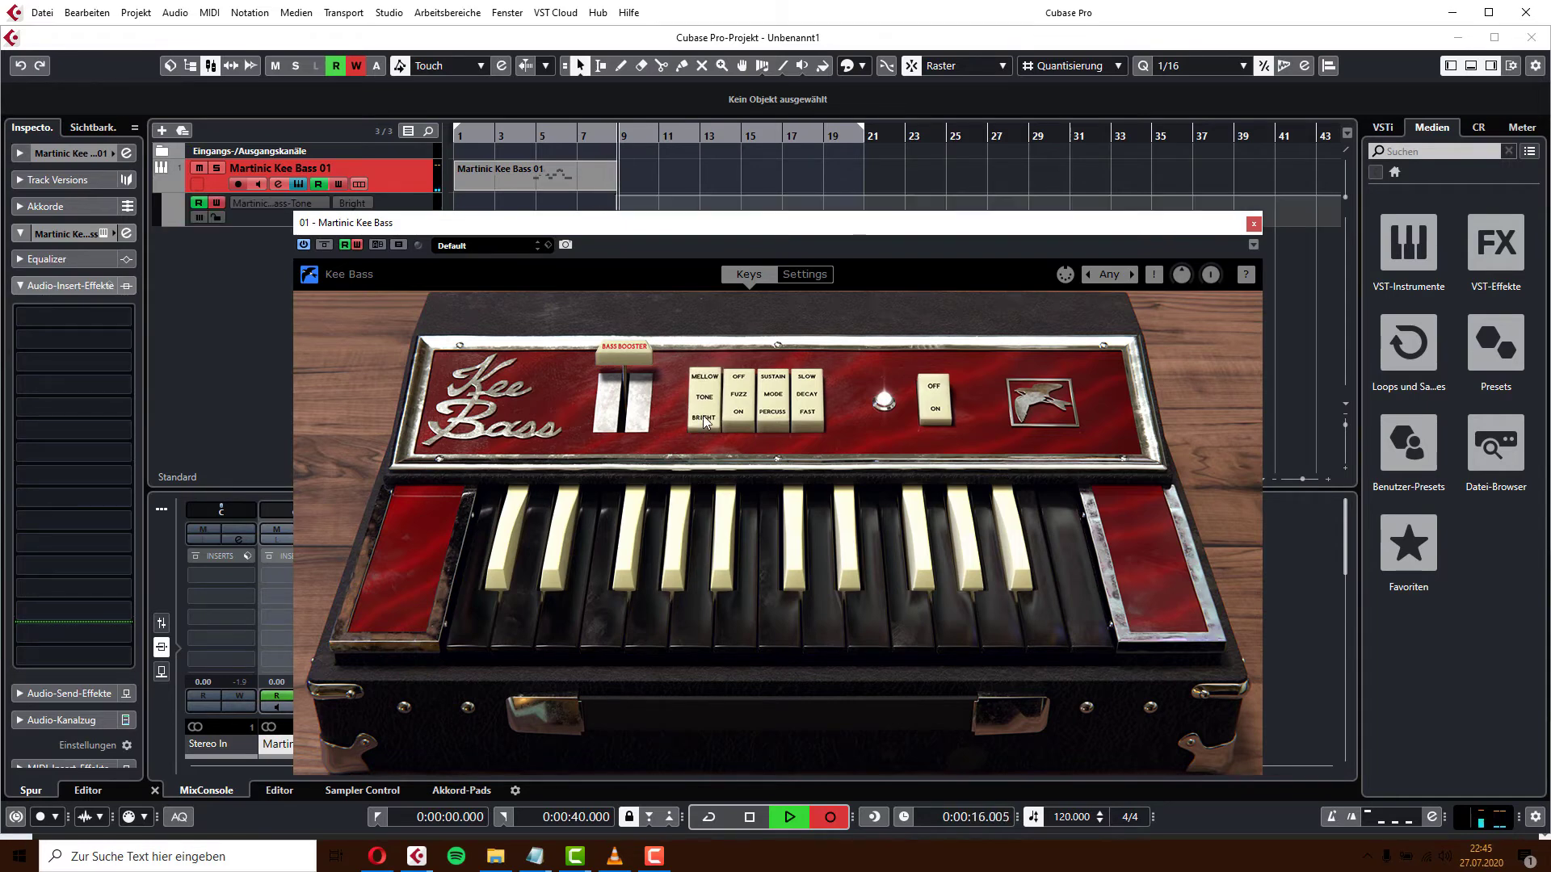
{"action": "left_click", "coordinate": [751, 407]}
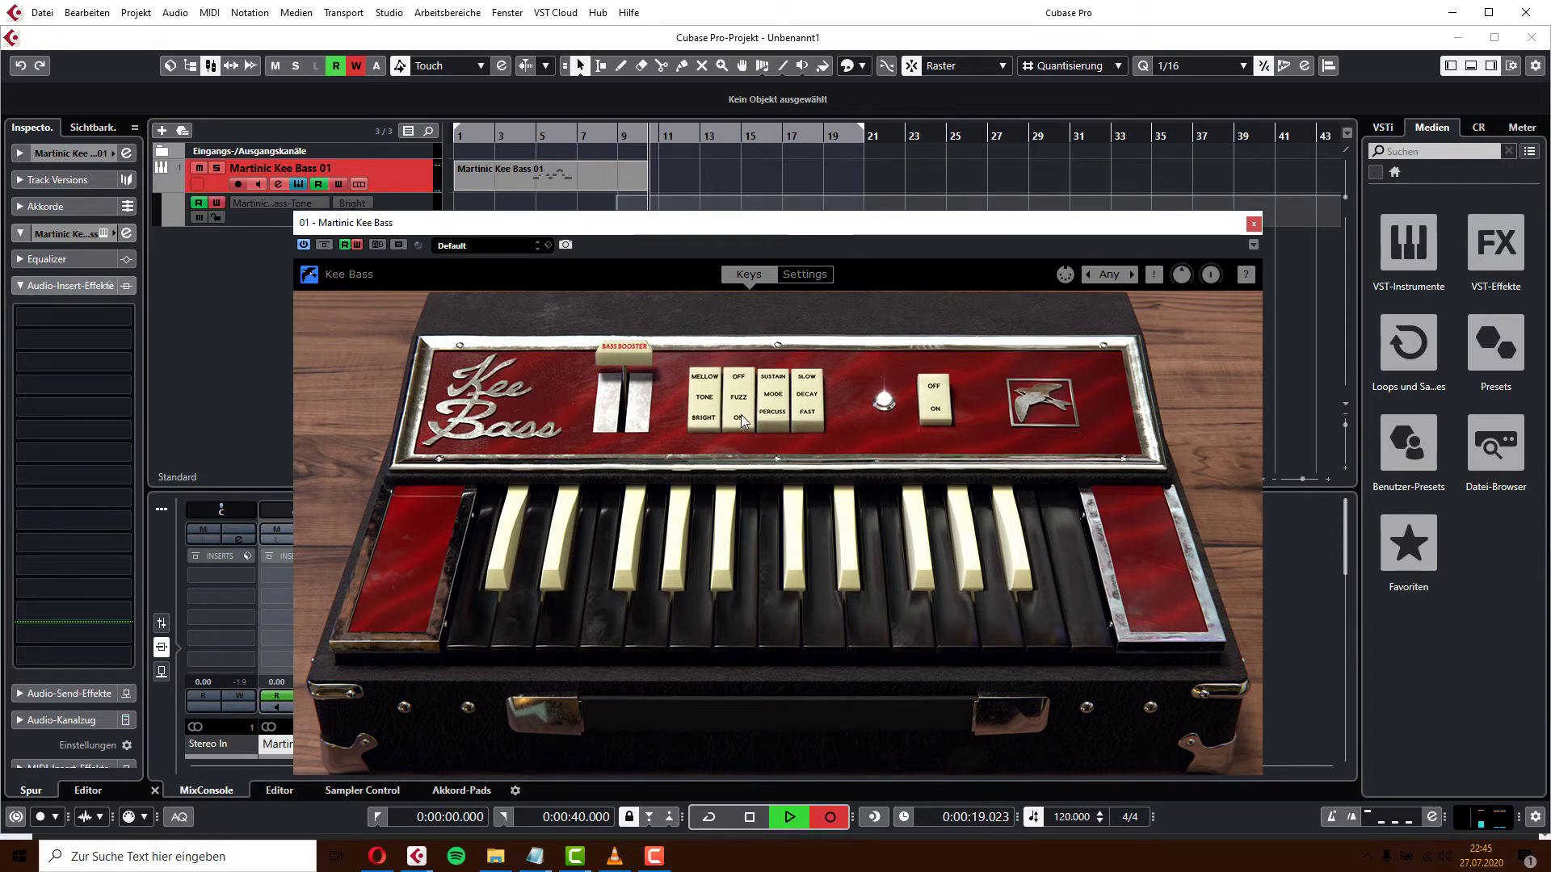
{"action": "left_click_drag", "start_coordinate": [632, 357], "coordinate": [631, 407]}
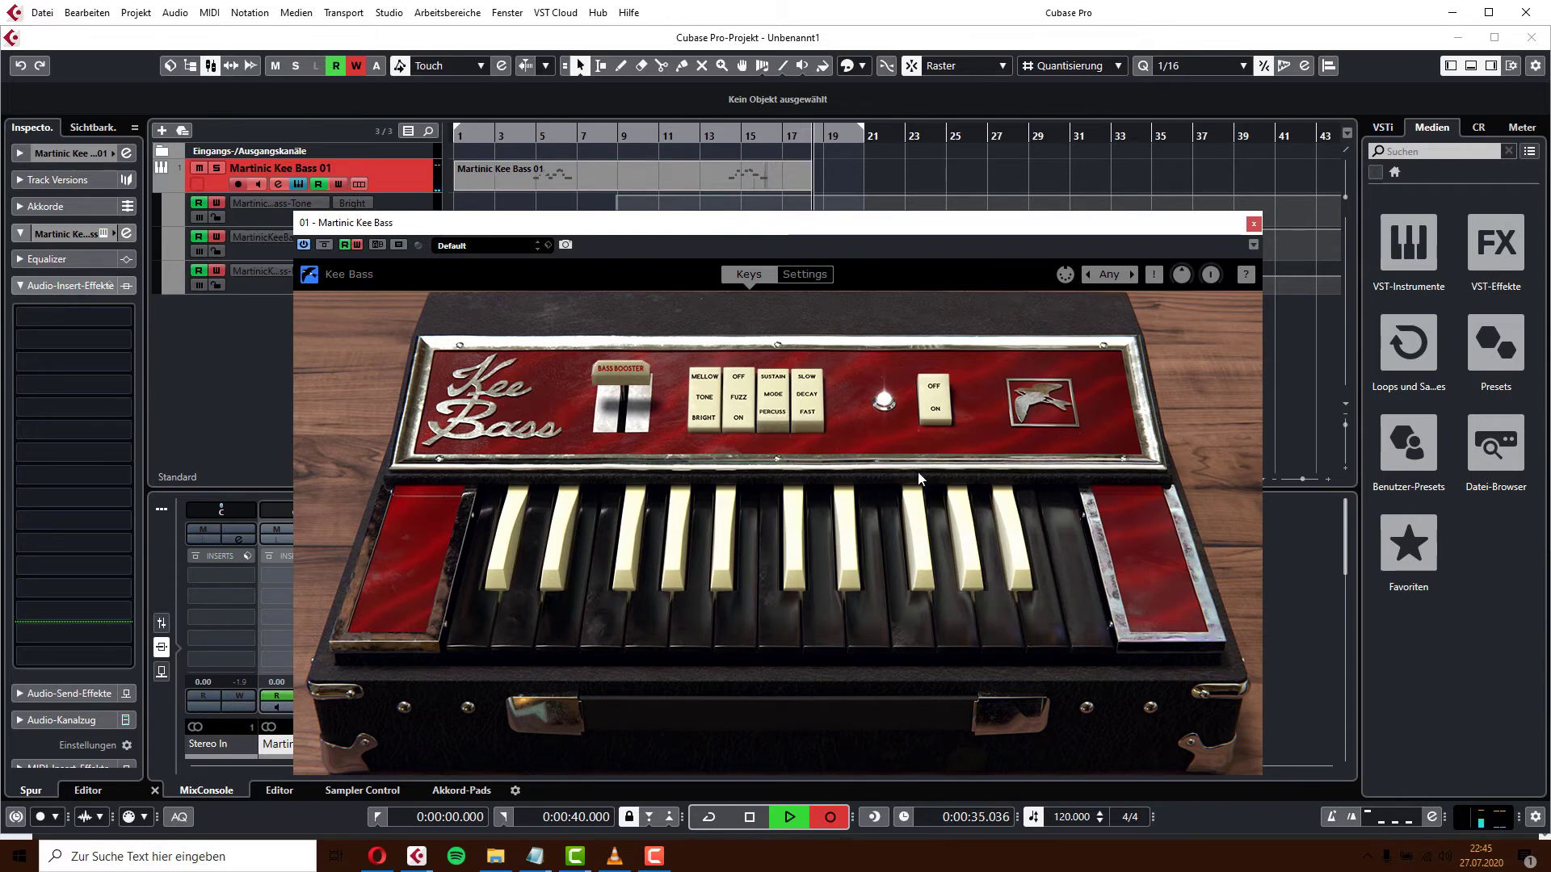
Step: Switch Kee Bass off and on, then MIDI-learn and flip the TONE switch
{"action": "left_click", "coordinate": [939, 384]}
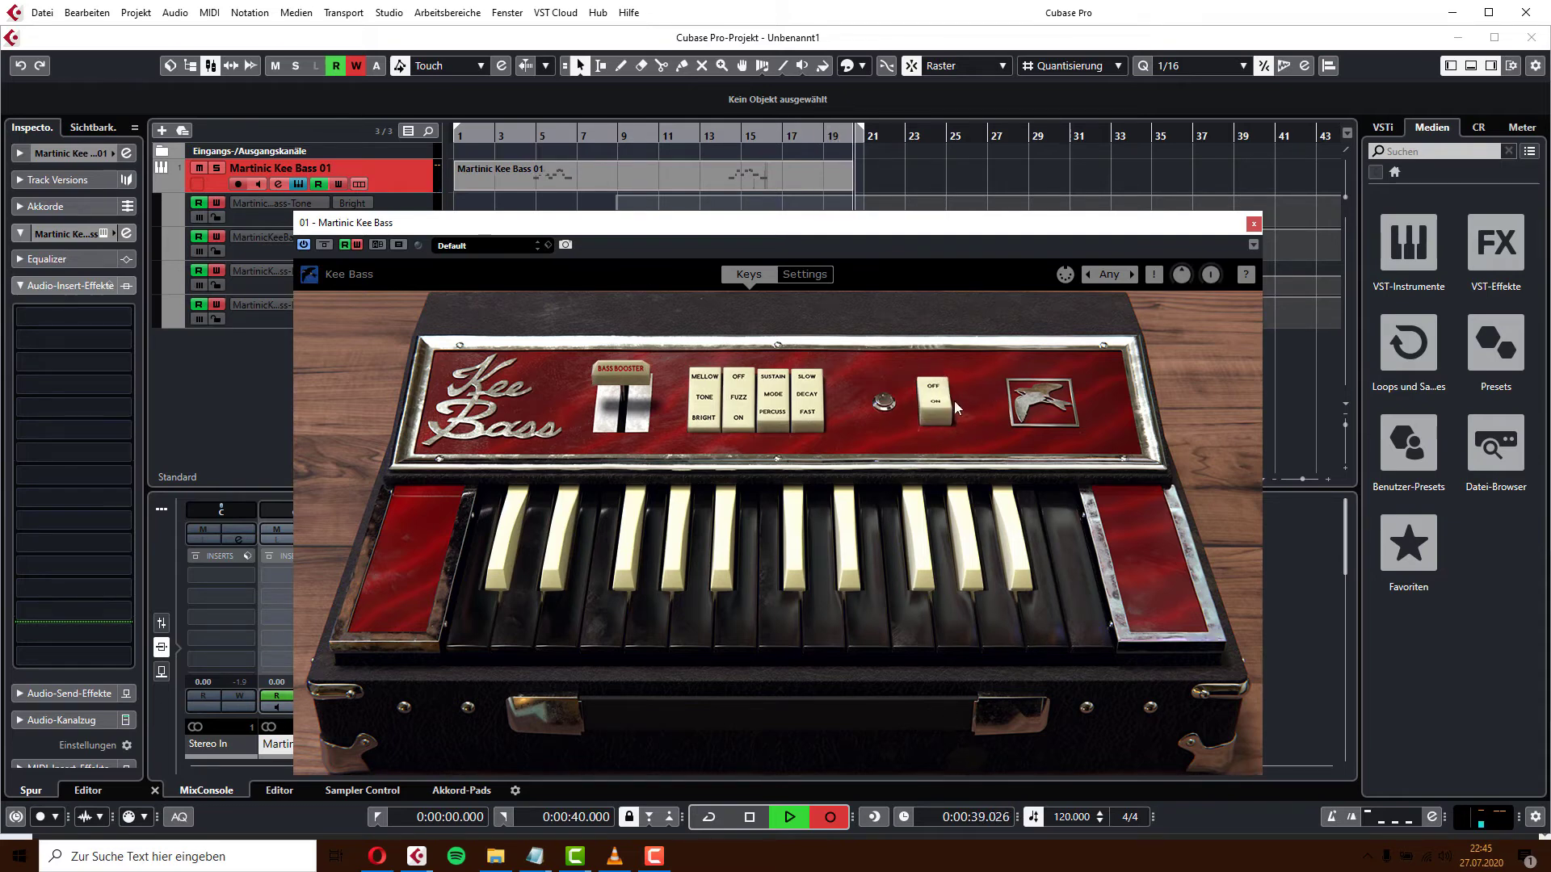
{"action": "left_click", "coordinate": [934, 405]}
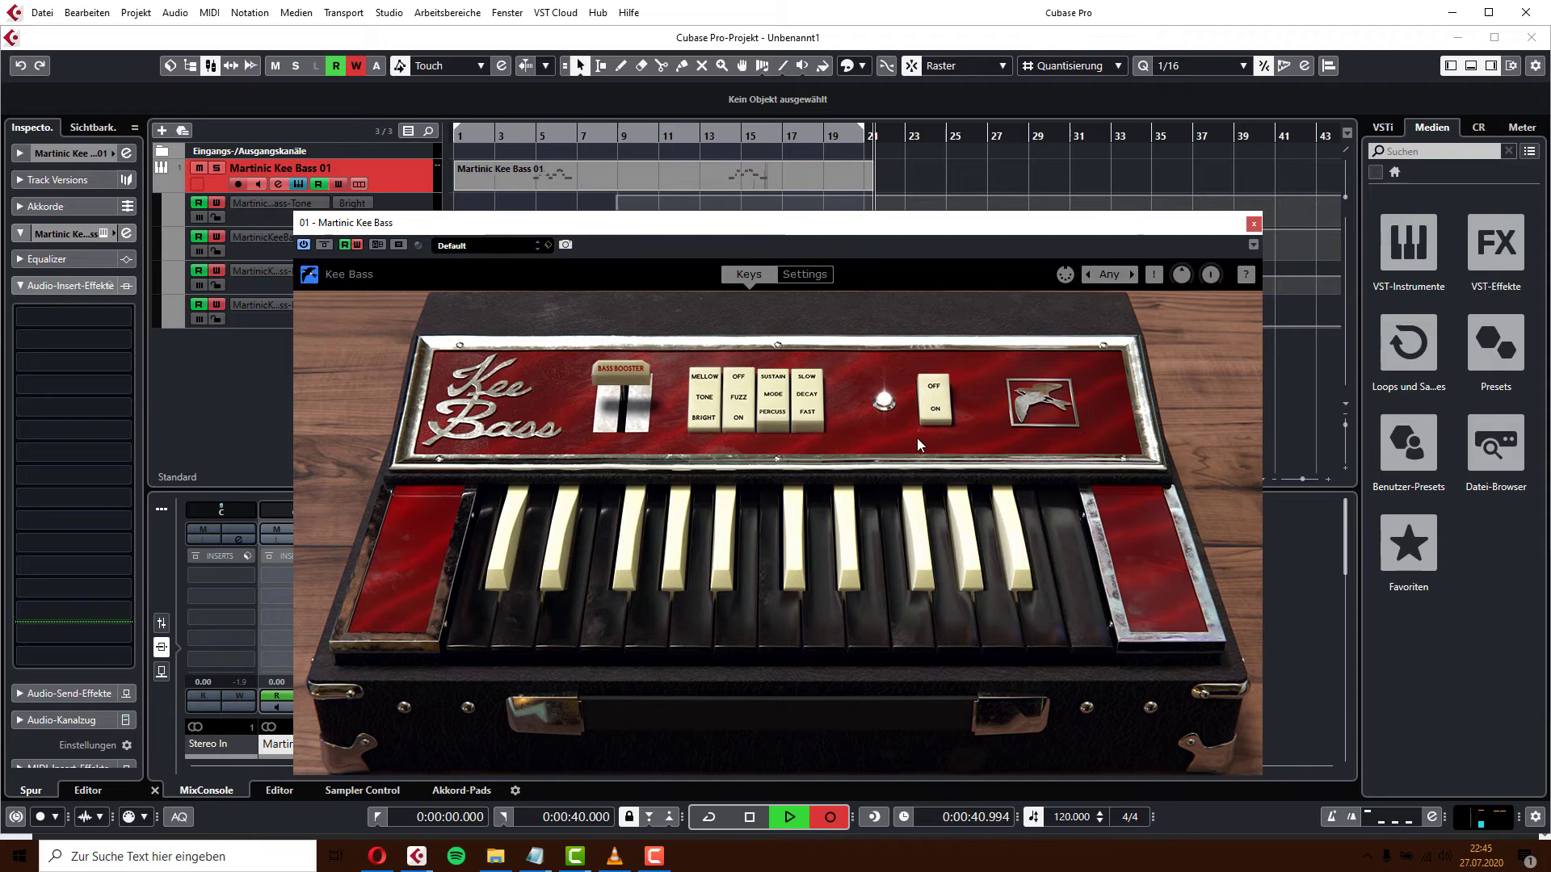
{"action": "left_click", "coordinate": [1066, 276]}
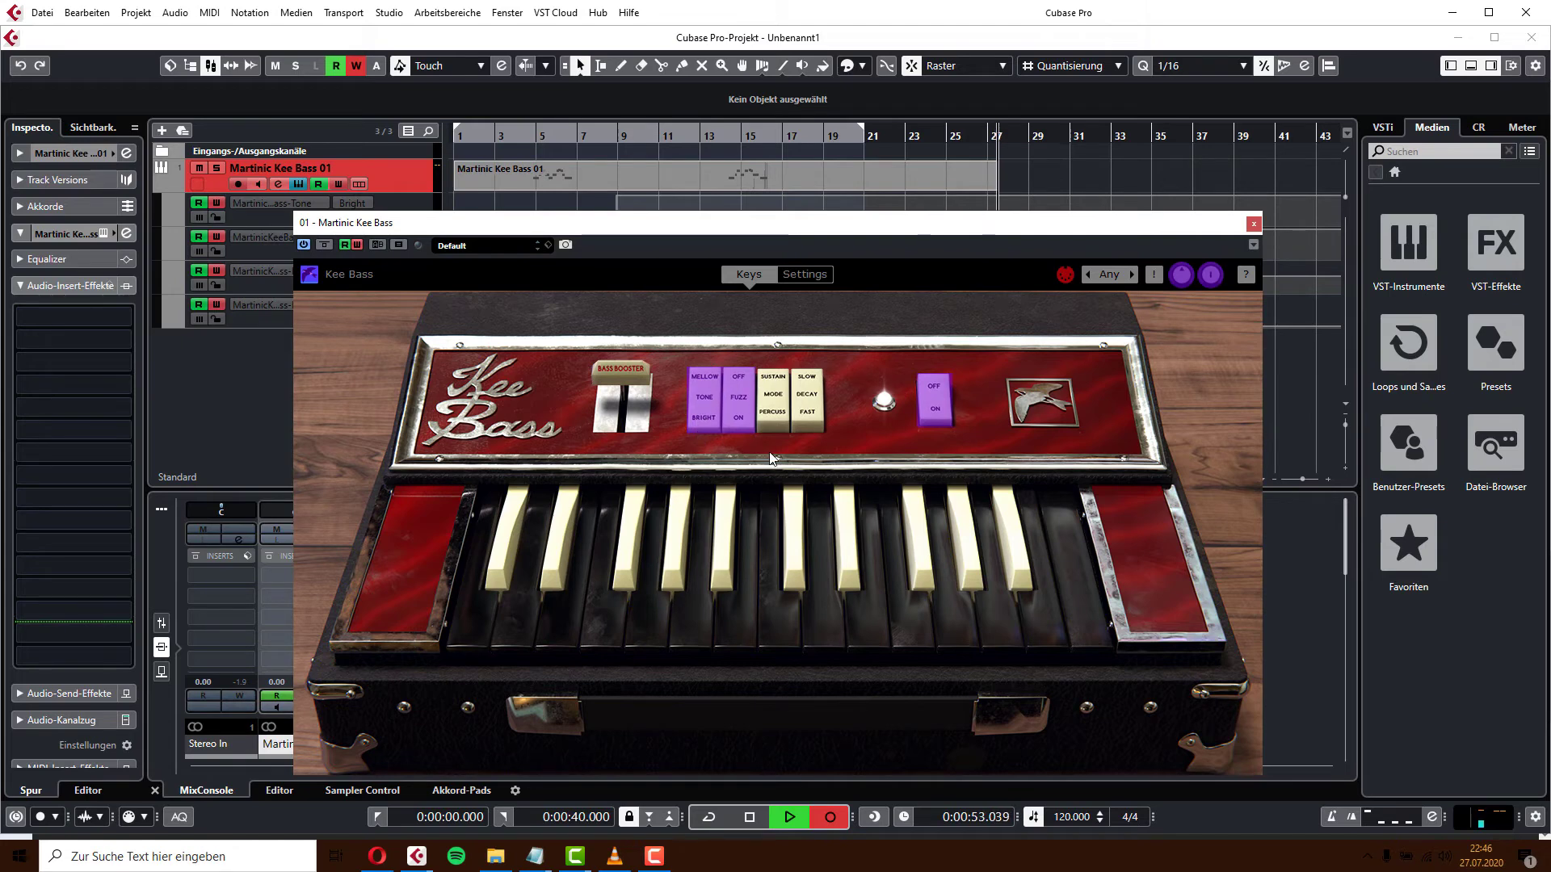
{"action": "left_click", "coordinate": [708, 393]}
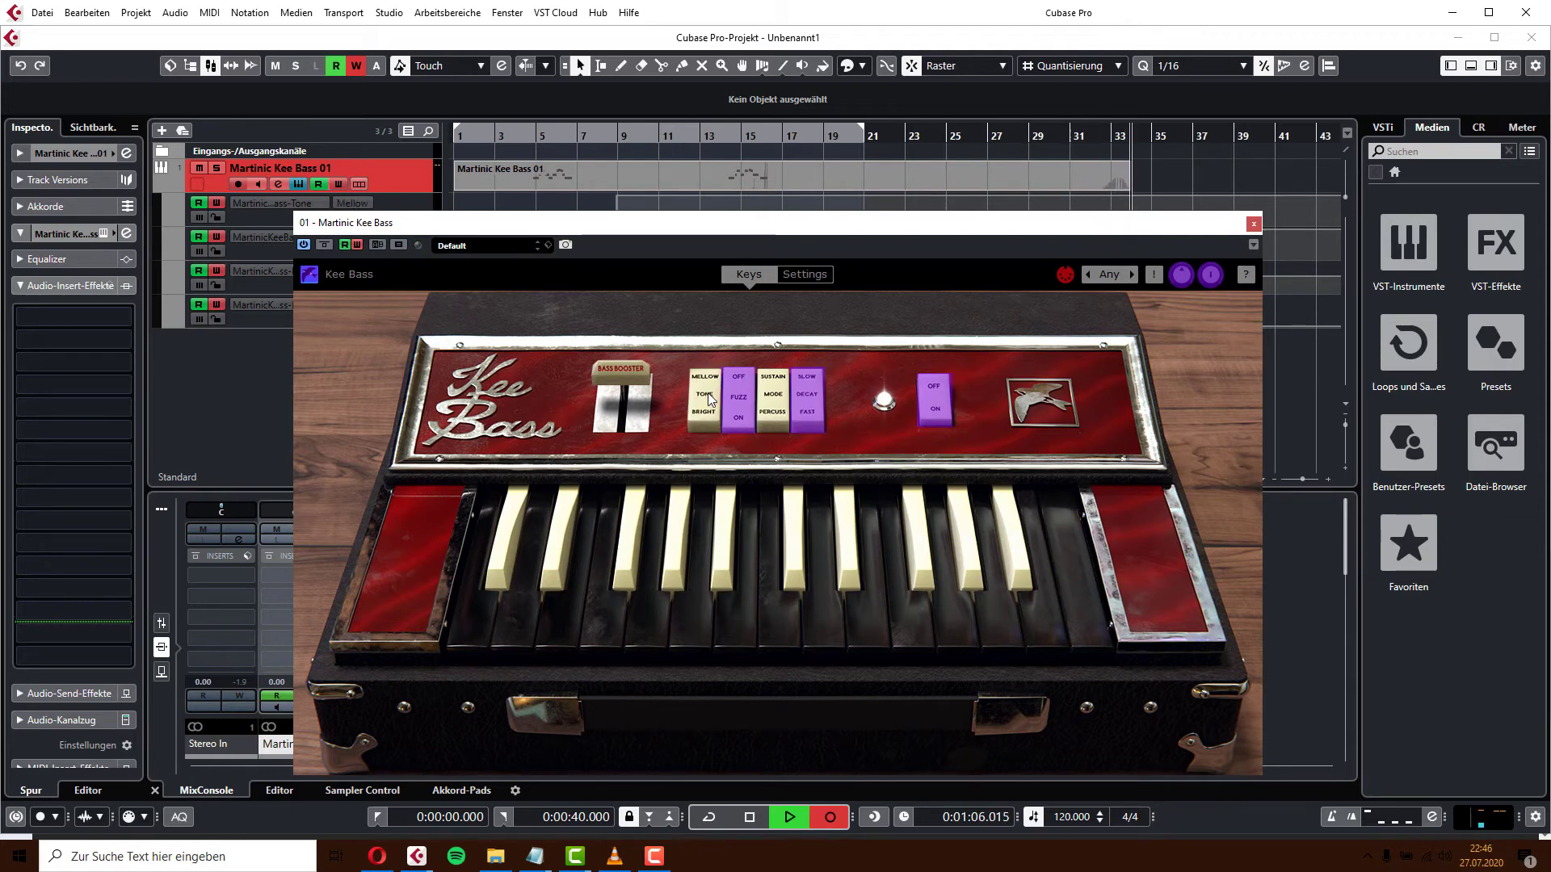
{"action": "left_click", "coordinate": [708, 393]}
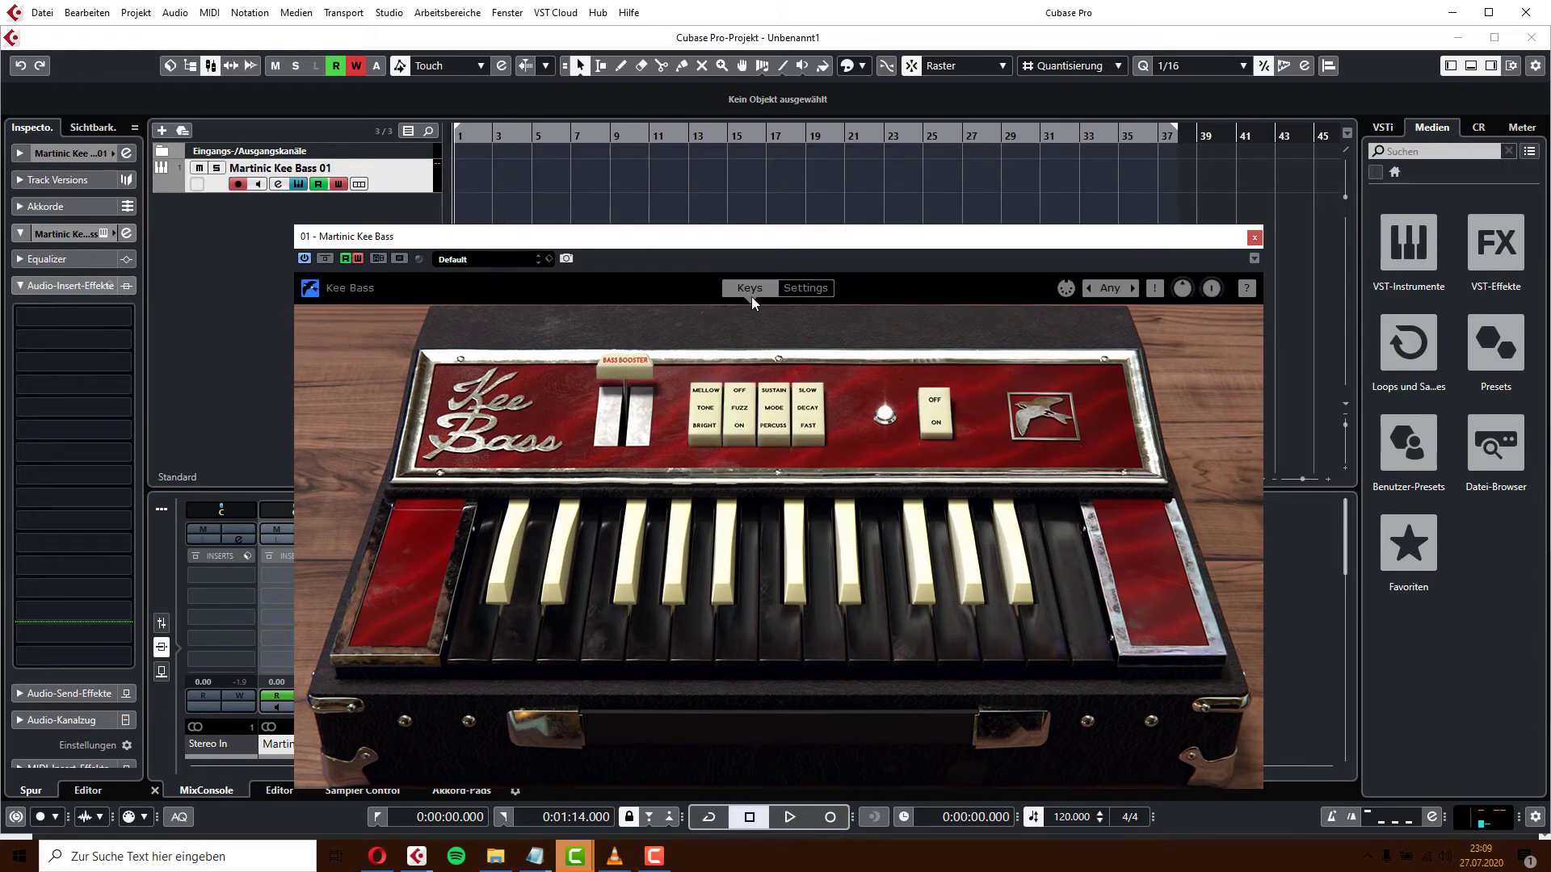
Step: Switch the Kee Bass window to Settings and drag the Octave knob to -2
{"action": "left_click", "coordinate": [795, 289]}
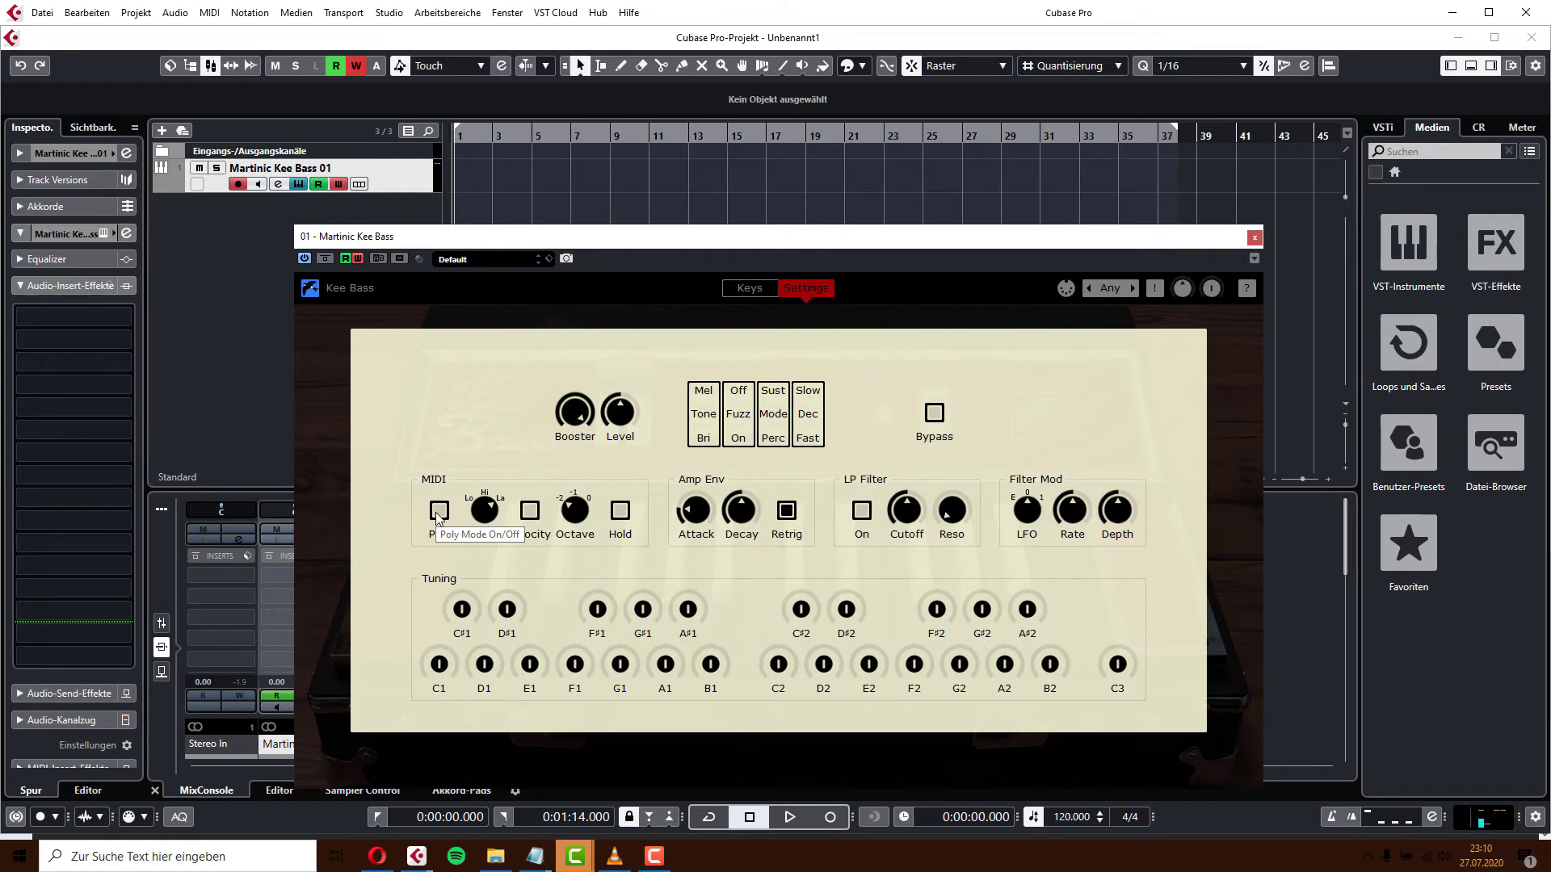
{"action": "left_click_drag", "start_coordinate": [580, 514], "coordinate": [582, 427]}
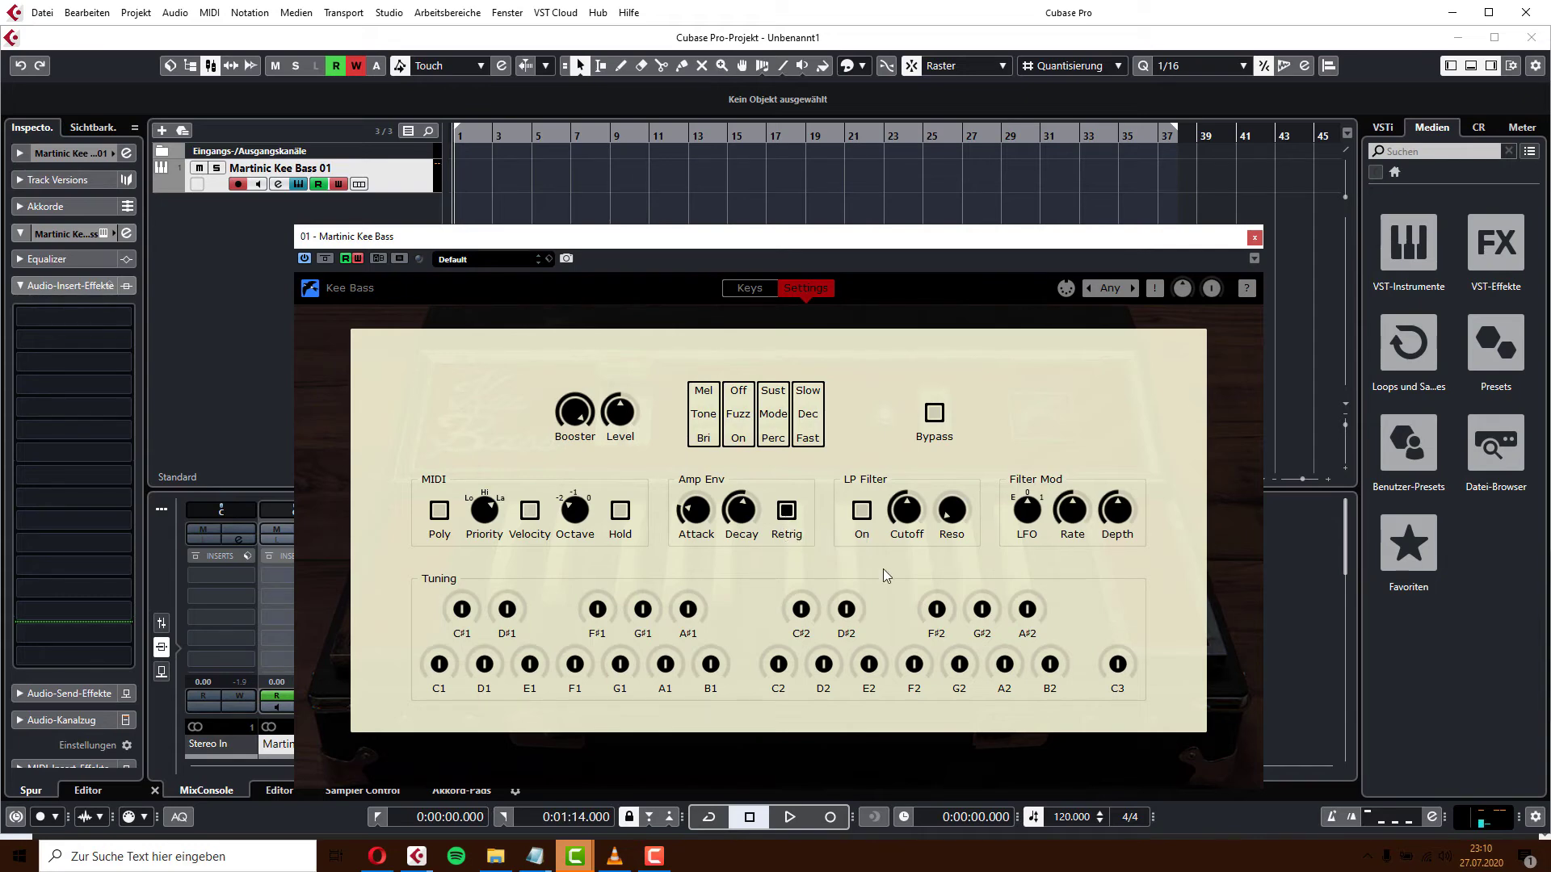
Step: Turn on the Kee Bass LP filter, nudge Cutoff, set Filter Mod to LFO, and enable MIDI learn
{"action": "left_click", "coordinate": [860, 512]}
{"action": "left_click", "coordinate": [853, 514]}
{"action": "left_click_drag", "start_coordinate": [915, 513], "coordinate": [912, 503]}
{"action": "left_click", "coordinate": [1027, 513]}
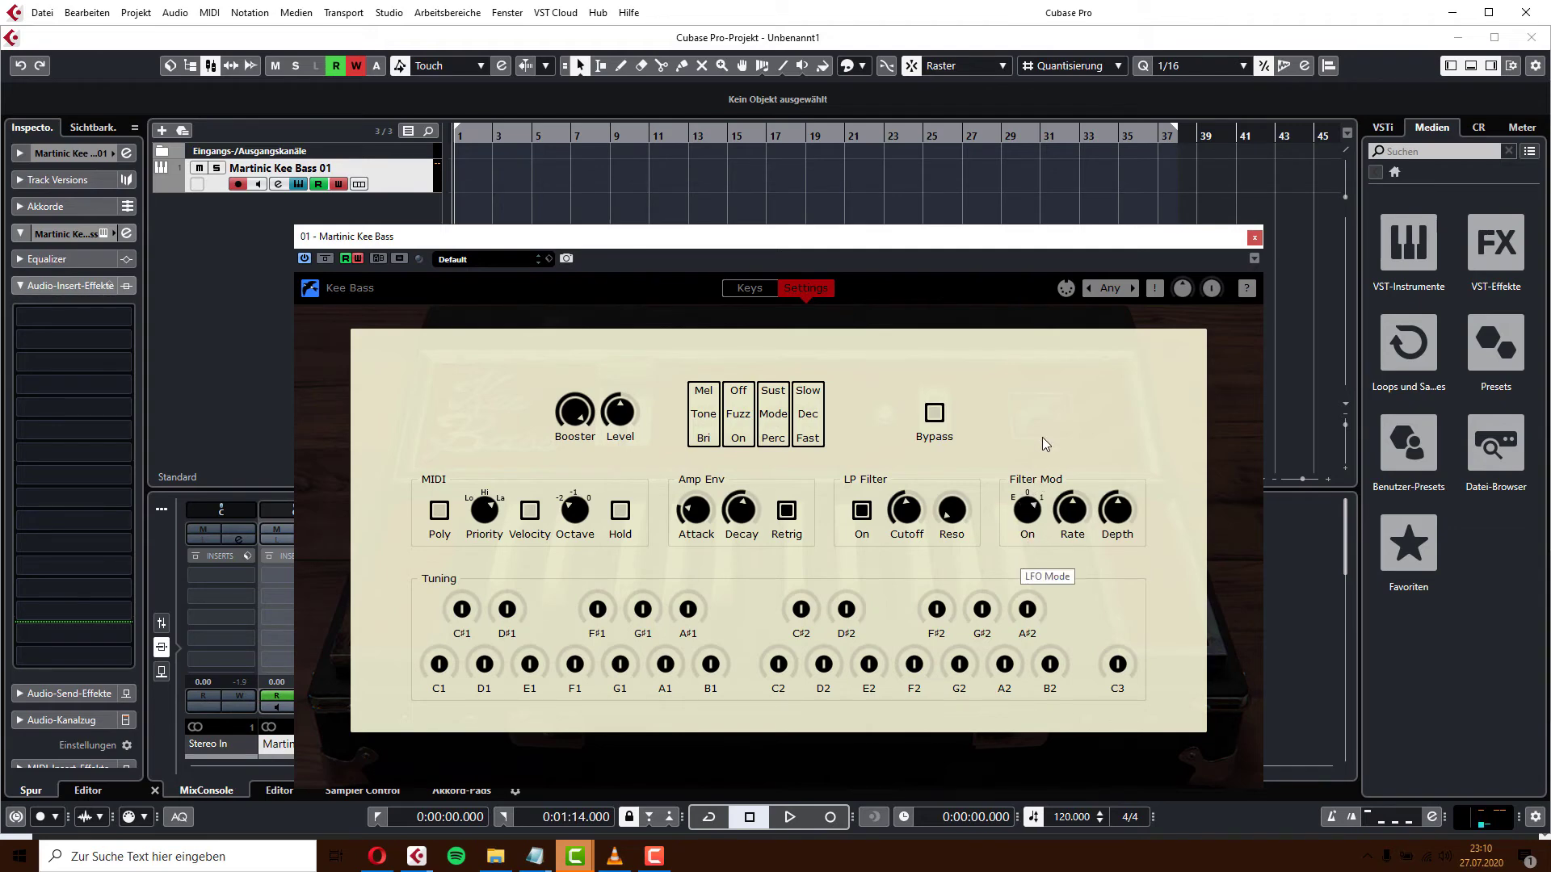
{"action": "left_click", "coordinate": [1028, 500]}
{"action": "left_click", "coordinate": [1010, 497]}
{"action": "left_click", "coordinate": [1065, 289]}
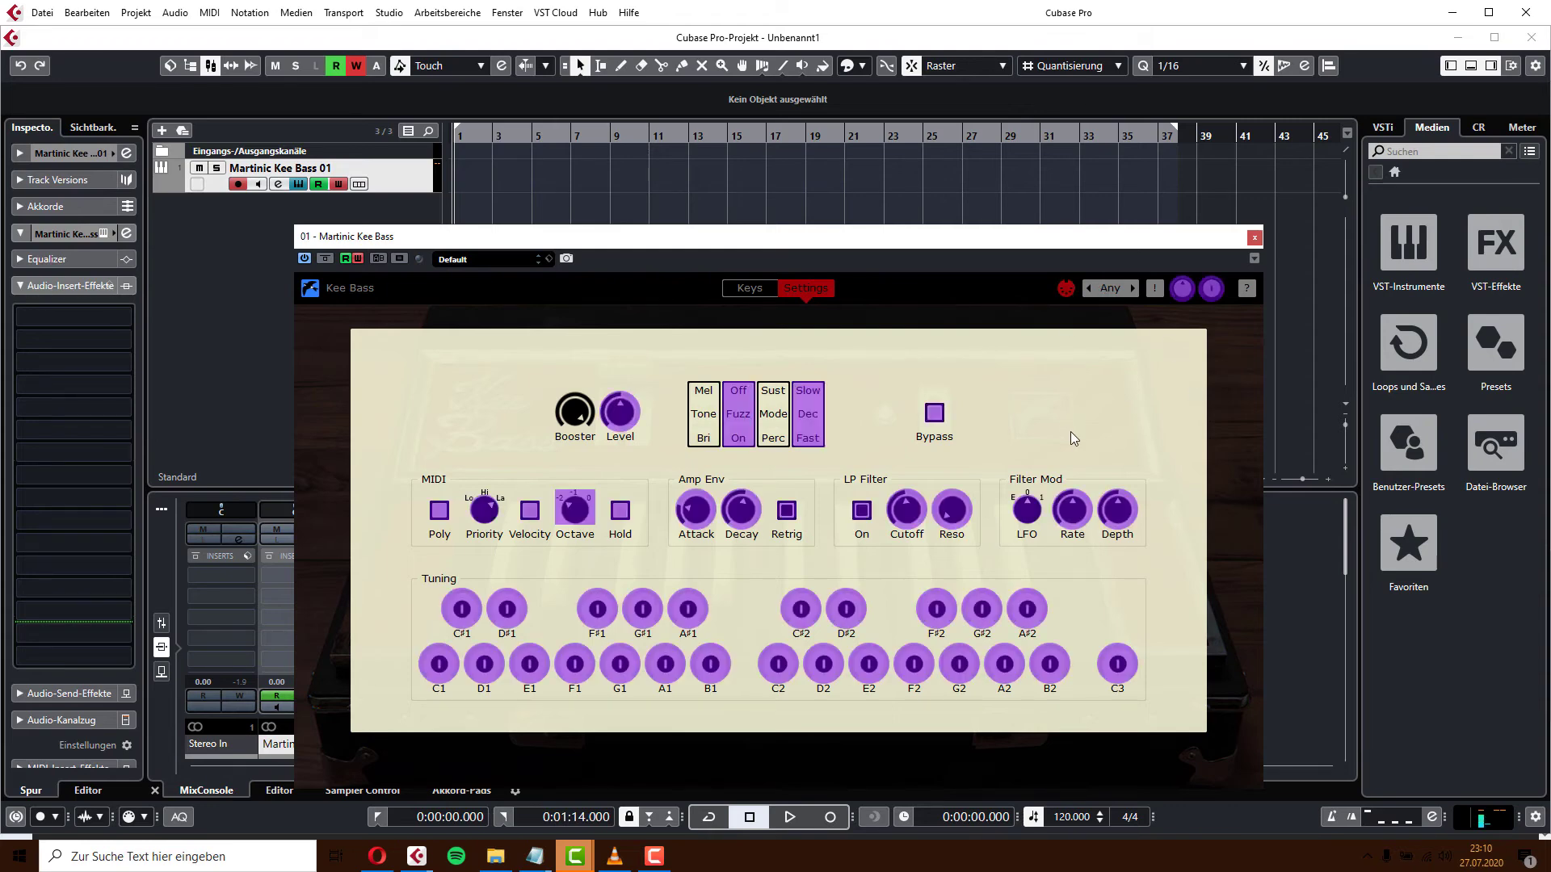
Step: Toggle Kee Bass bypass on and off, assign the Decay knob, then exit MIDI learn
{"action": "left_click", "coordinate": [936, 411]}
{"action": "left_click", "coordinate": [941, 420]}
{"action": "left_click", "coordinate": [740, 510]}
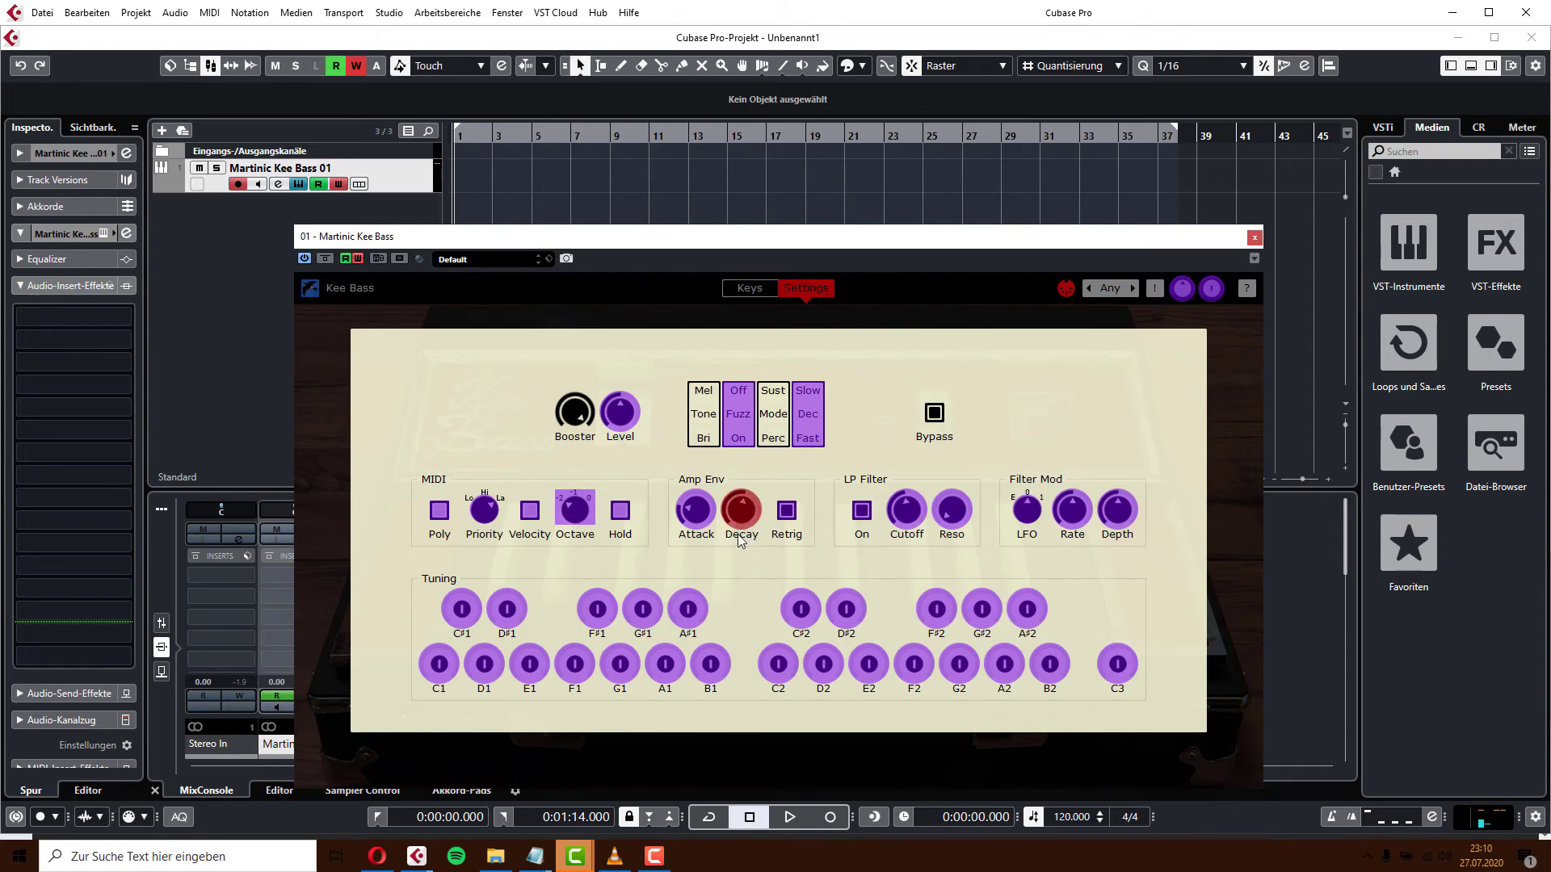
{"action": "scroll", "coordinate": [738, 536], "scroll_direction": "down", "scroll_amount": 2}
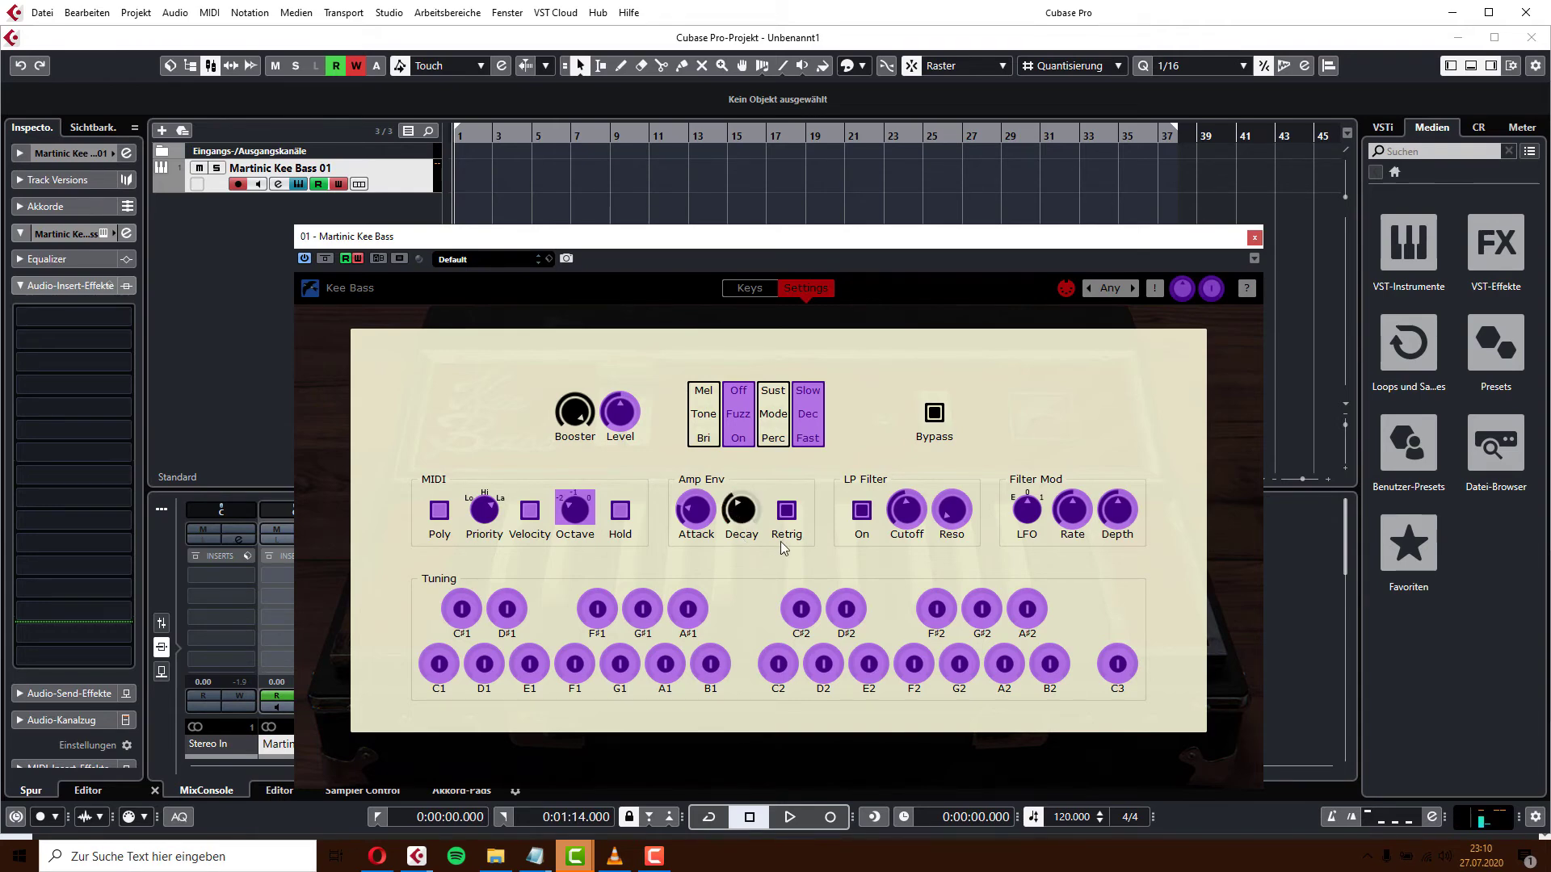
{"action": "left_click", "coordinate": [1061, 293]}
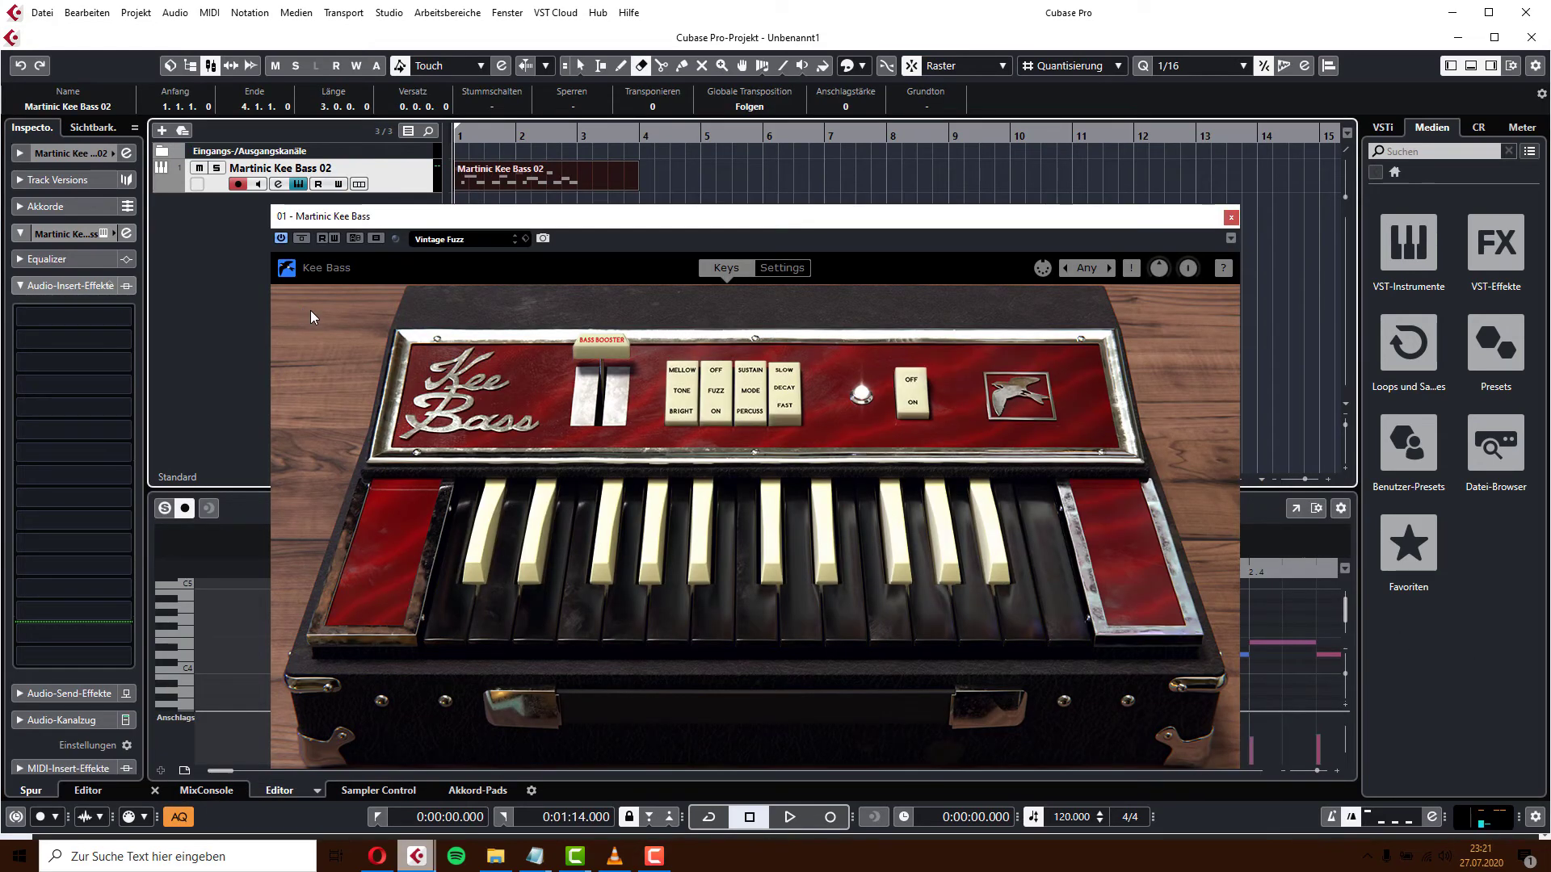
Step: Load the Octave Bass preset and play the track to hear it
{"action": "left_click", "coordinate": [477, 242]}
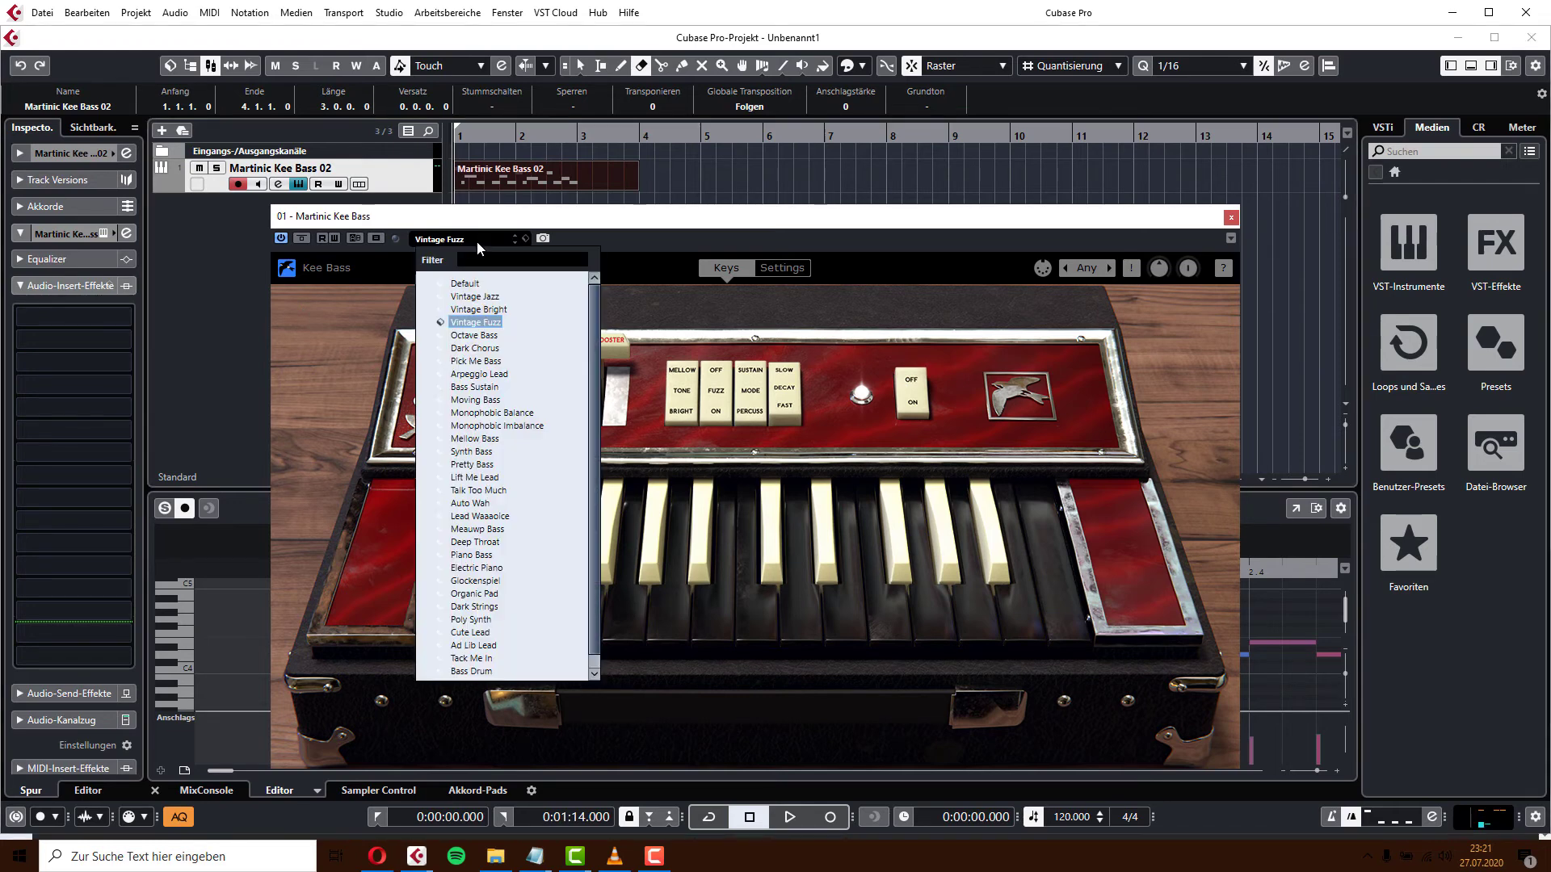
{"action": "left_click", "coordinate": [474, 335]}
{"action": "left_click", "coordinate": [330, 341]}
{"action": "key", "text": "space"}
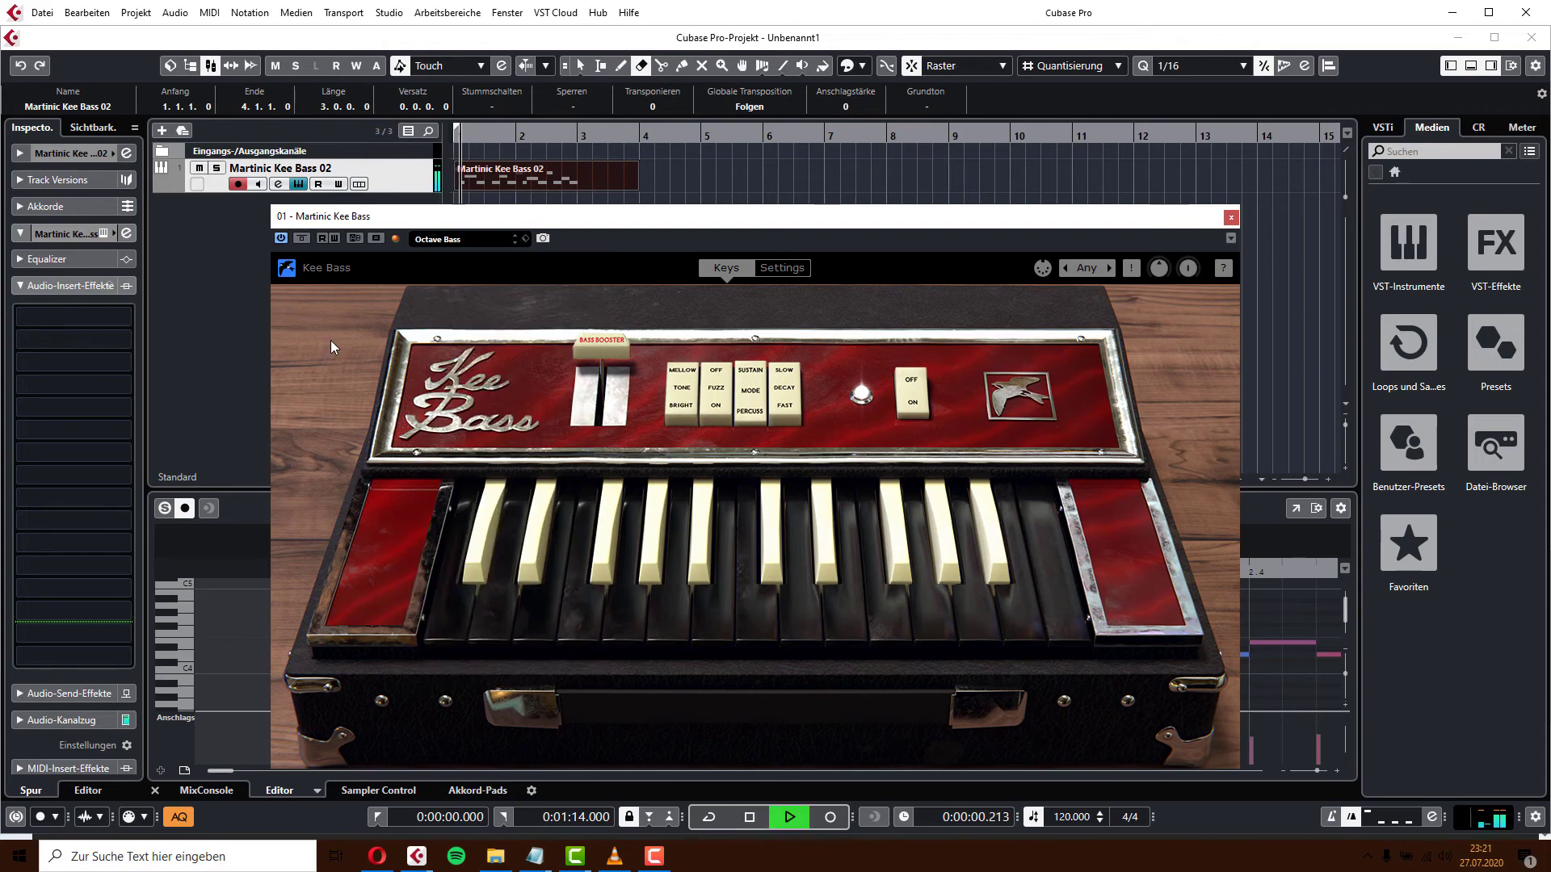
Step: Audition Arpeggio Lead, then load Lift Me Lead and restart playback
{"action": "left_click", "coordinate": [484, 239]}
{"action": "left_click", "coordinate": [473, 374]}
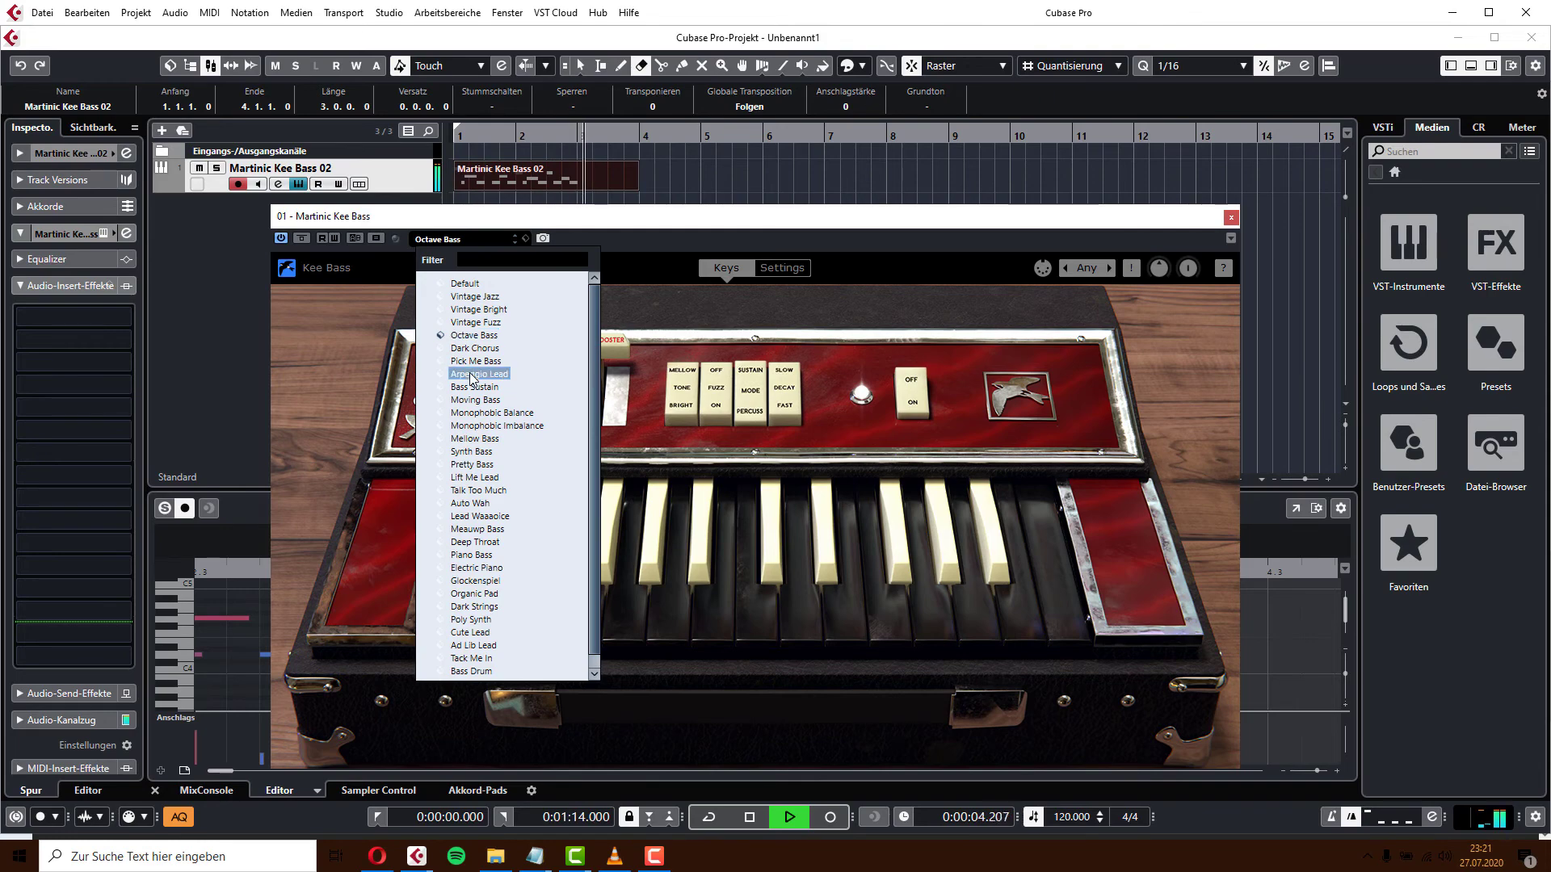
{"action": "key", "text": "space"}
{"action": "left_click", "coordinate": [346, 346]}
{"action": "key", "text": "space"}
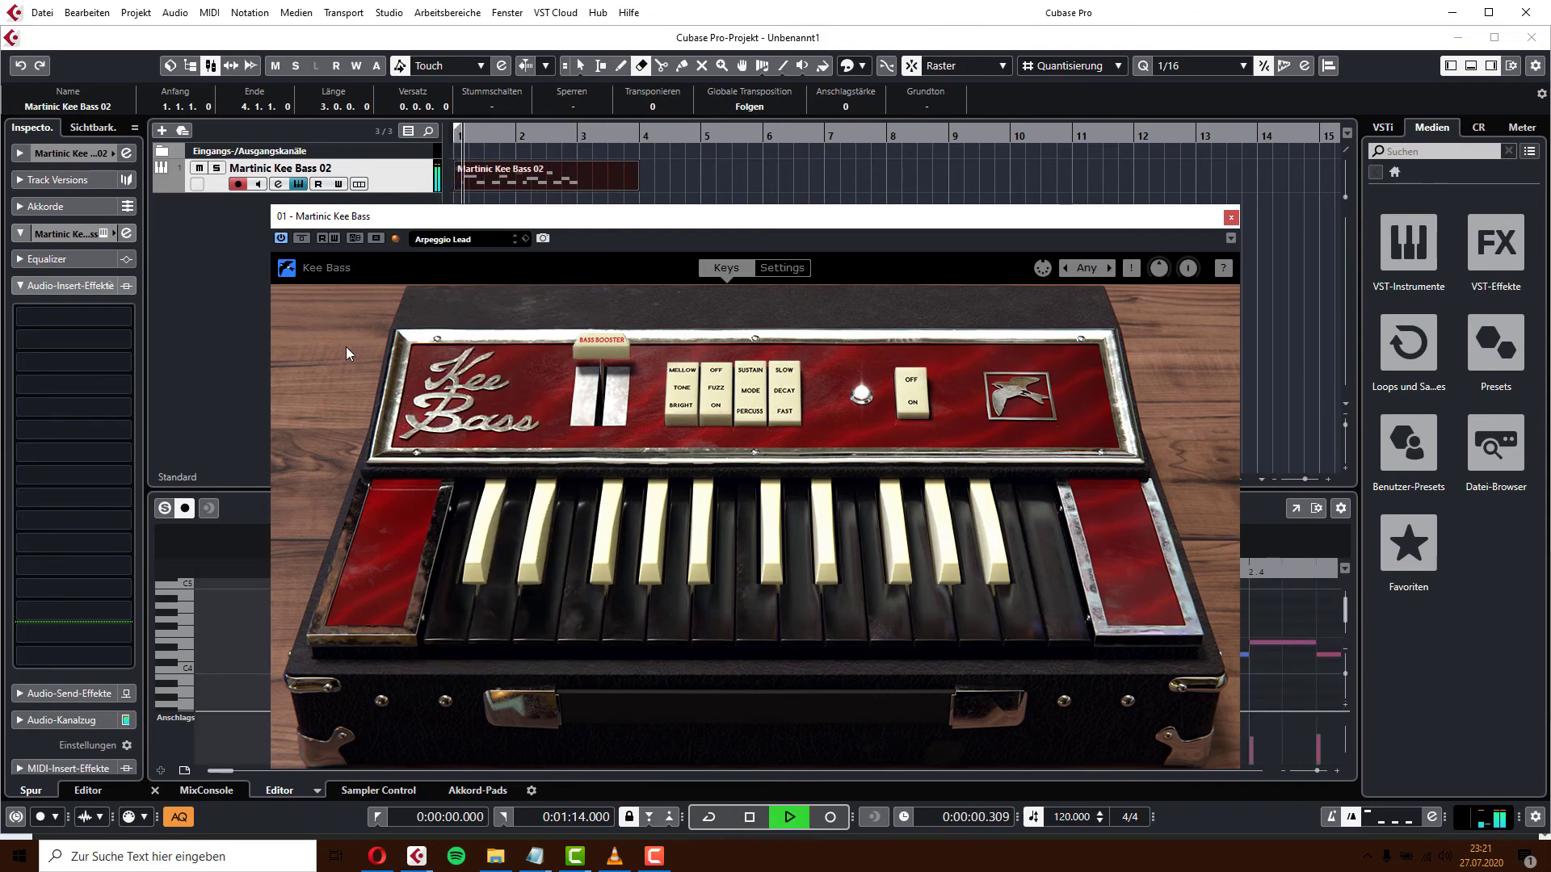
{"action": "left_click", "coordinate": [479, 241]}
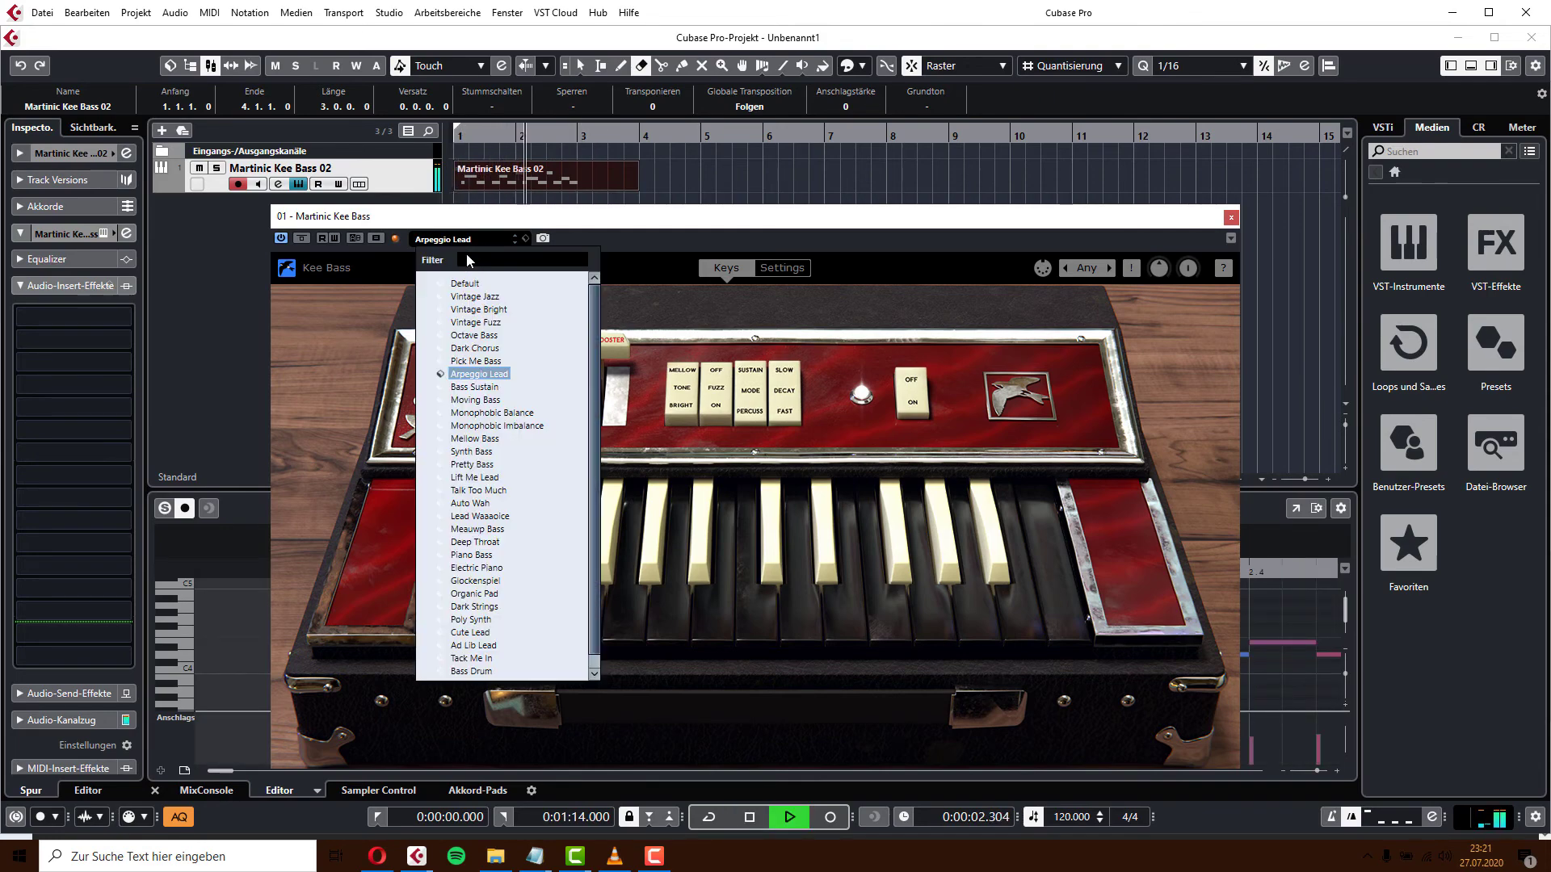
{"action": "left_click", "coordinate": [476, 478]}
{"action": "key", "text": "space"}
{"action": "key", "text": "space"}
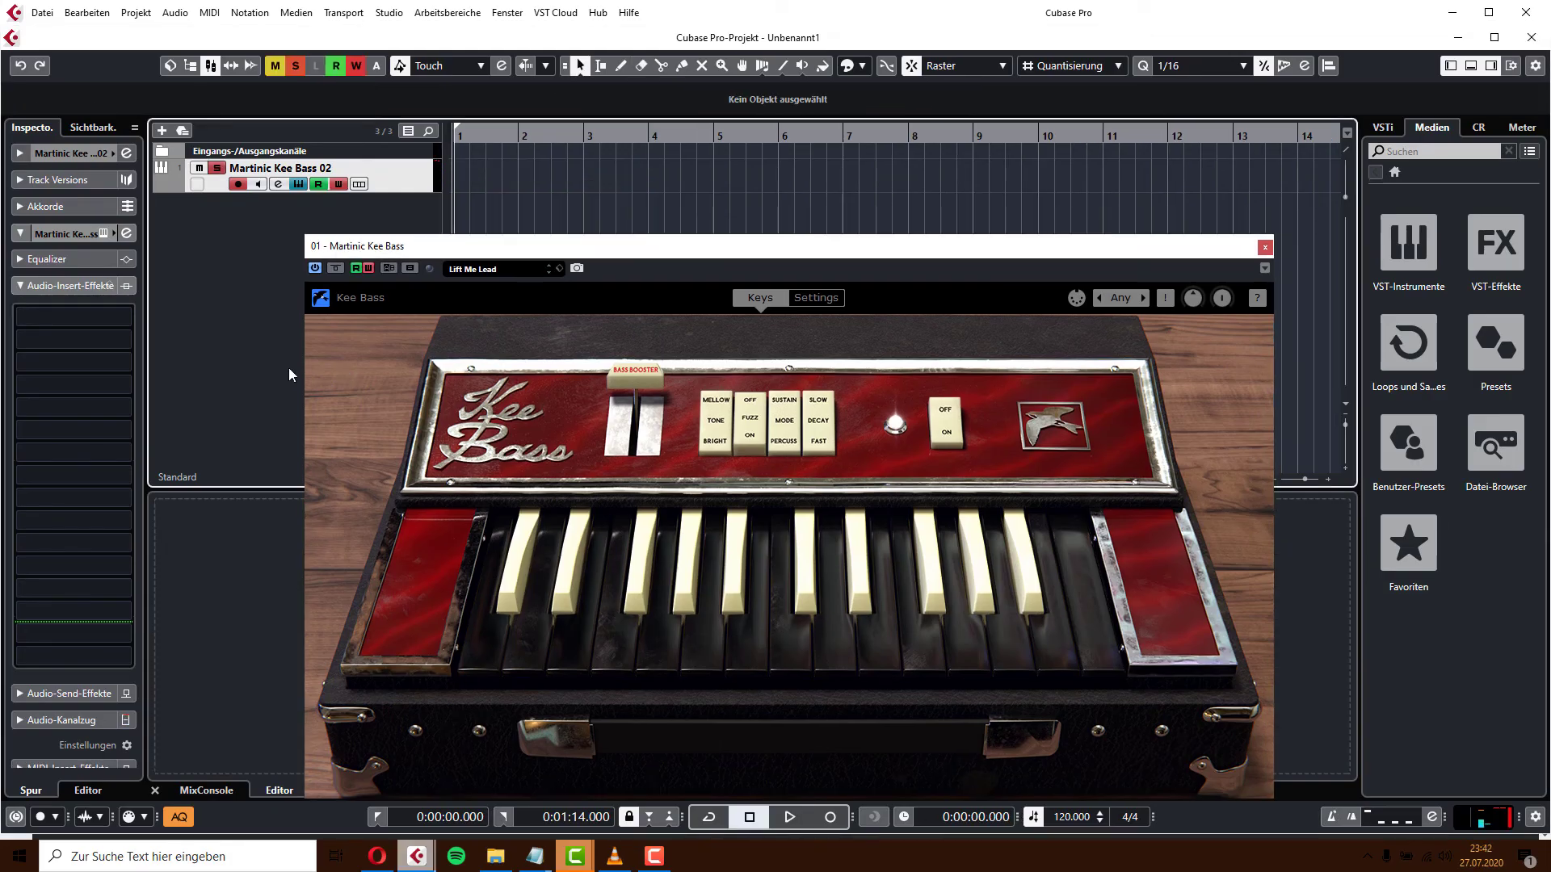
Step: Start recording, load Lem Echo Music into the first insert slot, and toggle its bypass off again
{"action": "key", "text": "KP_Multiply"}
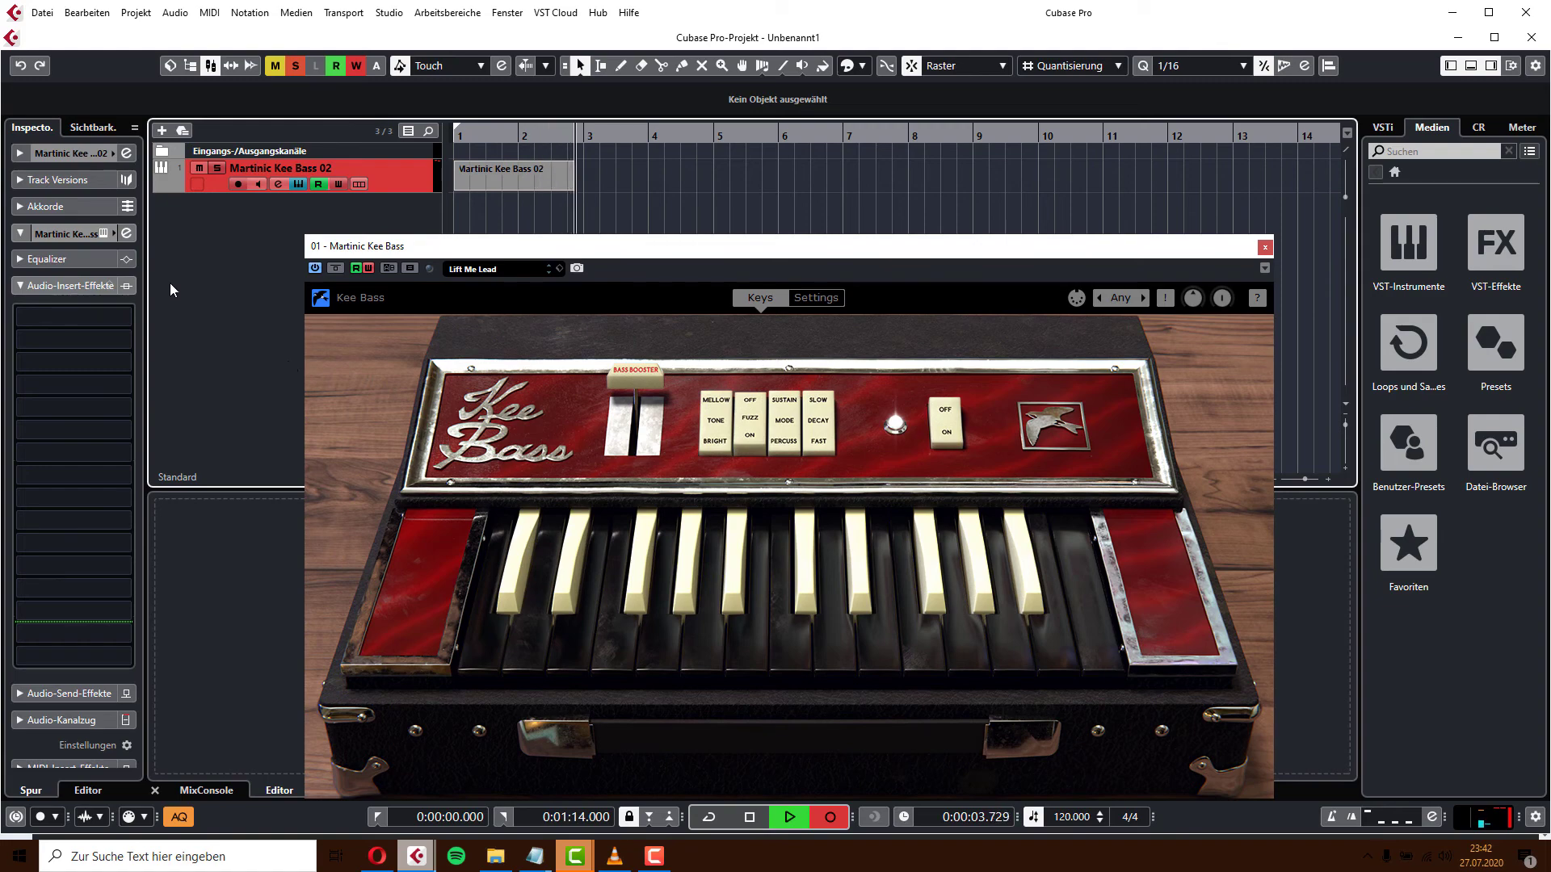
{"action": "left_click", "coordinate": [86, 317]}
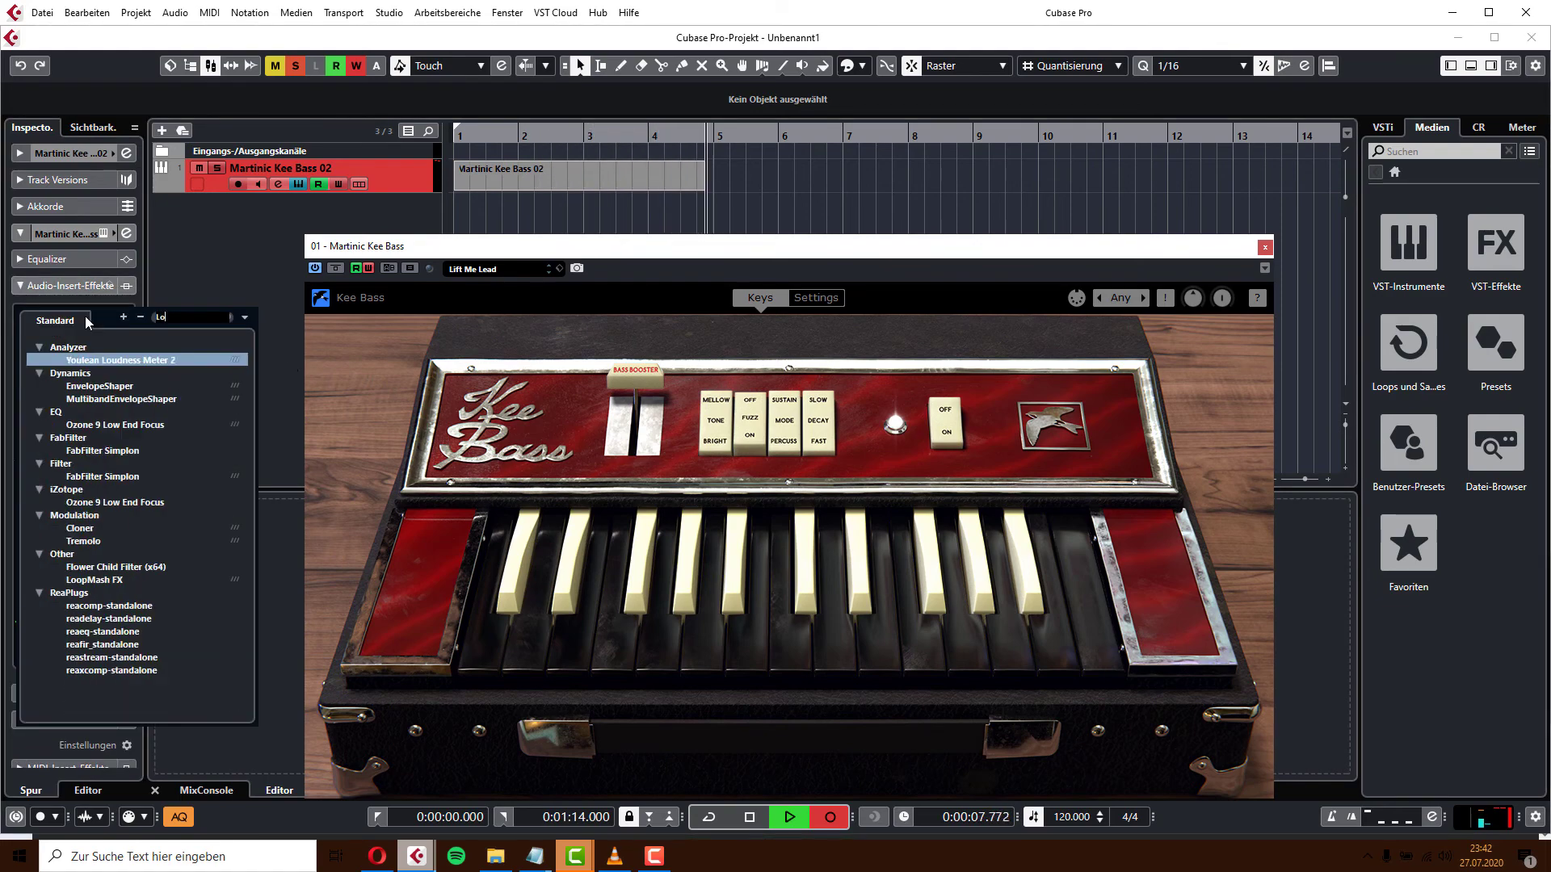
{"action": "key", "text": "Escape"}
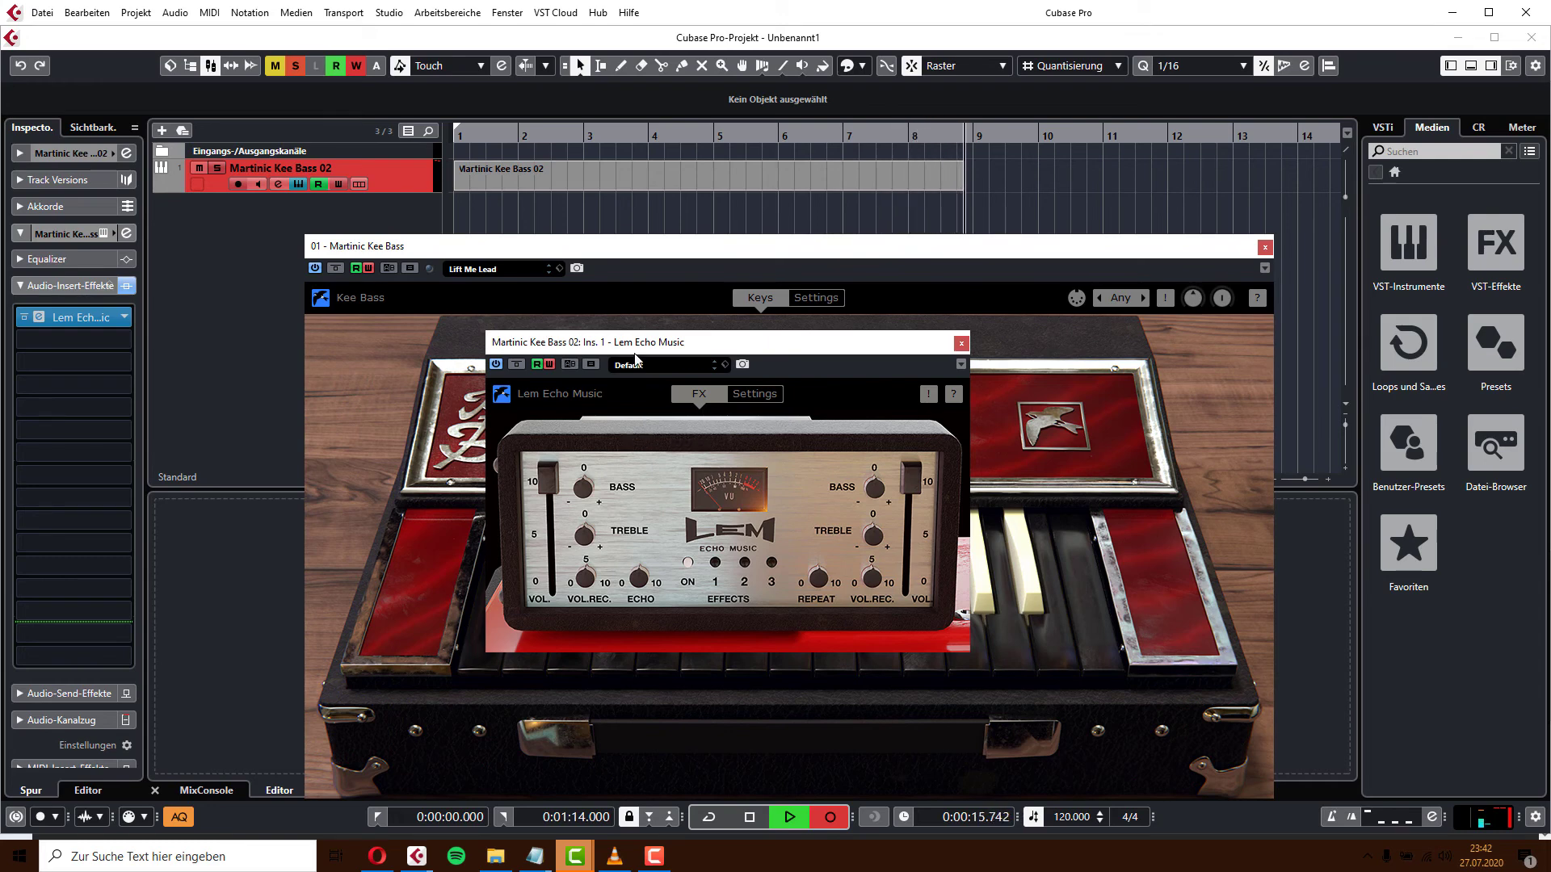
{"action": "left_click", "coordinate": [516, 365]}
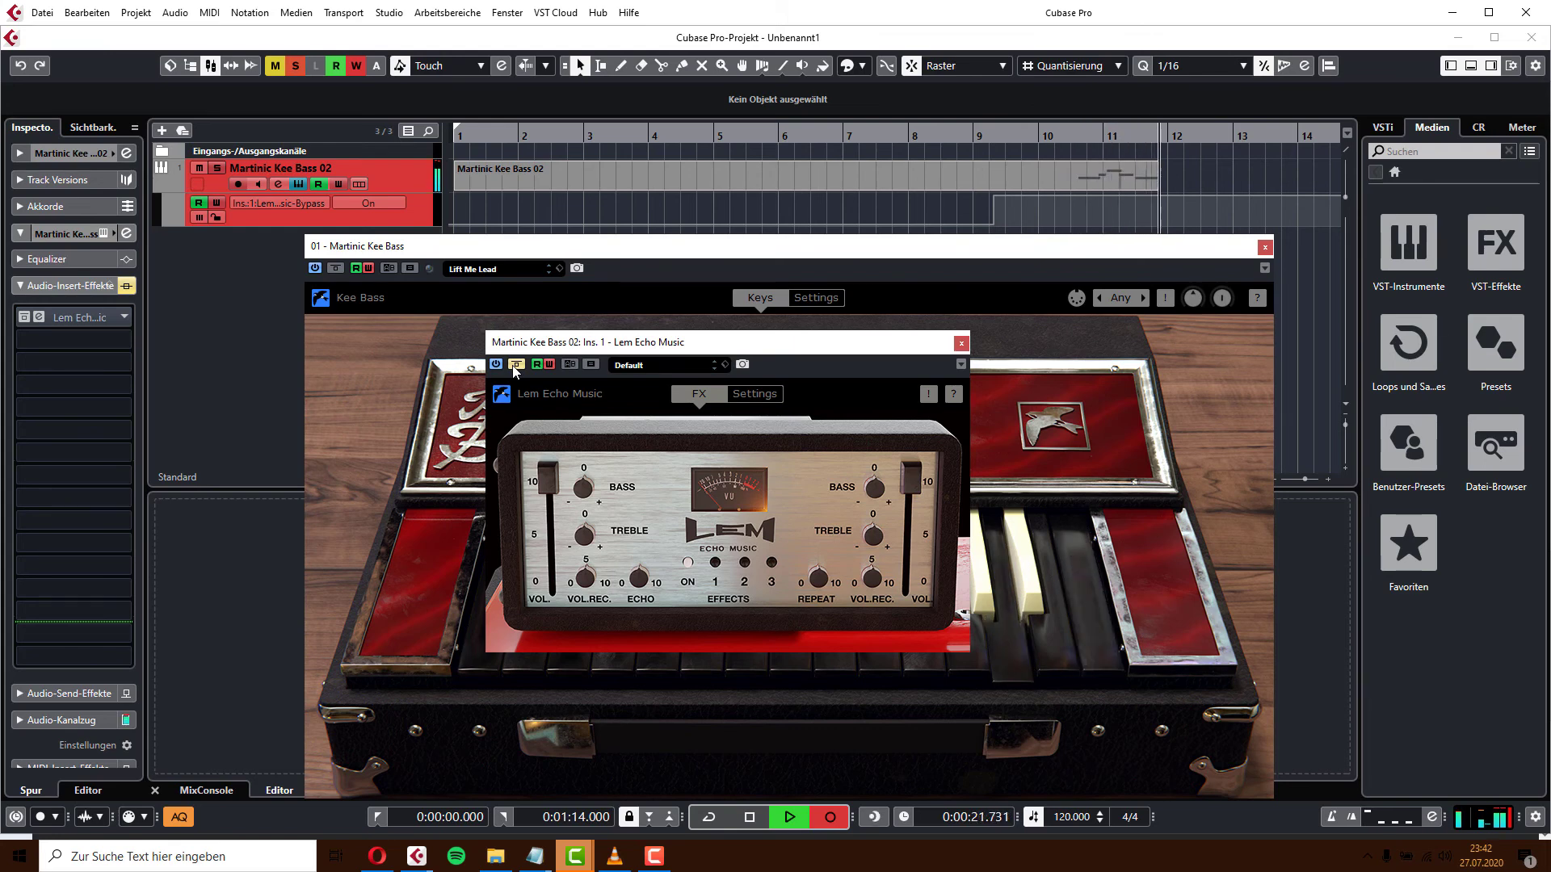
{"action": "left_click", "coordinate": [517, 365]}
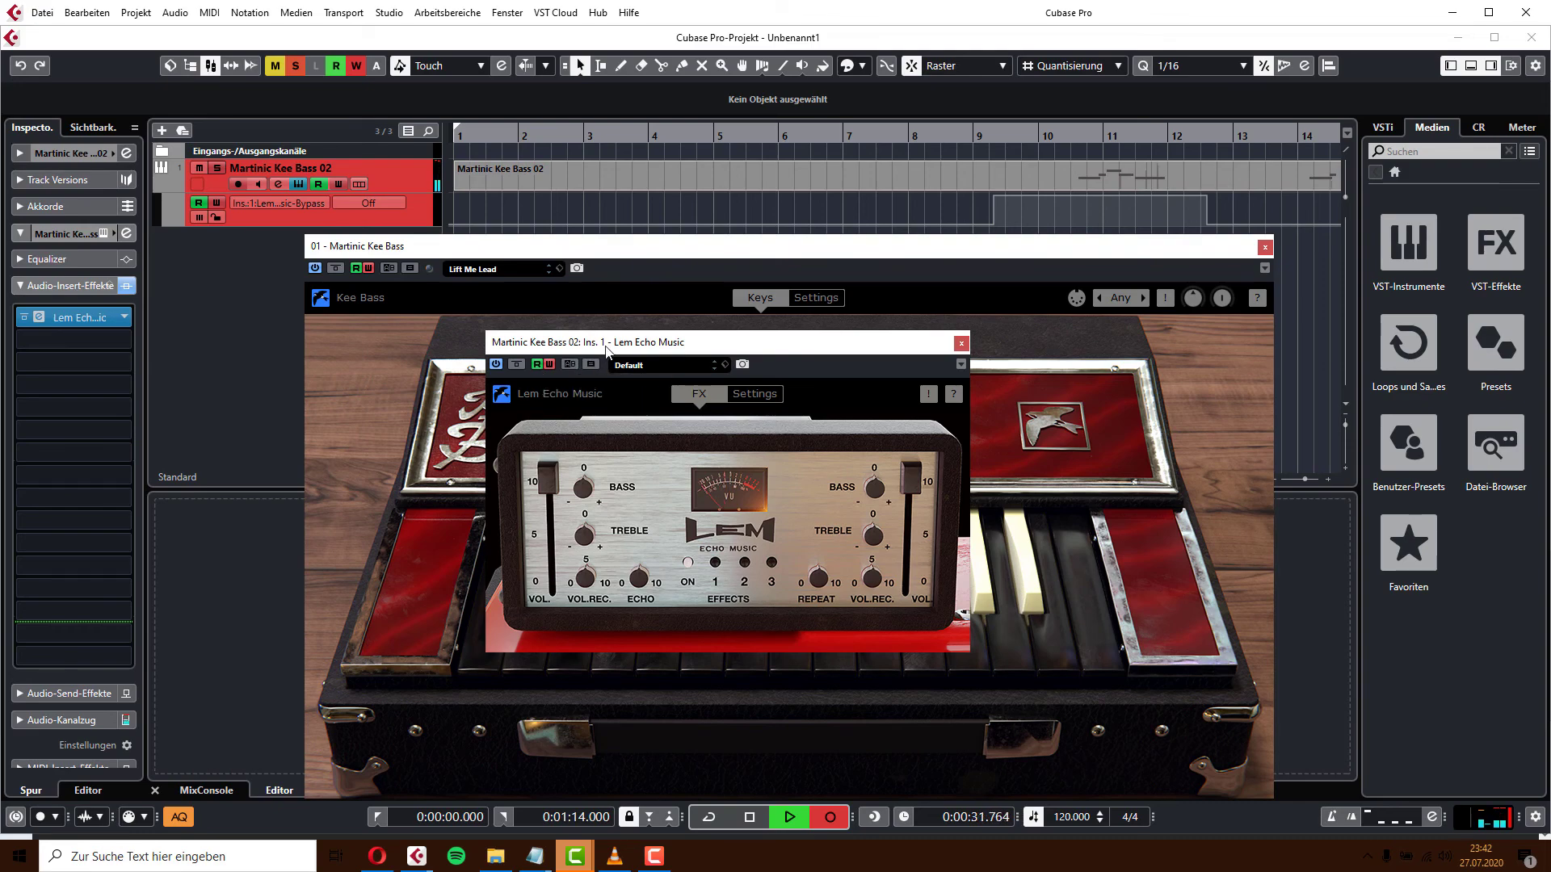
Step: Reposition the Lem Echo Music window, try Room Reverb, then switch to Hall Reverb
{"action": "left_click_drag", "start_coordinate": [608, 349], "coordinate": [648, 314]}
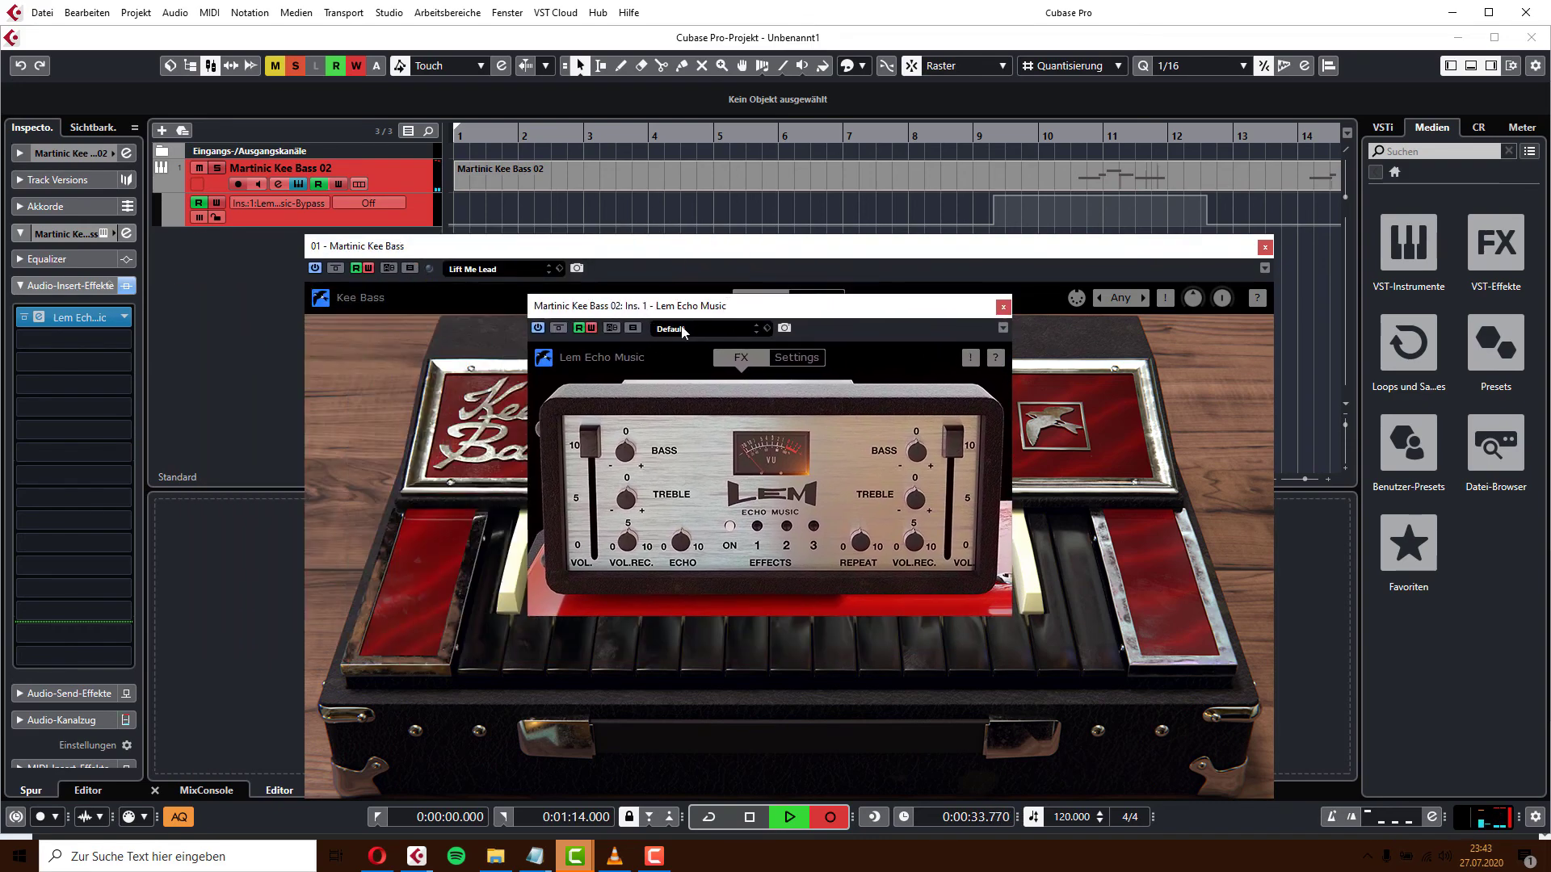
{"action": "left_click", "coordinate": [681, 332]}
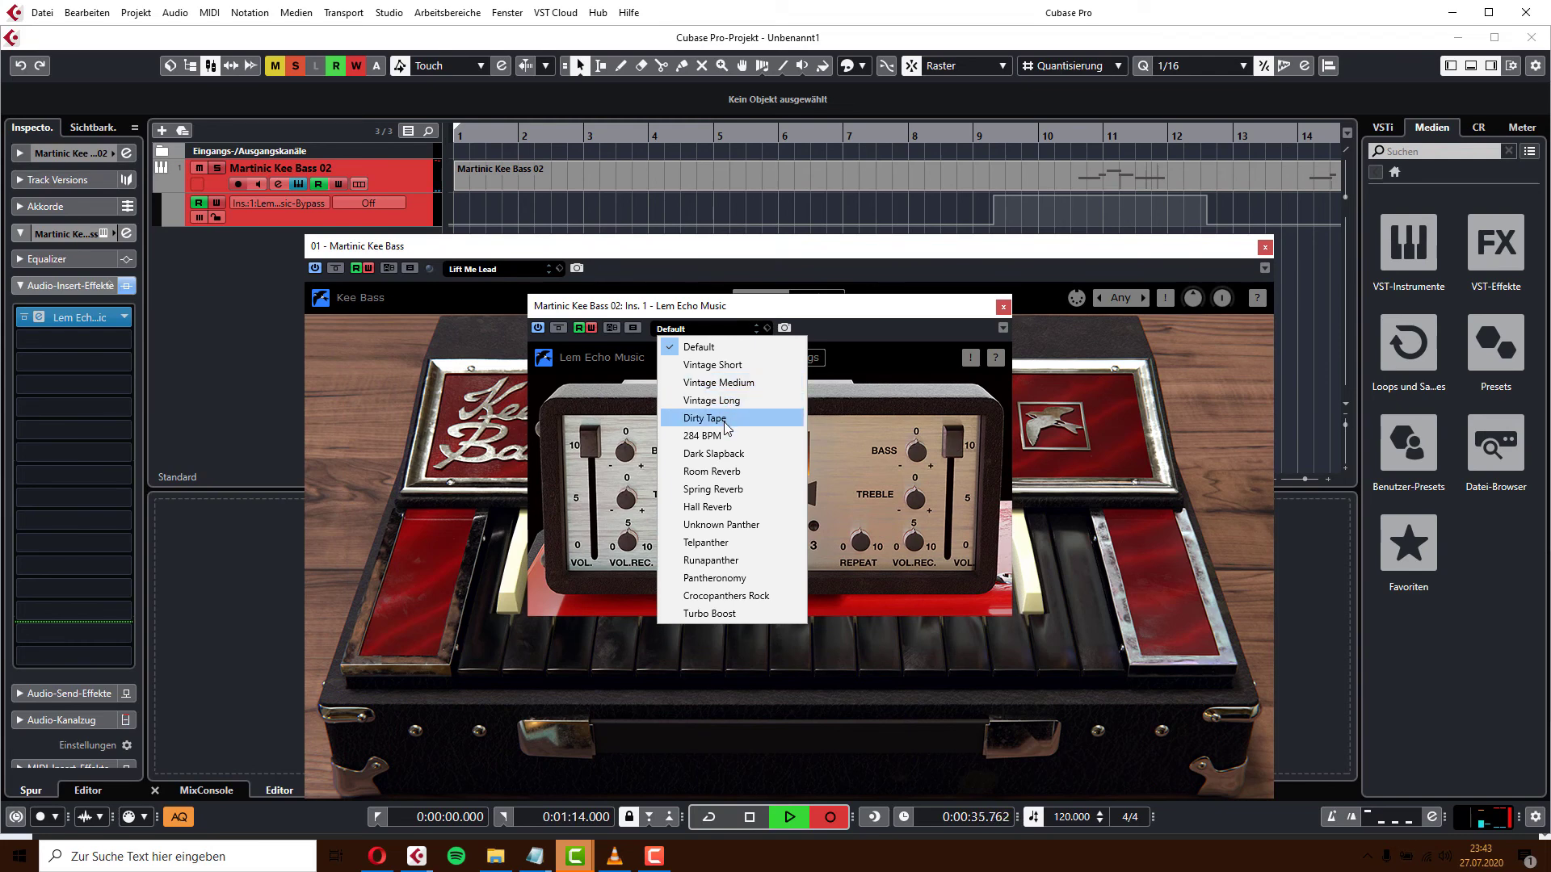
{"action": "left_click", "coordinate": [737, 470]}
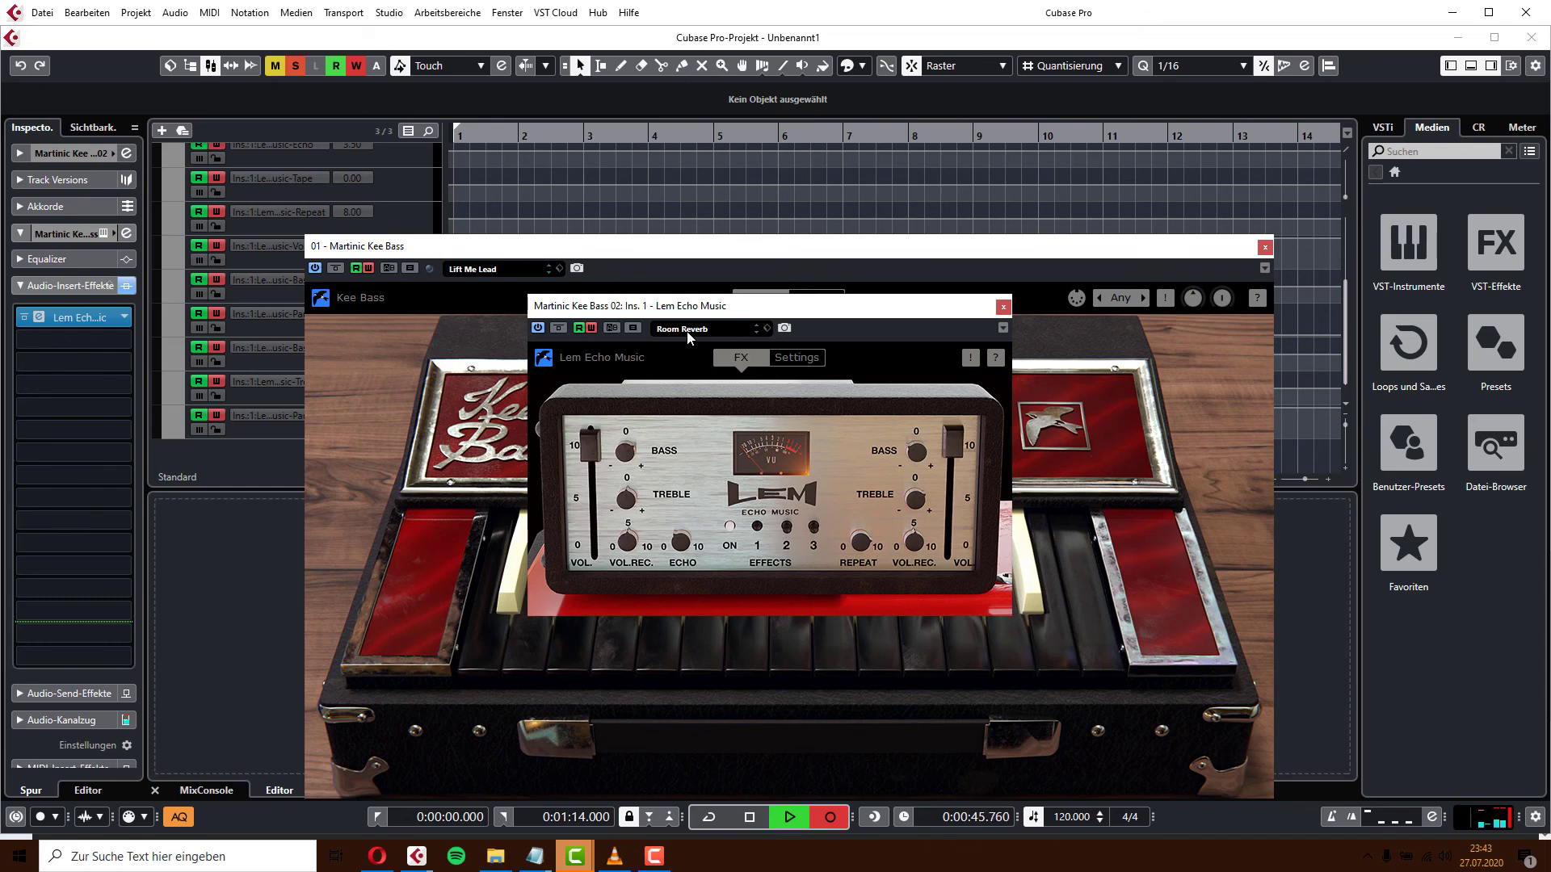
{"action": "left_click", "coordinate": [688, 338]}
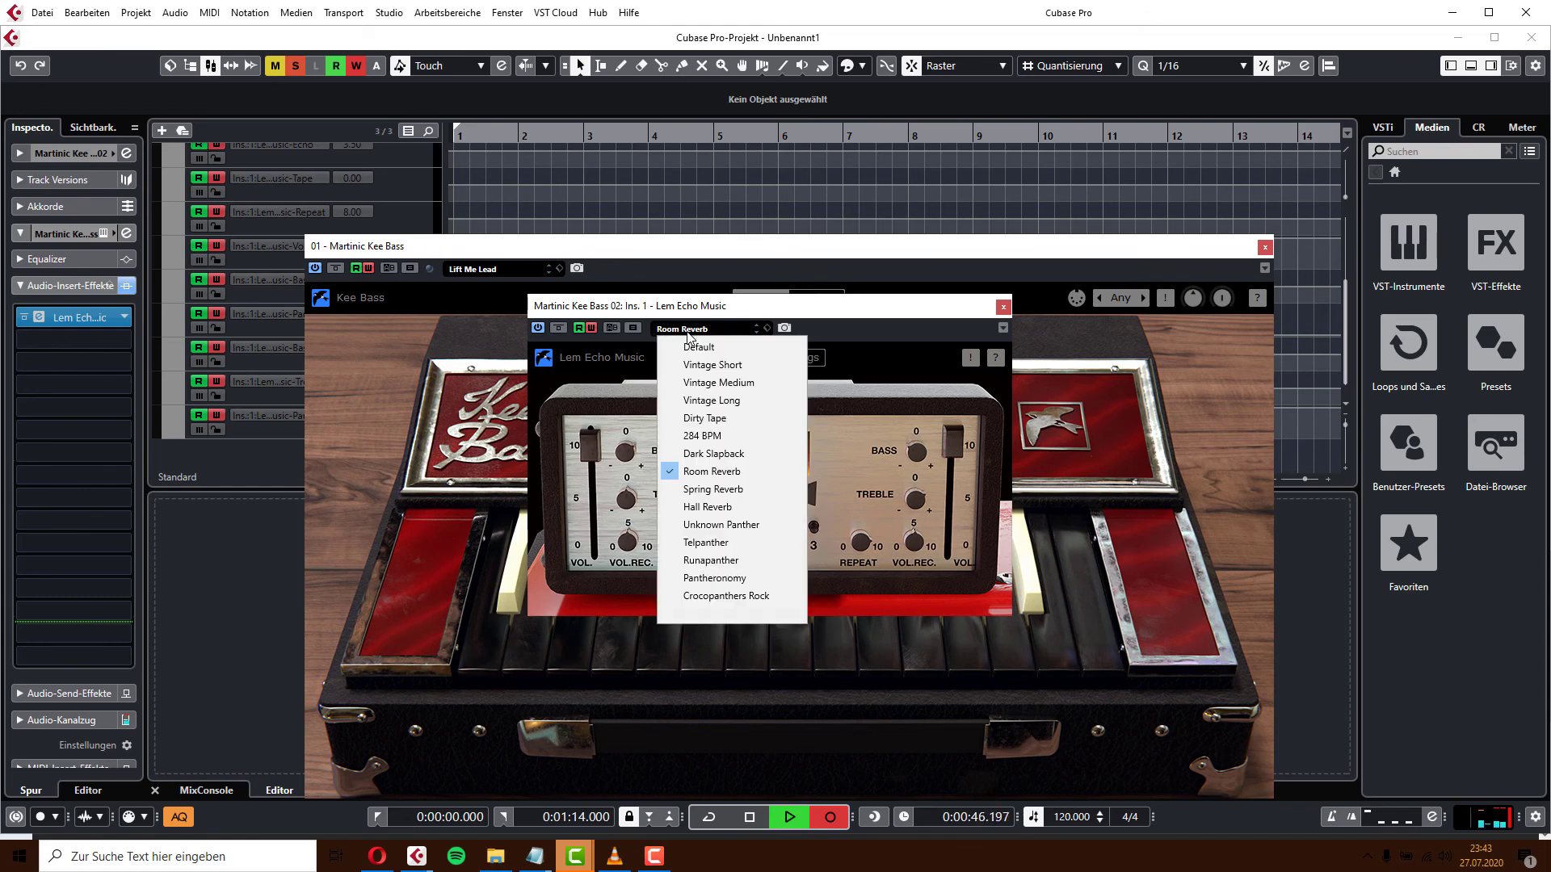
{"action": "left_click", "coordinate": [706, 506]}
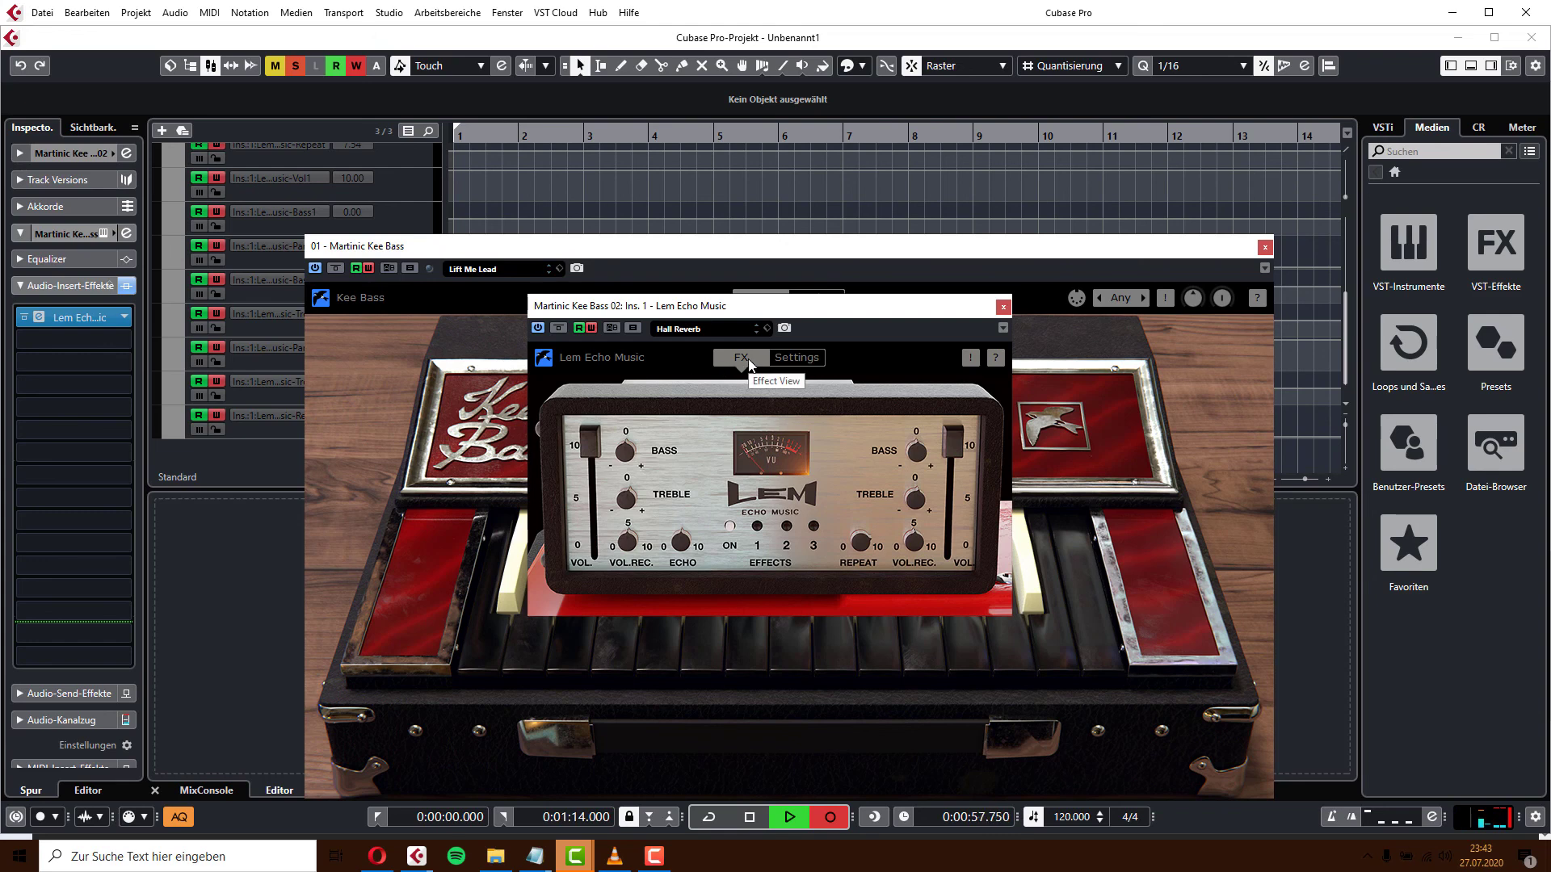
Step: In Settings, lower Reverb from 2.34, set Vol 1 to ~7.26 and Vol 2 to ~7.21, and toggle Stereo
{"action": "left_click", "coordinate": [799, 360]}
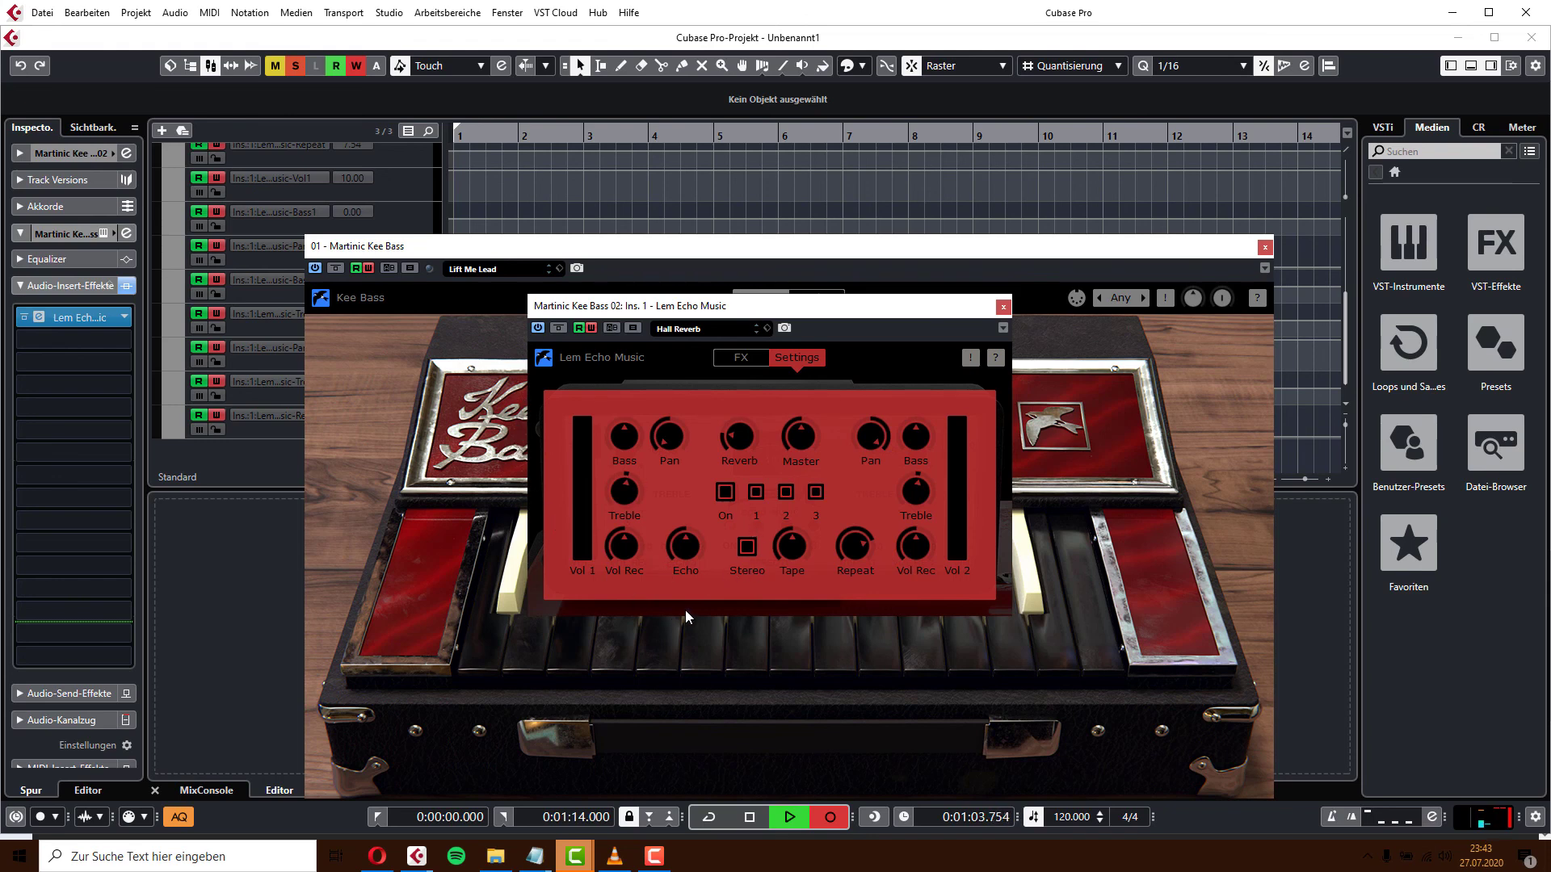
{"action": "left_click", "coordinate": [735, 437]}
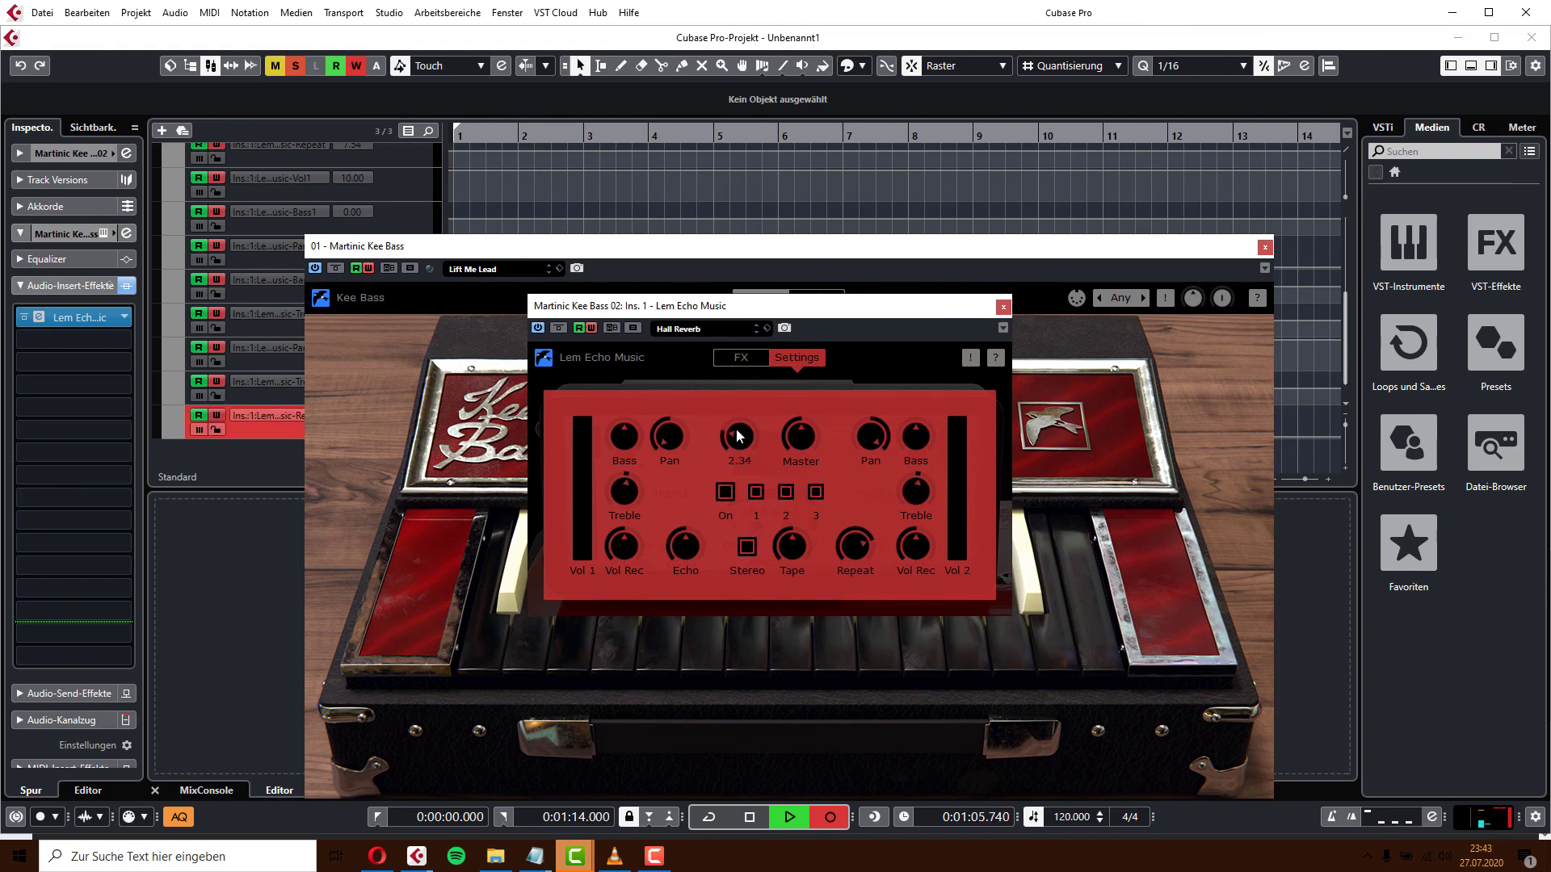
{"action": "mouse_move", "coordinate": [738, 415]}
{"action": "left_mouse_down"}
{"action": "mouse_move", "coordinate": [735, 436]}
{"action": "mouse_move", "coordinate": [794, 457]}
{"action": "left_mouse_up"}
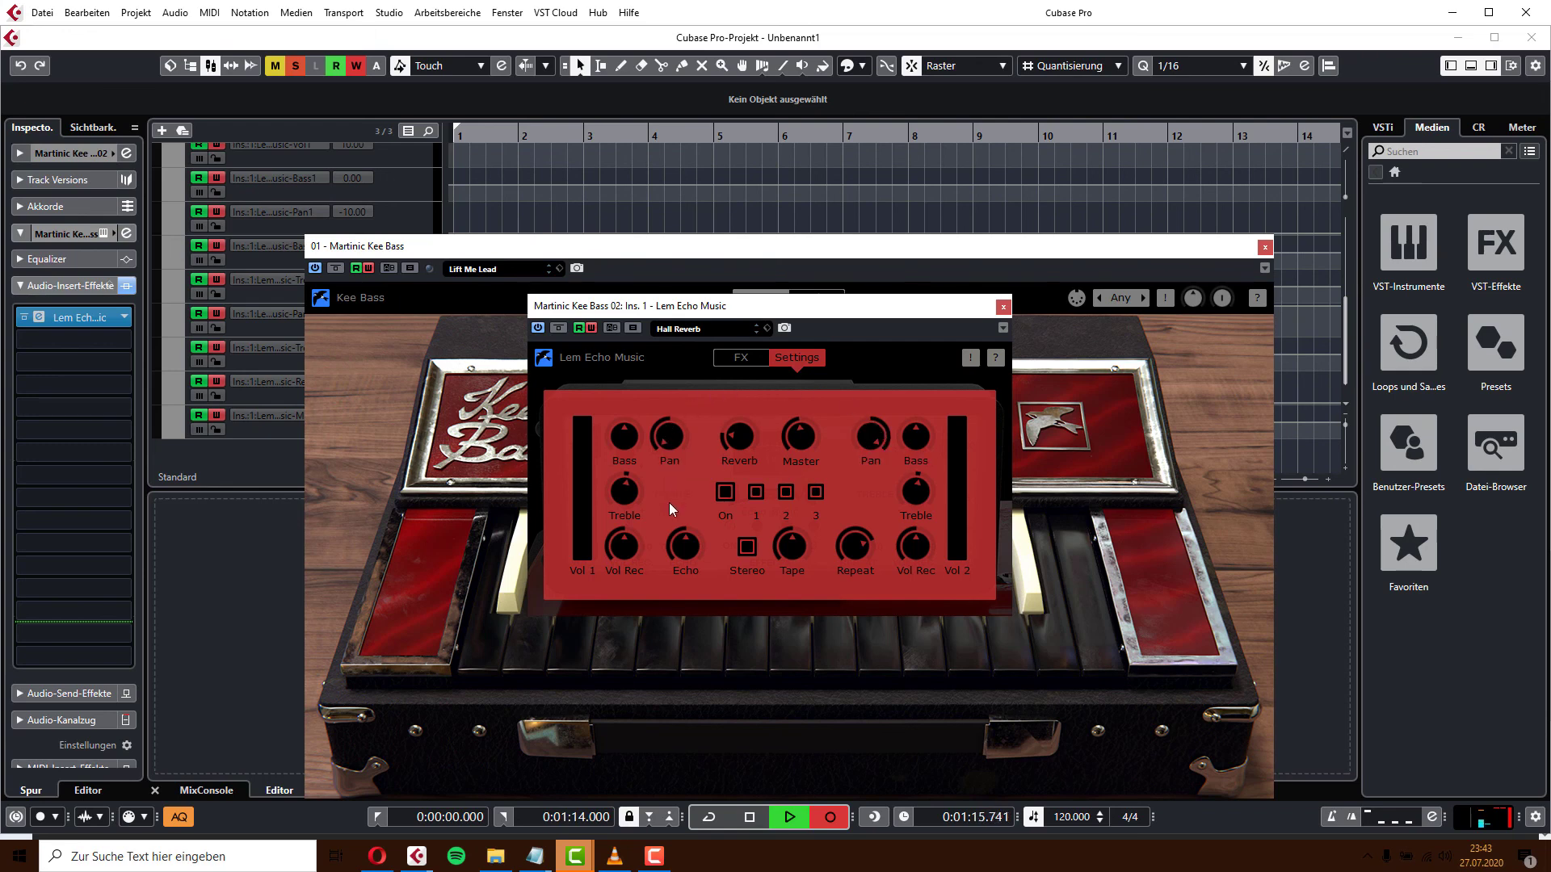
{"action": "mouse_move", "coordinate": [578, 423]}
{"action": "left_mouse_down"}
{"action": "mouse_move", "coordinate": [578, 468]}
{"action": "mouse_move", "coordinate": [585, 418]}
{"action": "left_mouse_up"}
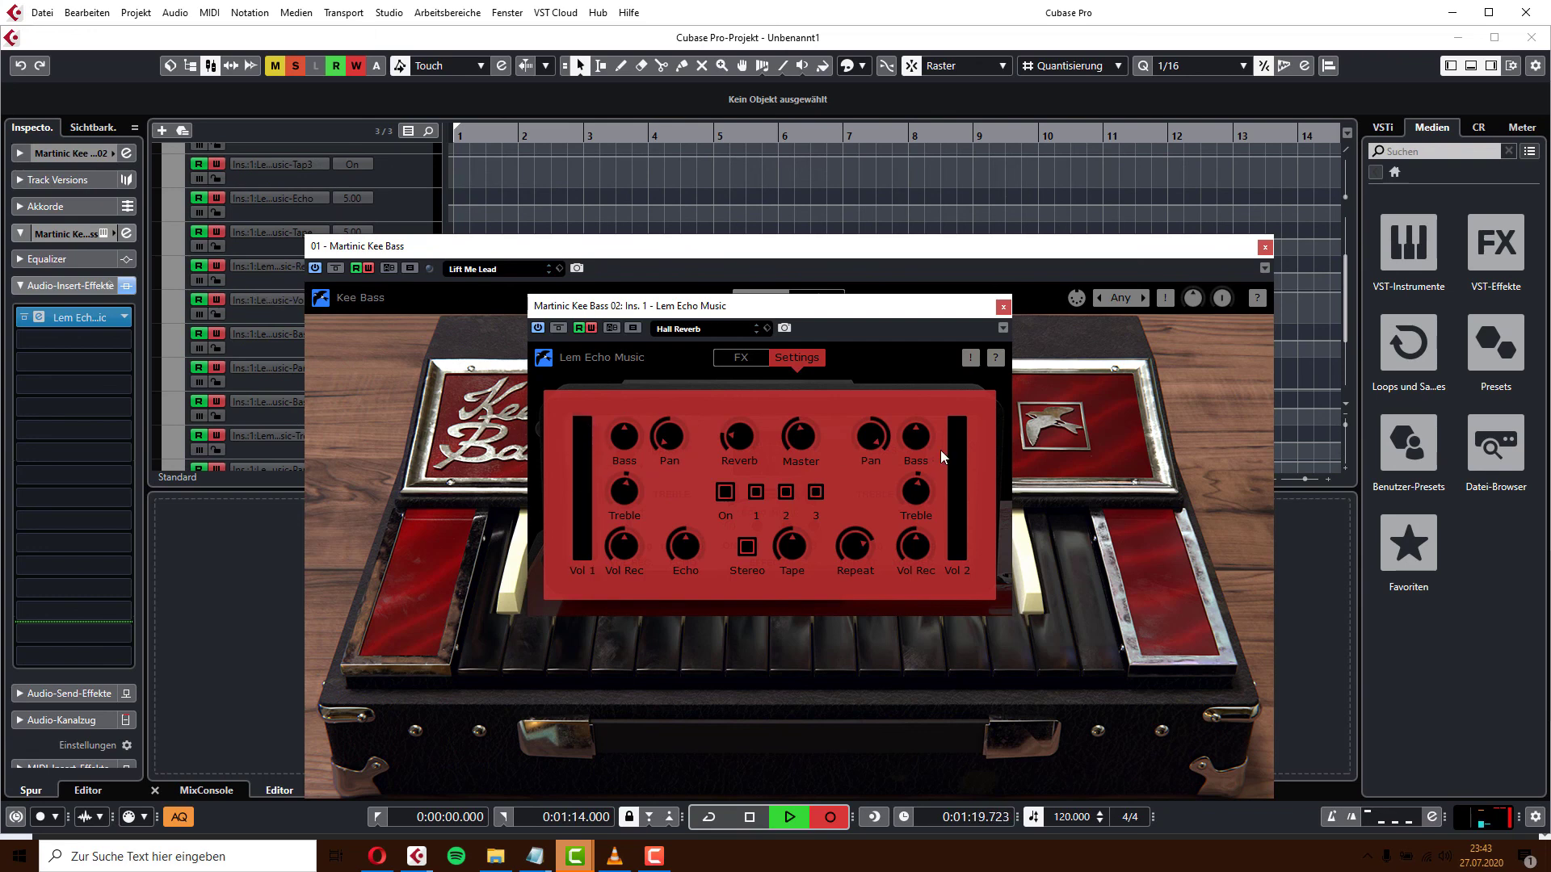
{"action": "left_click_drag", "start_coordinate": [959, 436], "coordinate": [961, 485]}
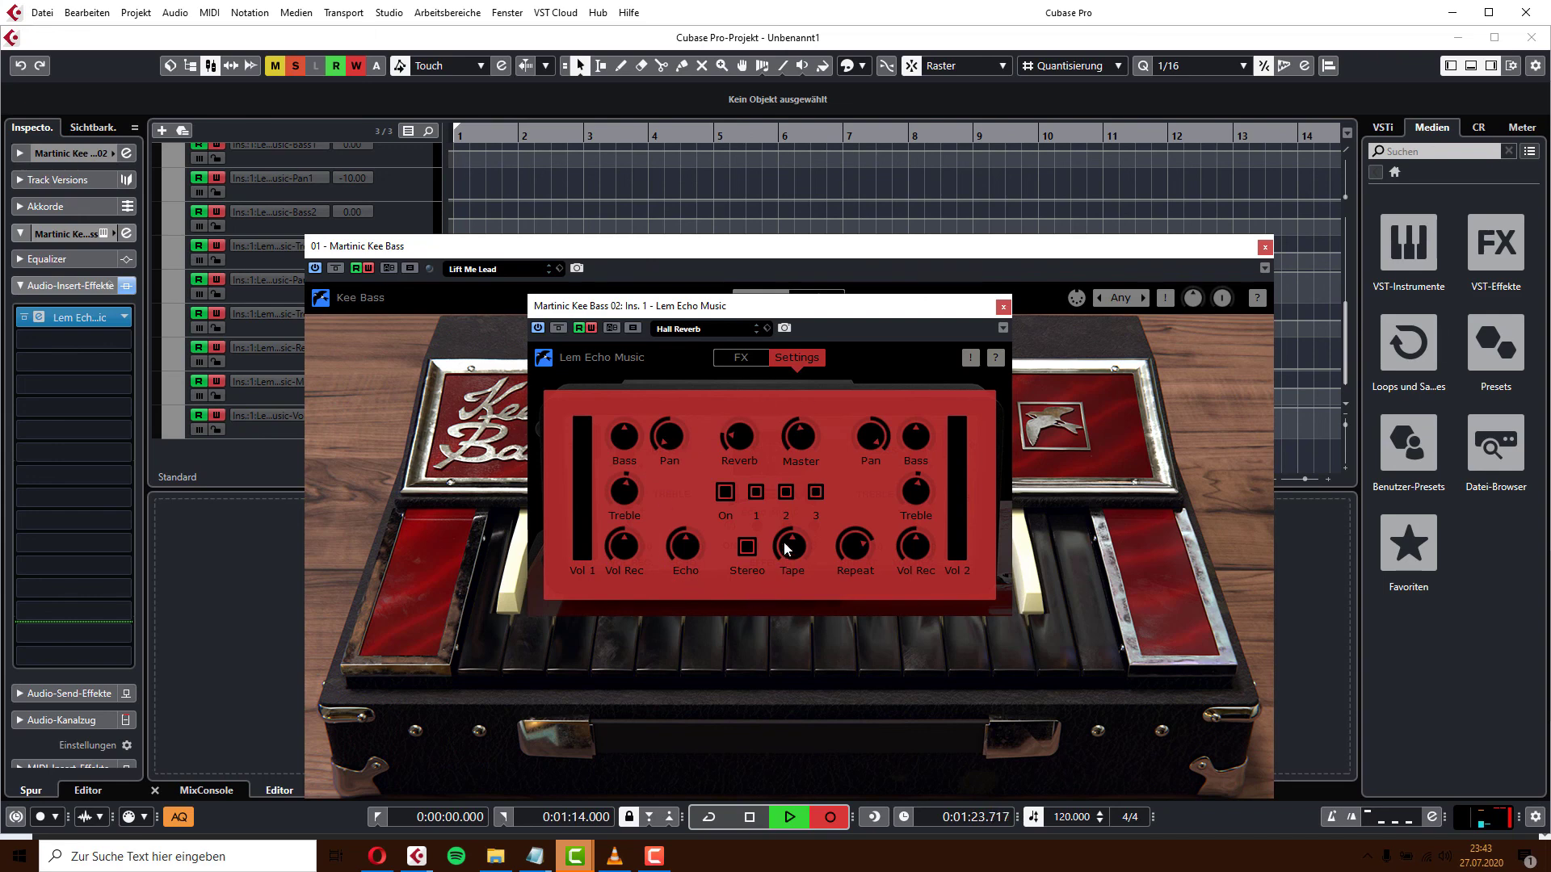
{"action": "left_click", "coordinate": [748, 548]}
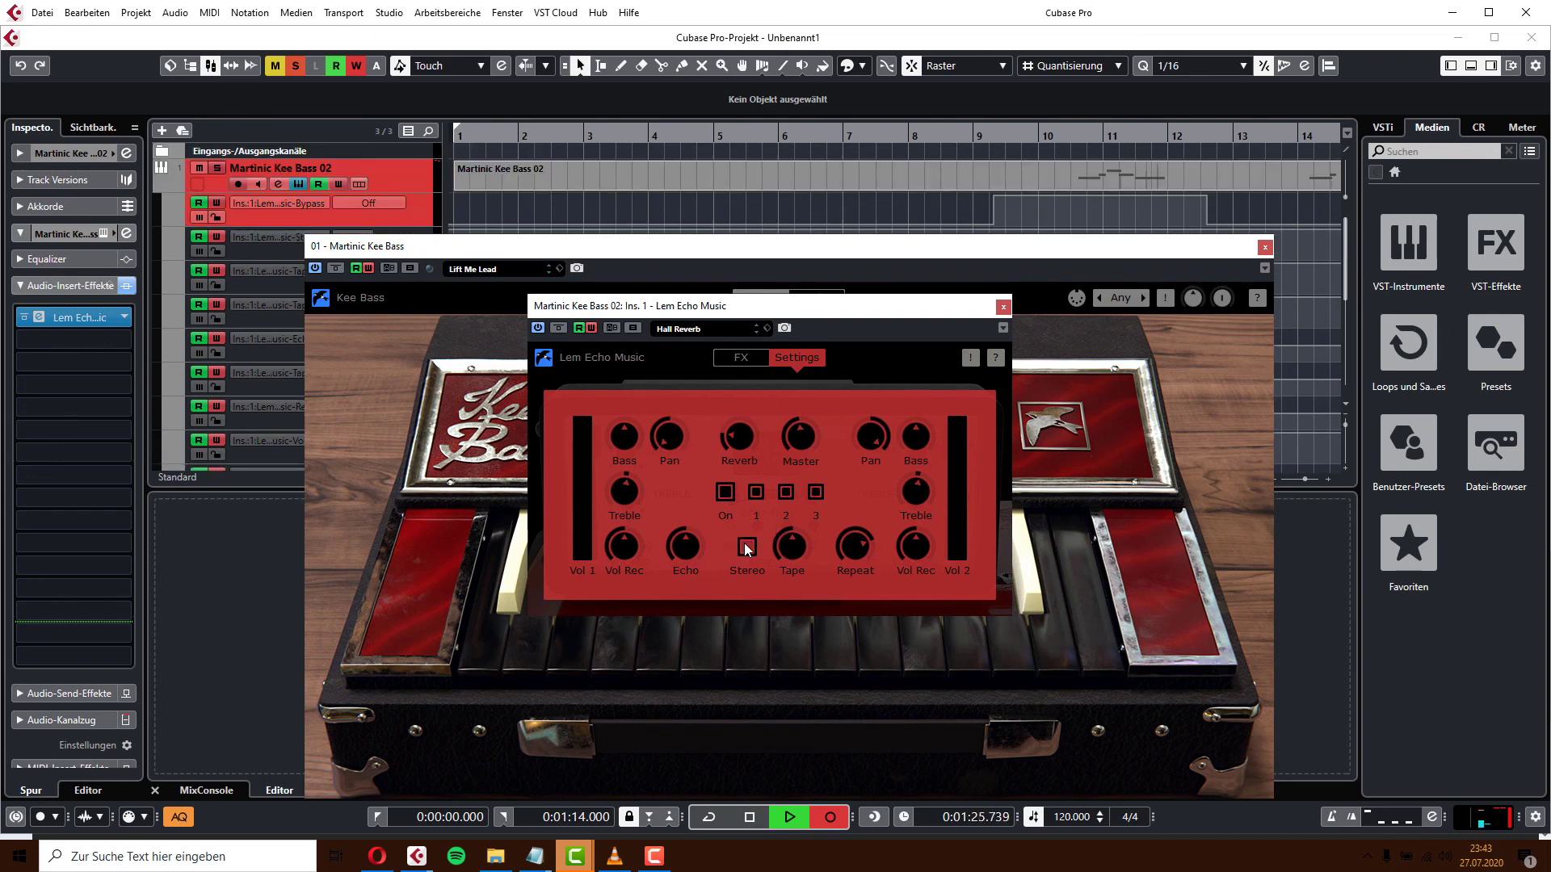